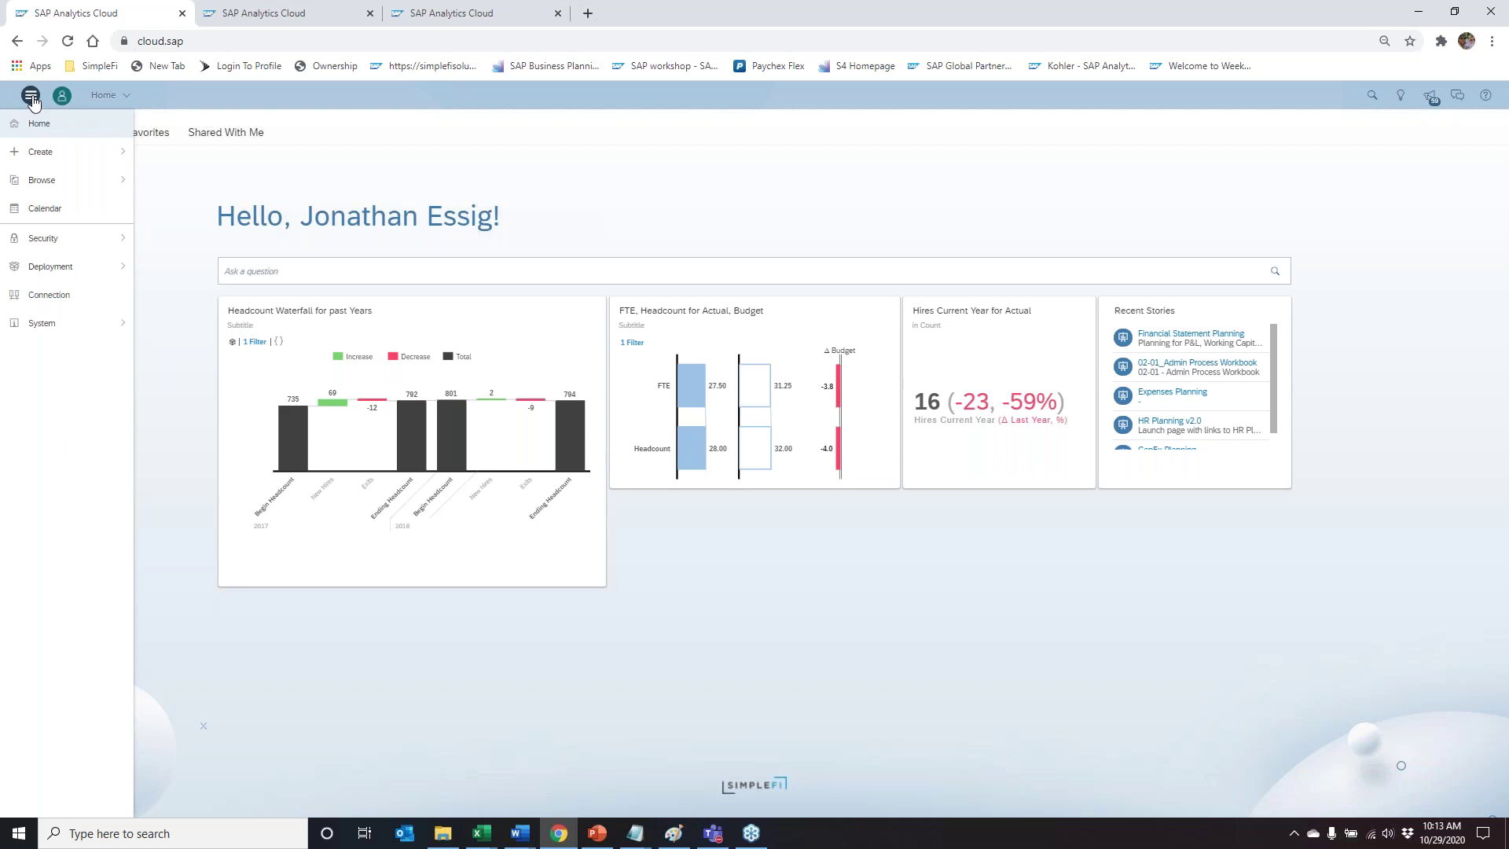
{"action": "left_click", "coordinate": [57, 148]}
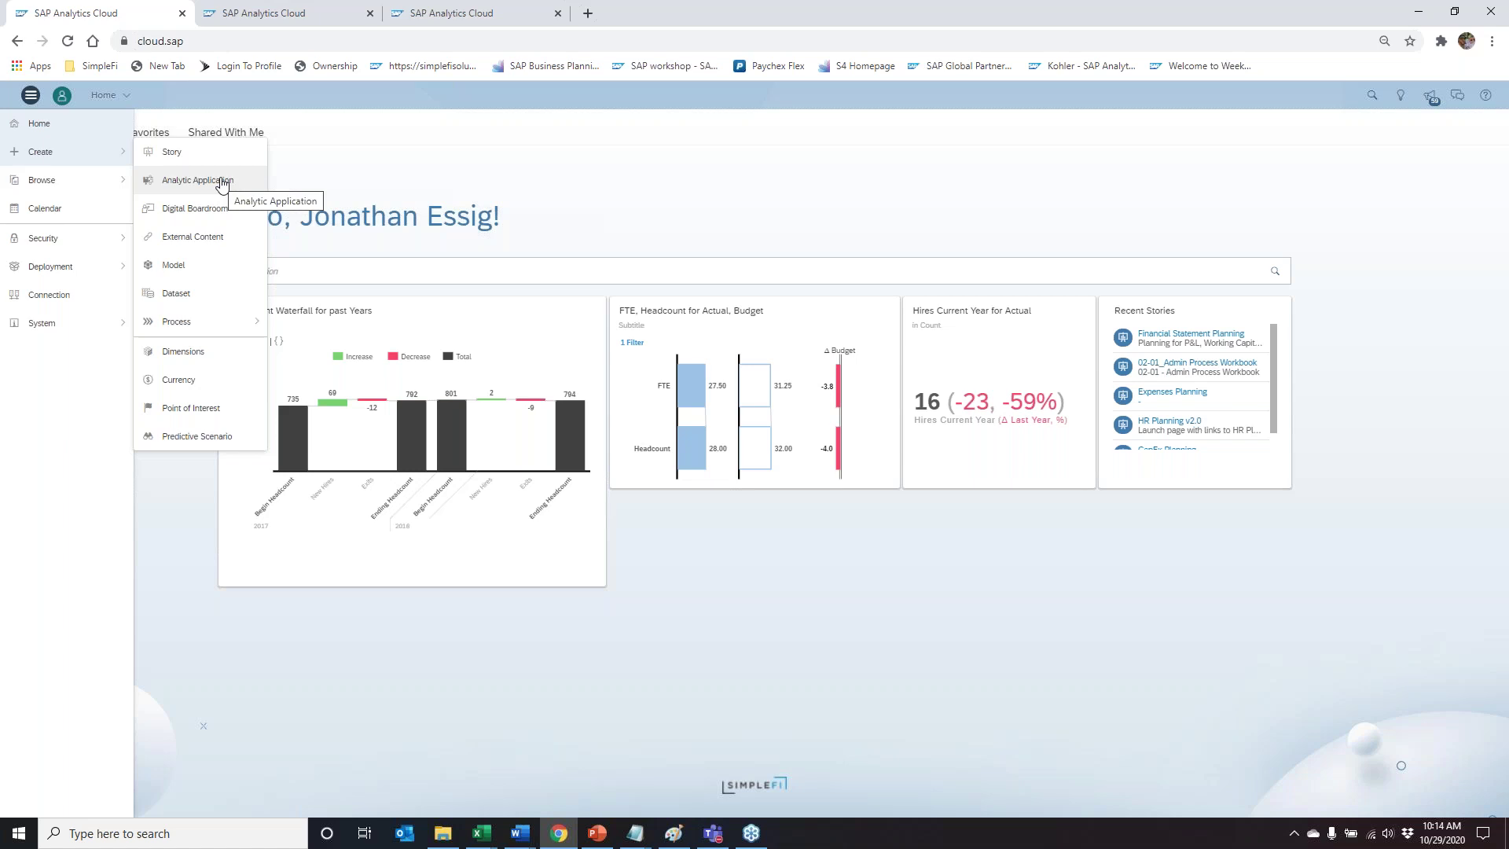
{"action": "mouse_move", "coordinate": [229, 330]}
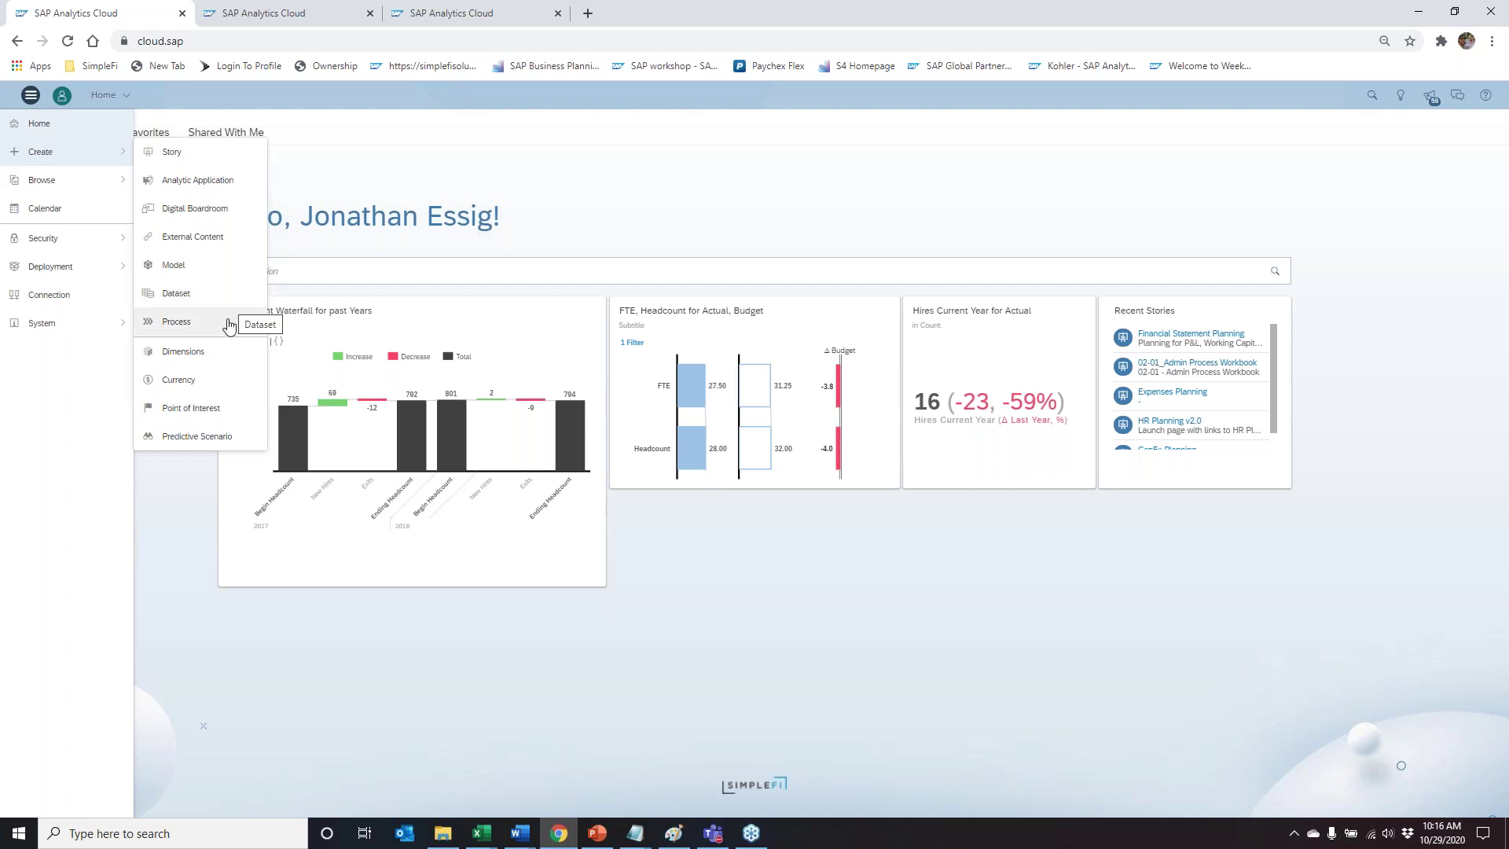
{"action": "mouse_move", "coordinate": [228, 329]}
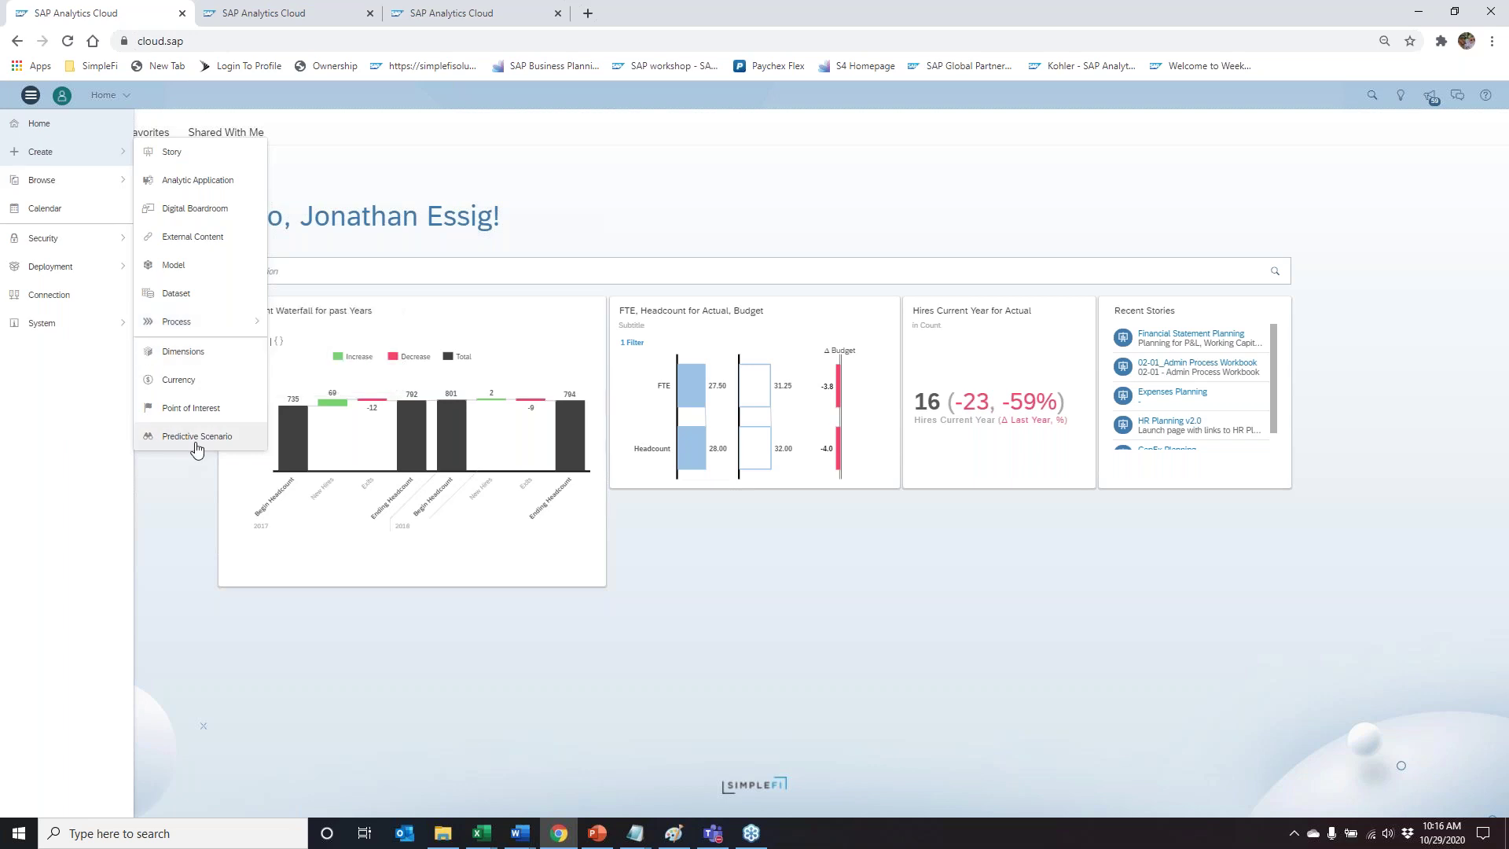
{"action": "left_click", "coordinate": [78, 243]}
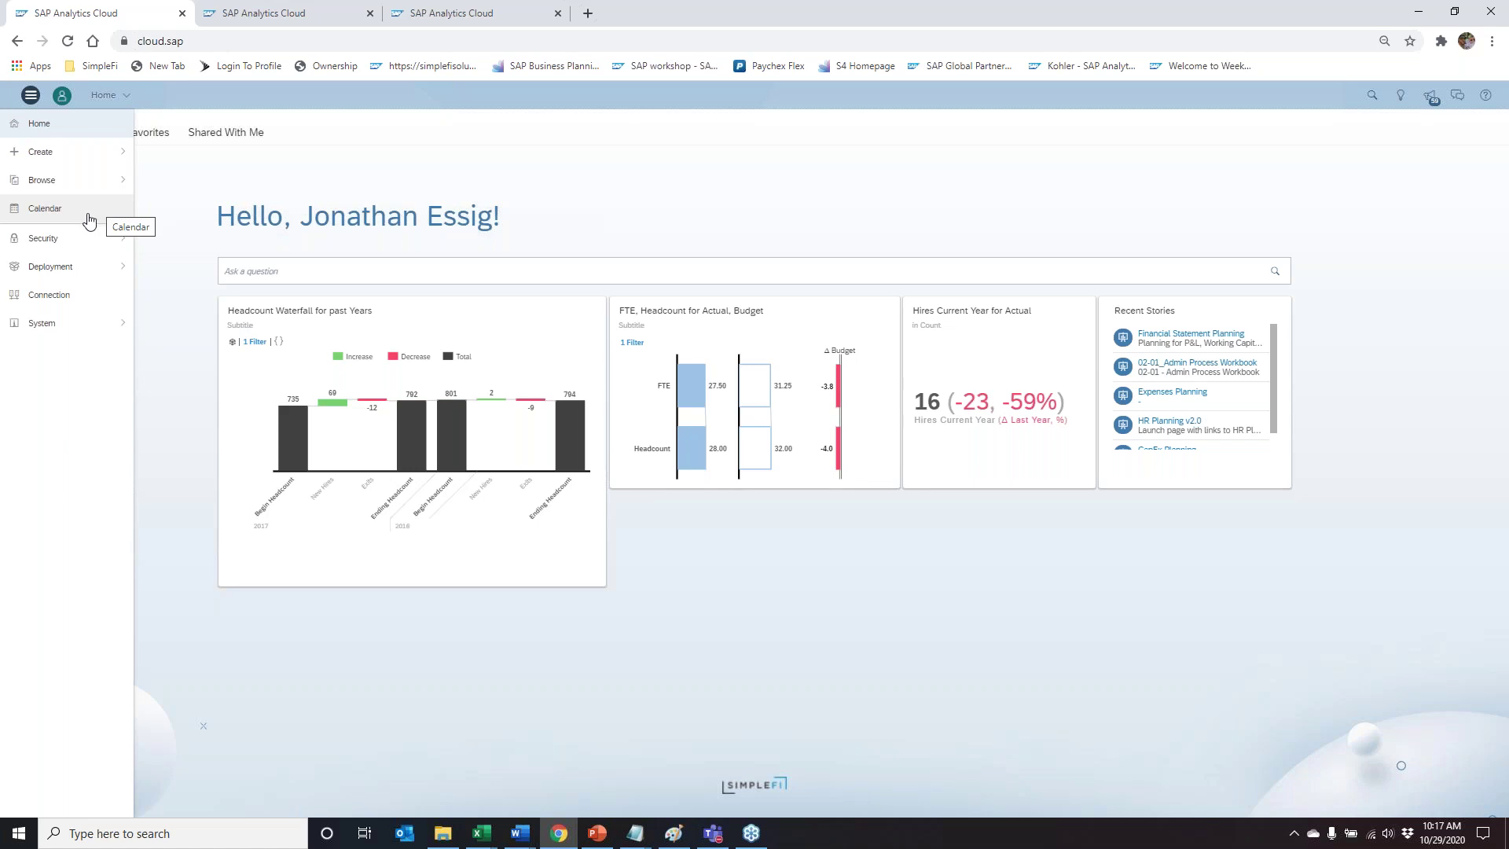
{"action": "left_click", "coordinate": [185, 180]}
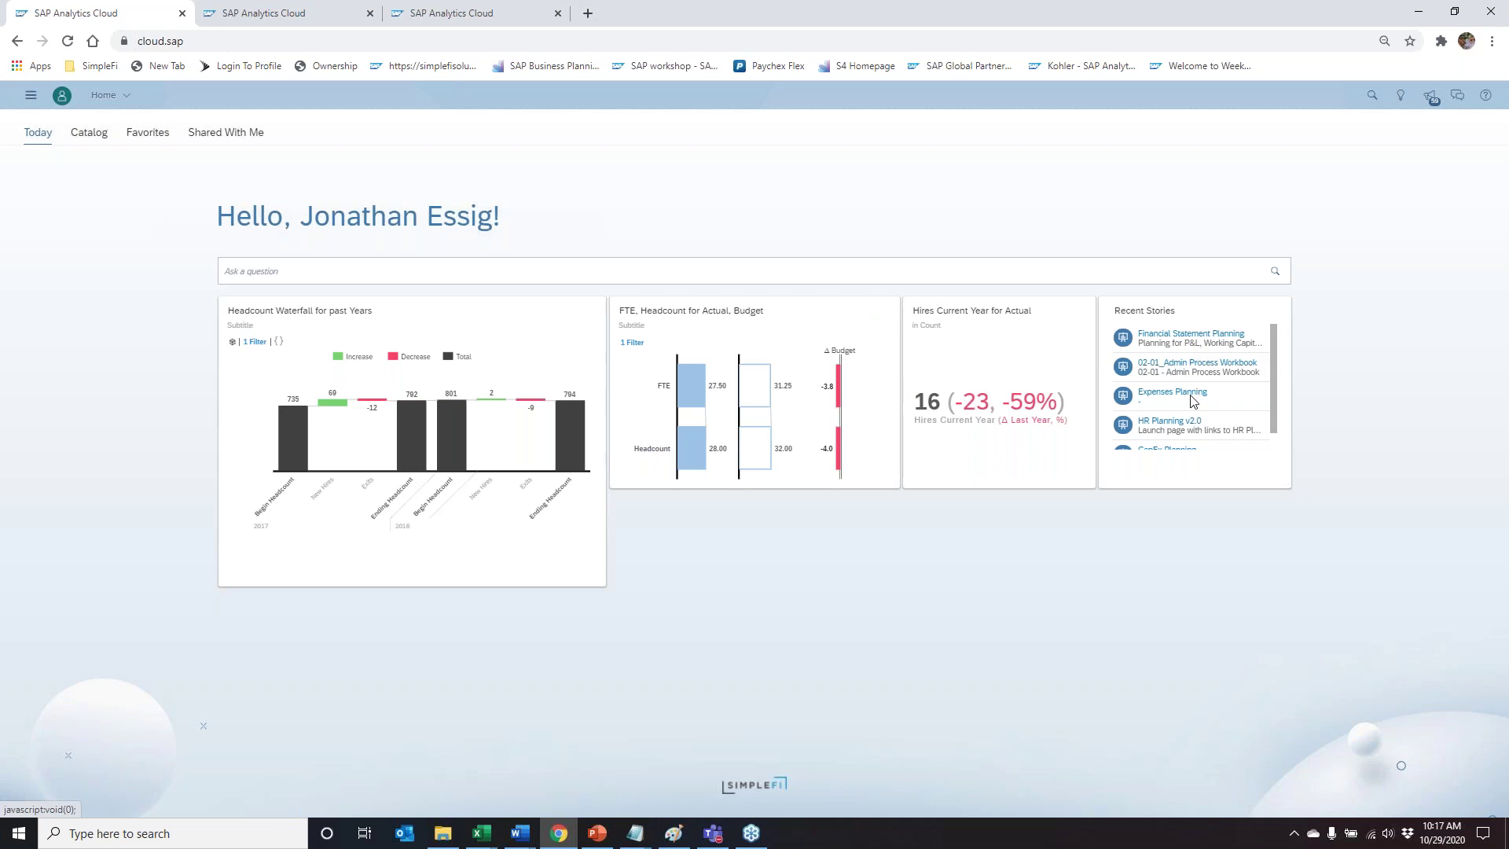
Step: Open the FS Planning Launchpad from the Financial Statement Planning entry in the catalog
{"action": "left_click", "coordinate": [83, 133]}
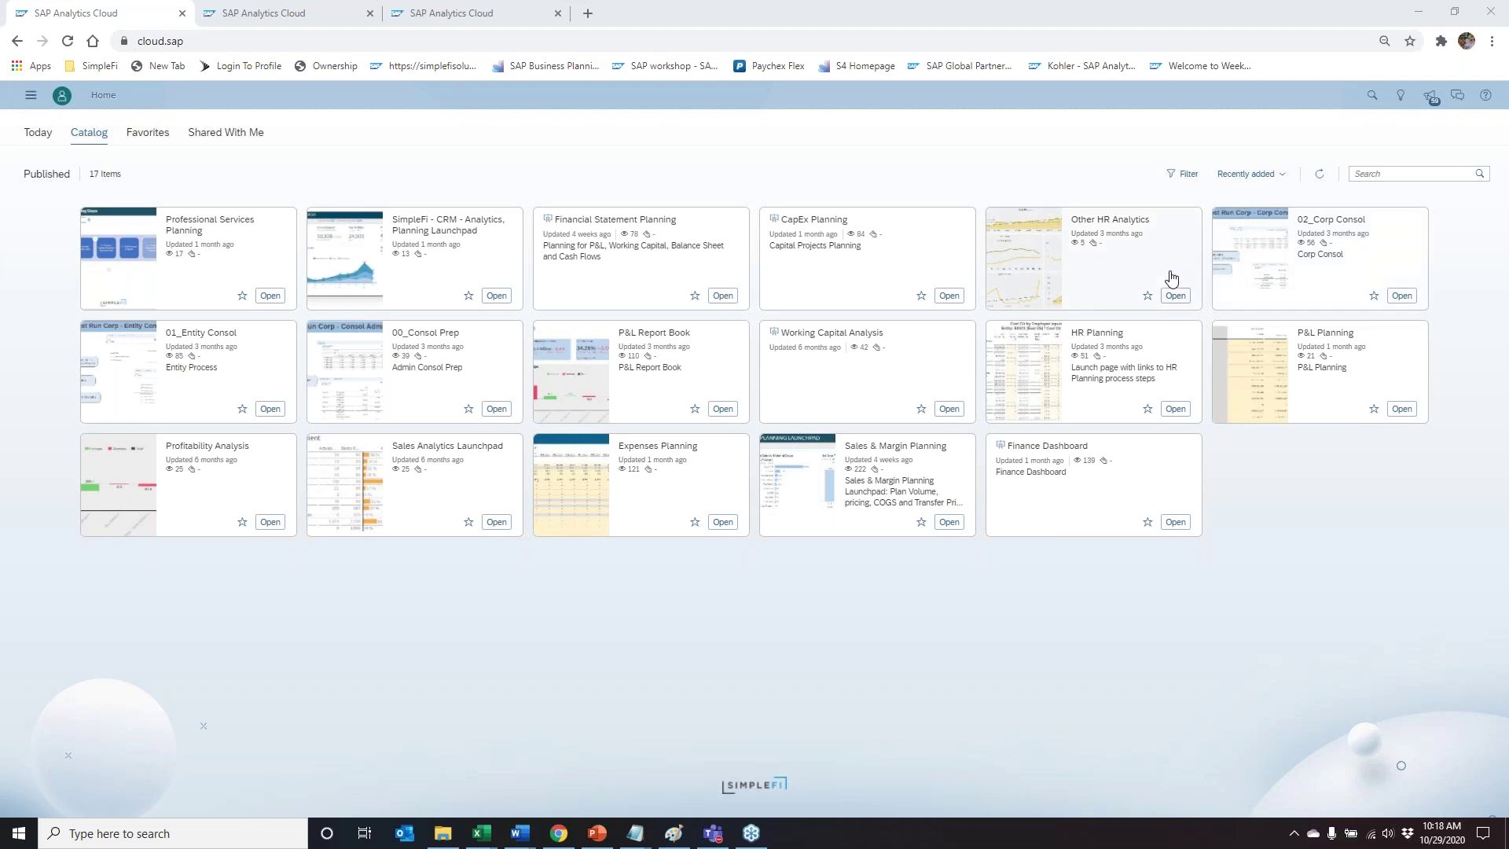
{"action": "left_click", "coordinate": [723, 296]}
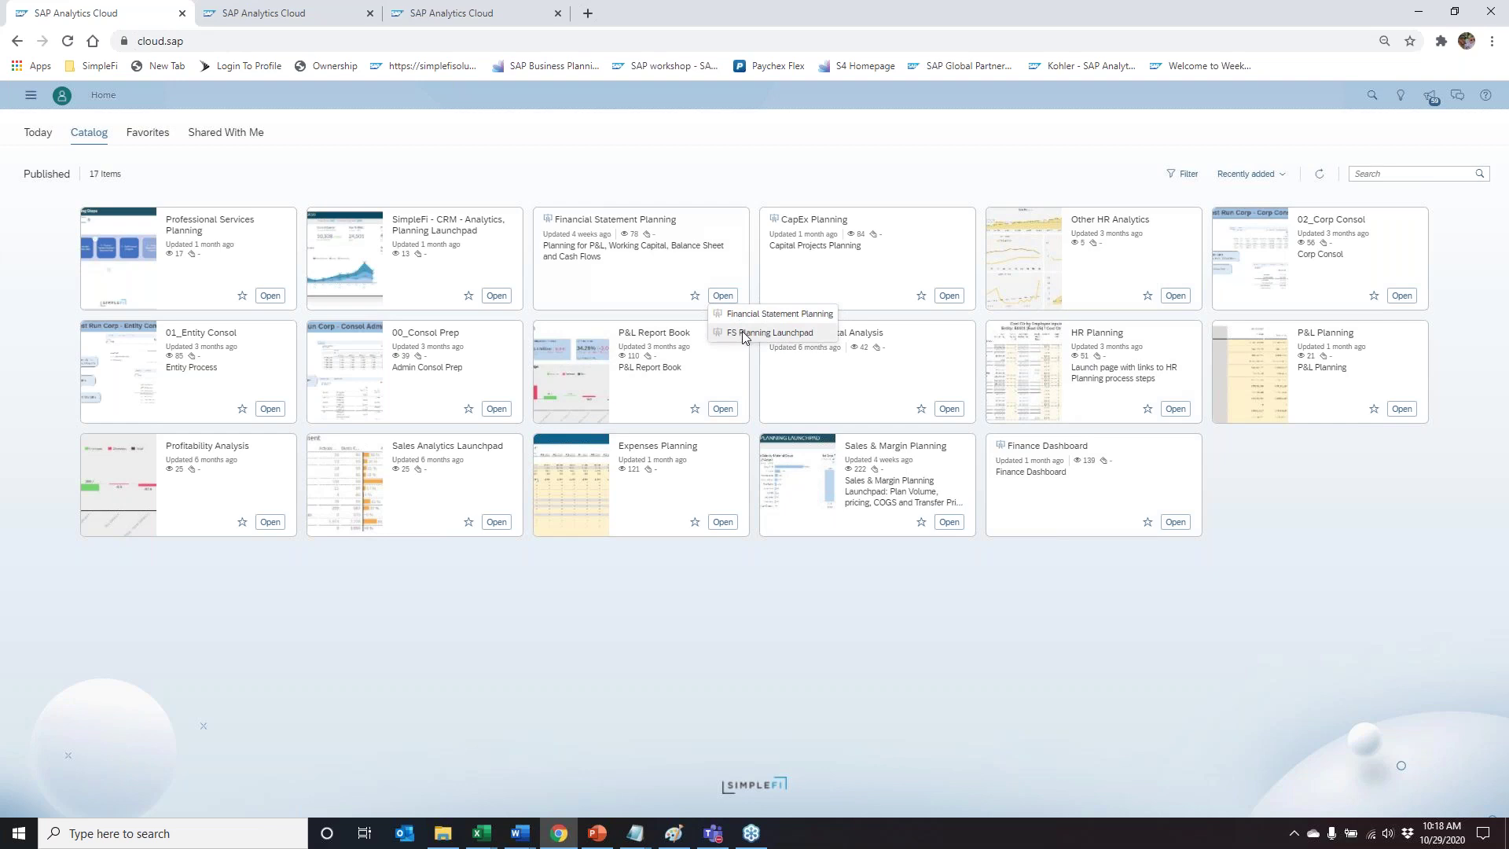
{"action": "left_click", "coordinate": [743, 332]}
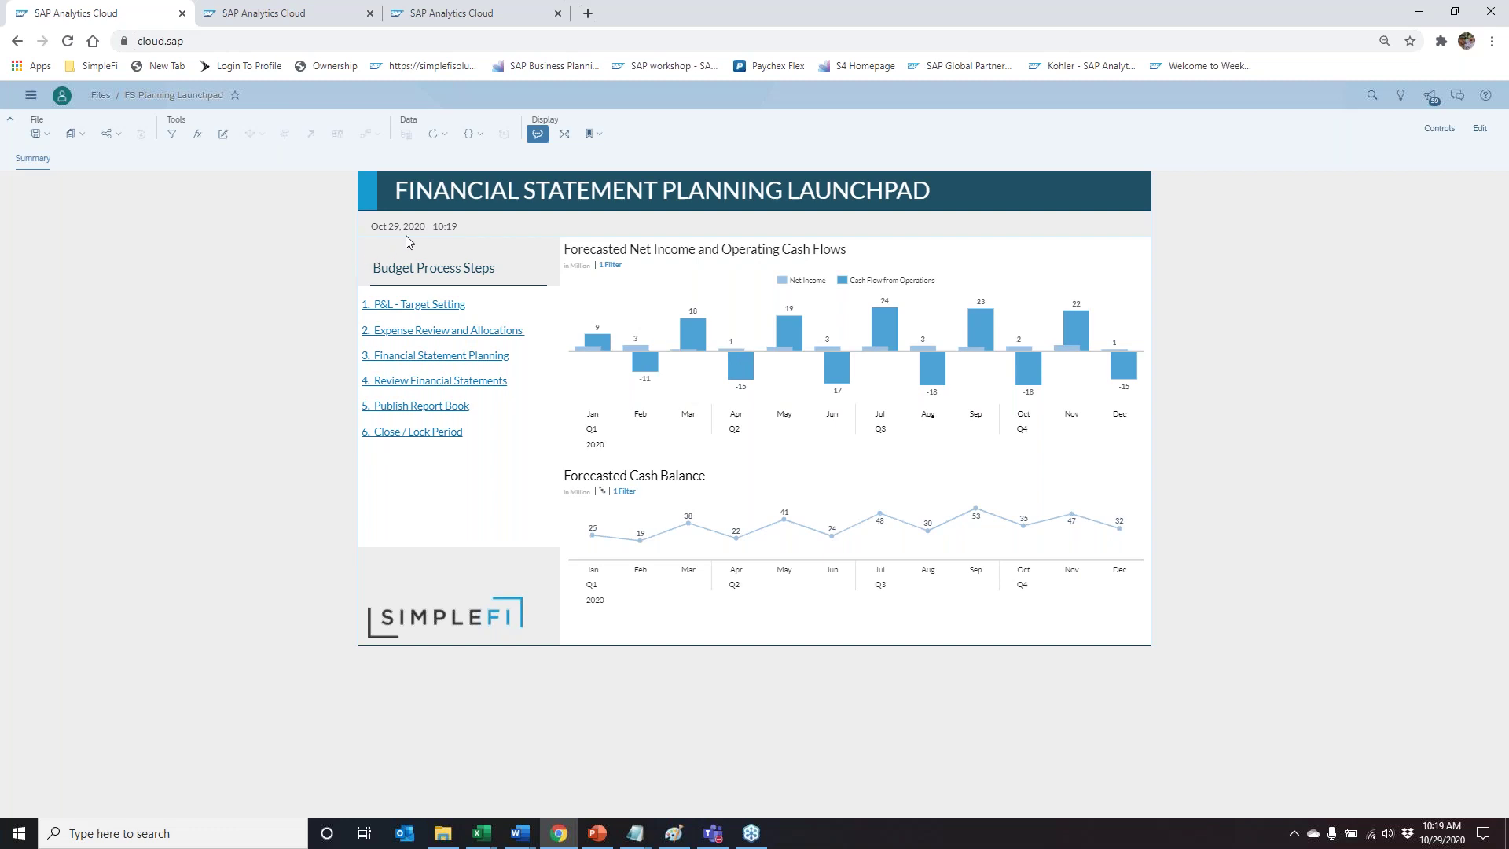
Step: Open the P&L - Target Setting page and examine Net Sales for Actual, Annual Budget, Forecast and the FY 2020 target
{"action": "left_click", "coordinate": [416, 306]}
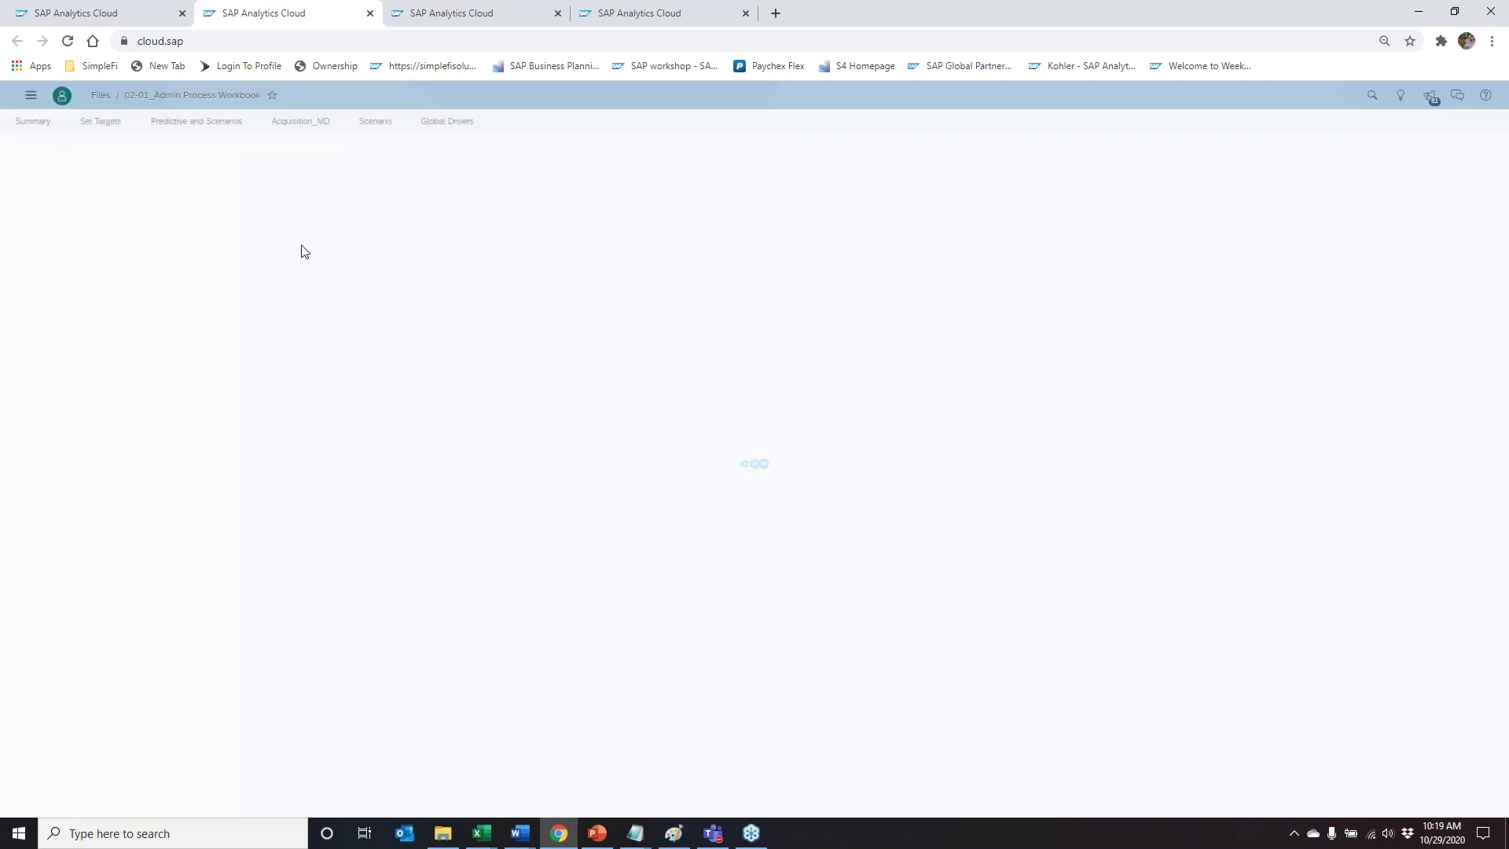
{"action": "left_click", "coordinate": [100, 135]}
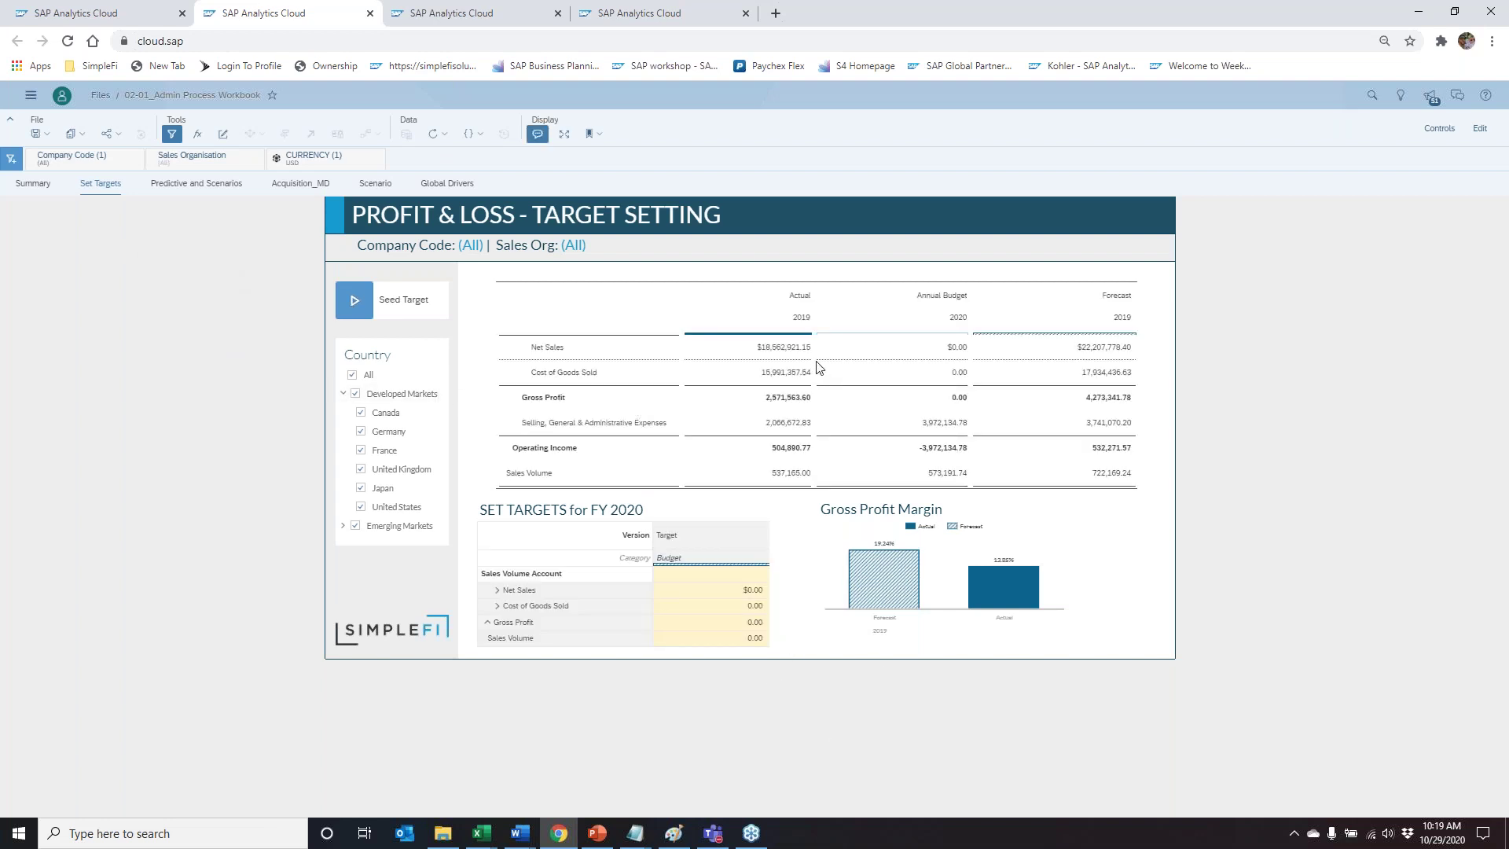
{"action": "left_click", "coordinate": [766, 351]}
{"action": "left_click", "coordinate": [910, 354]}
{"action": "left_click", "coordinate": [1074, 349]}
{"action": "left_click", "coordinate": [592, 594]}
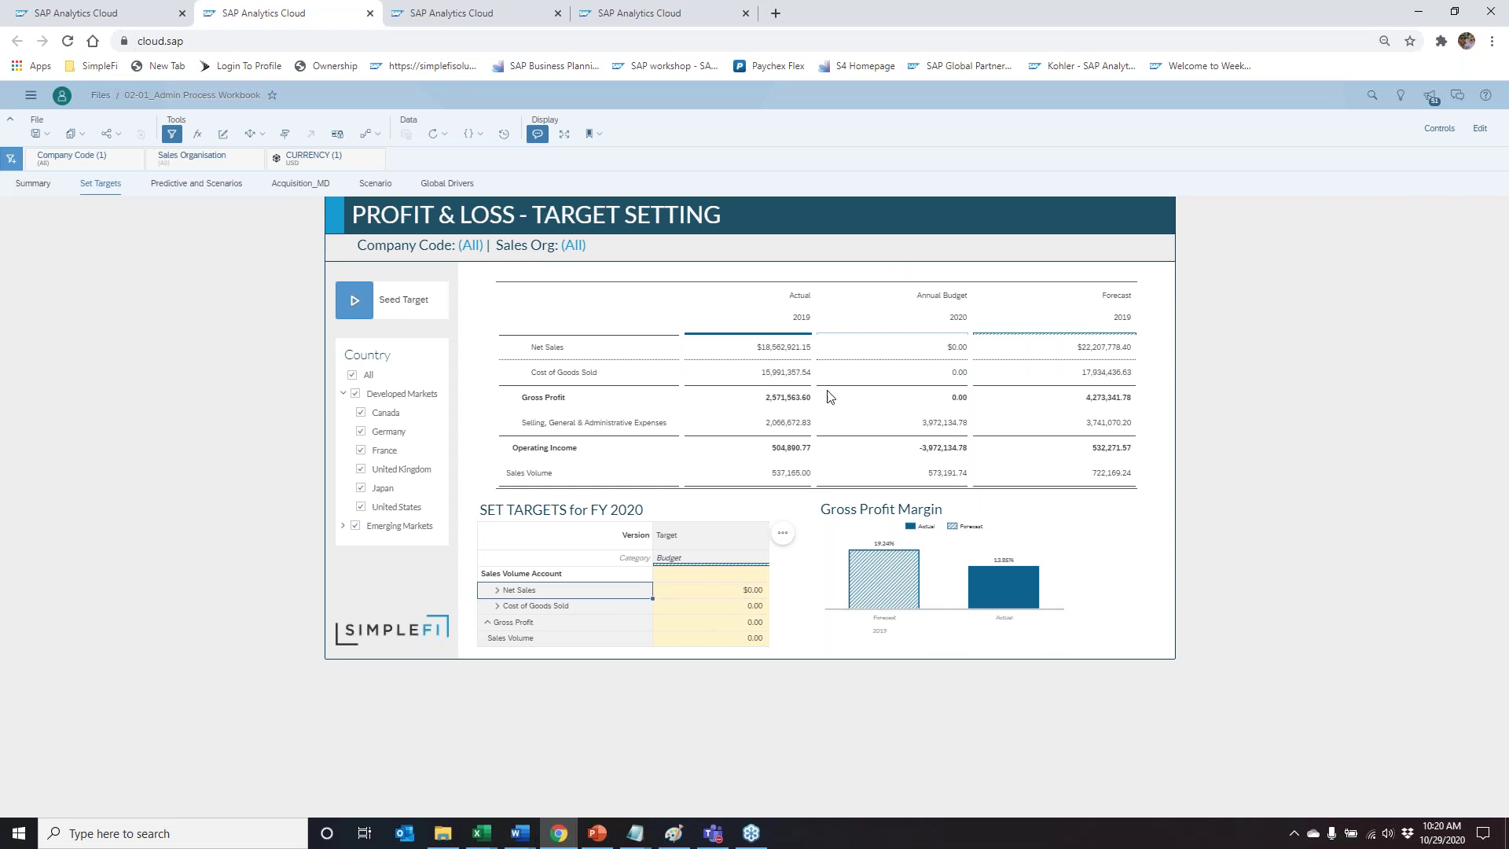
{"action": "left_click", "coordinate": [742, 594]}
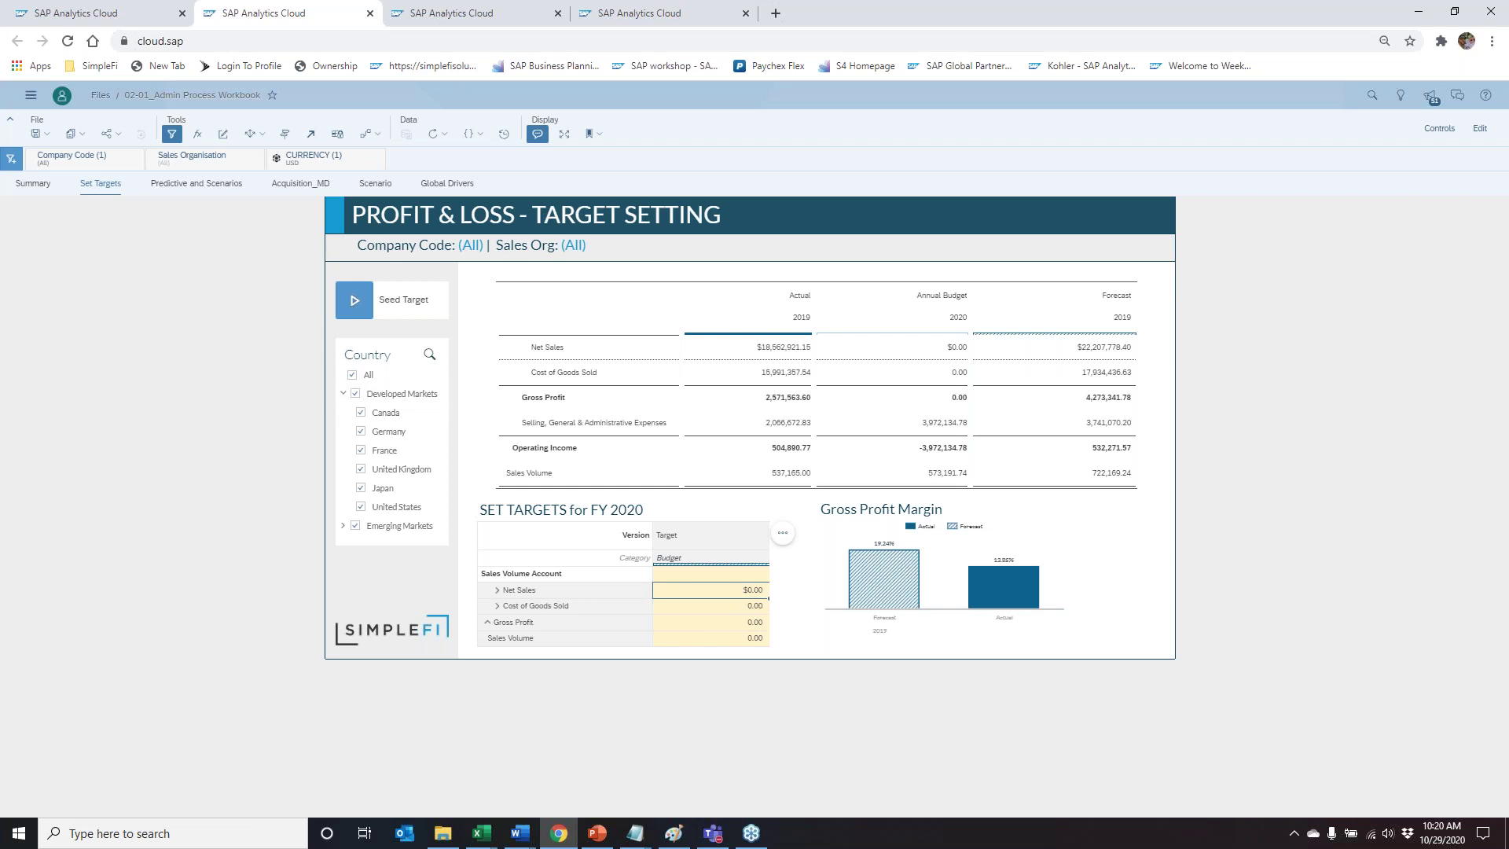
Step: Inspect the Seed Target data action's parameters without running it and close the target-setting workbook
{"action": "left_click", "coordinate": [355, 310]}
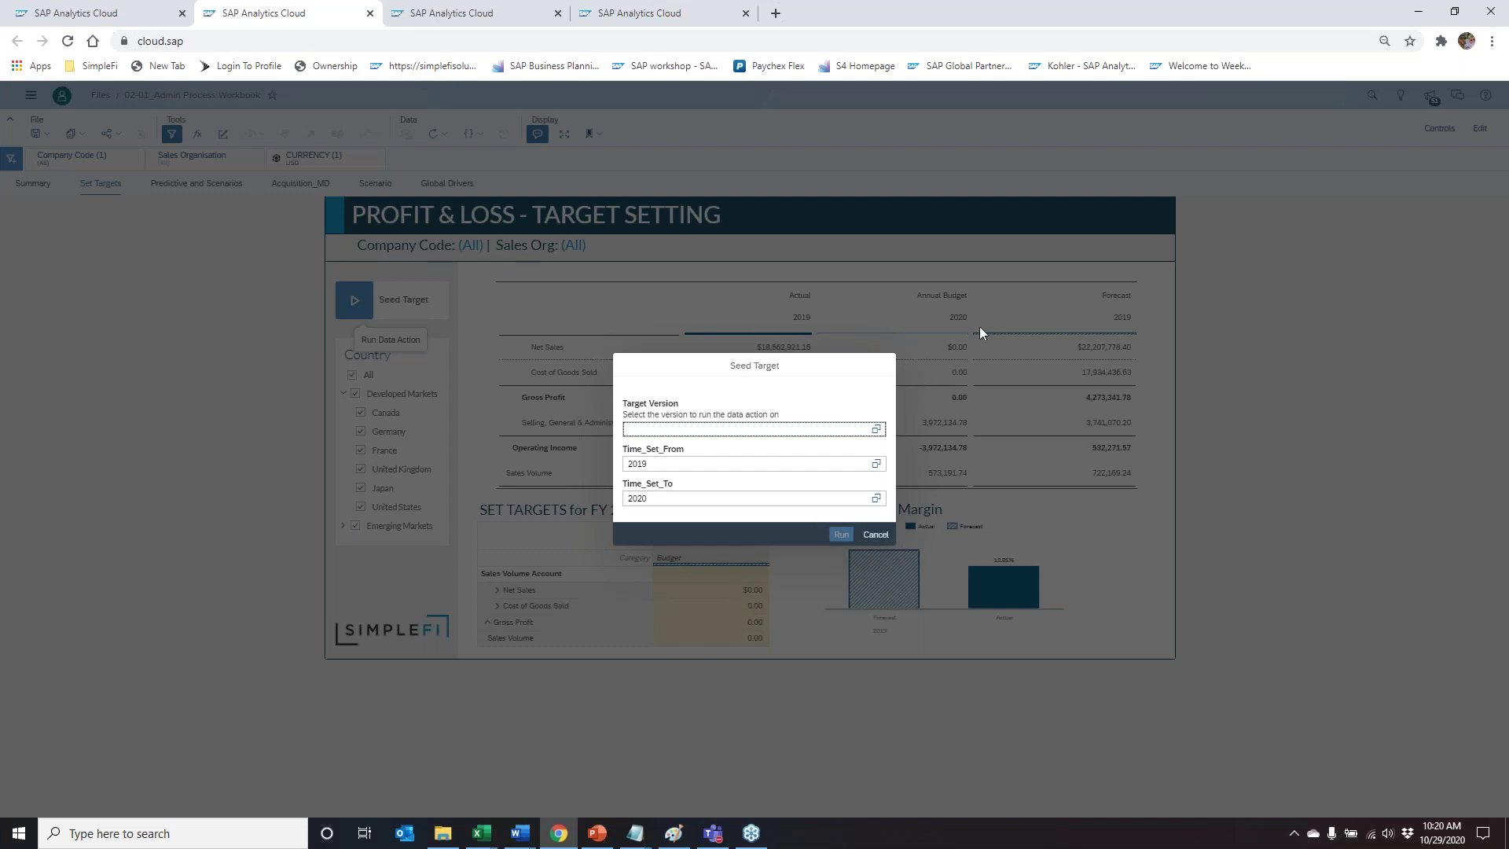
{"action": "left_click", "coordinate": [878, 533]}
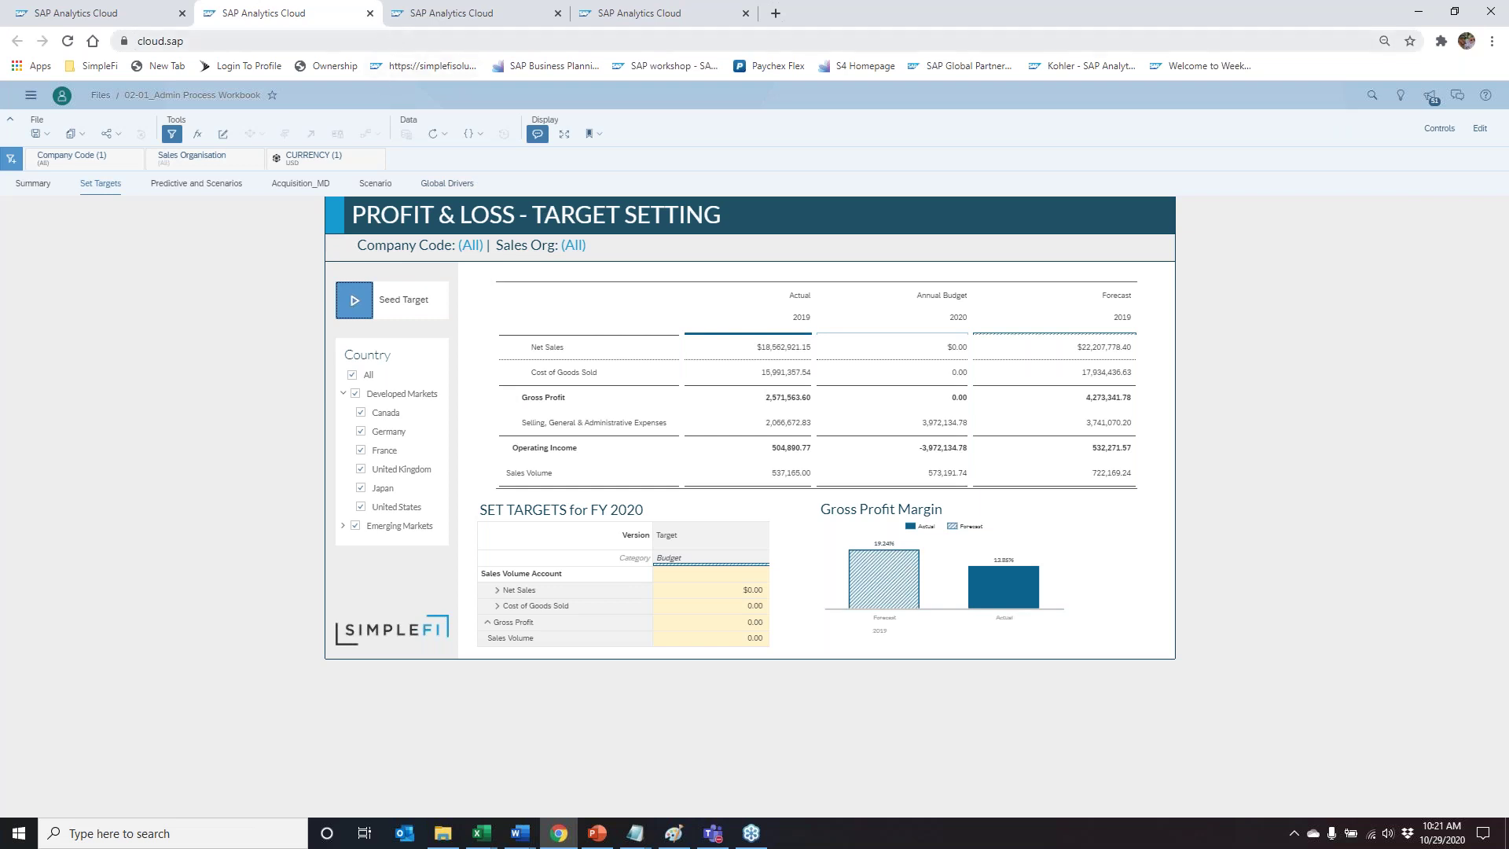
{"action": "left_click", "coordinate": [370, 13]}
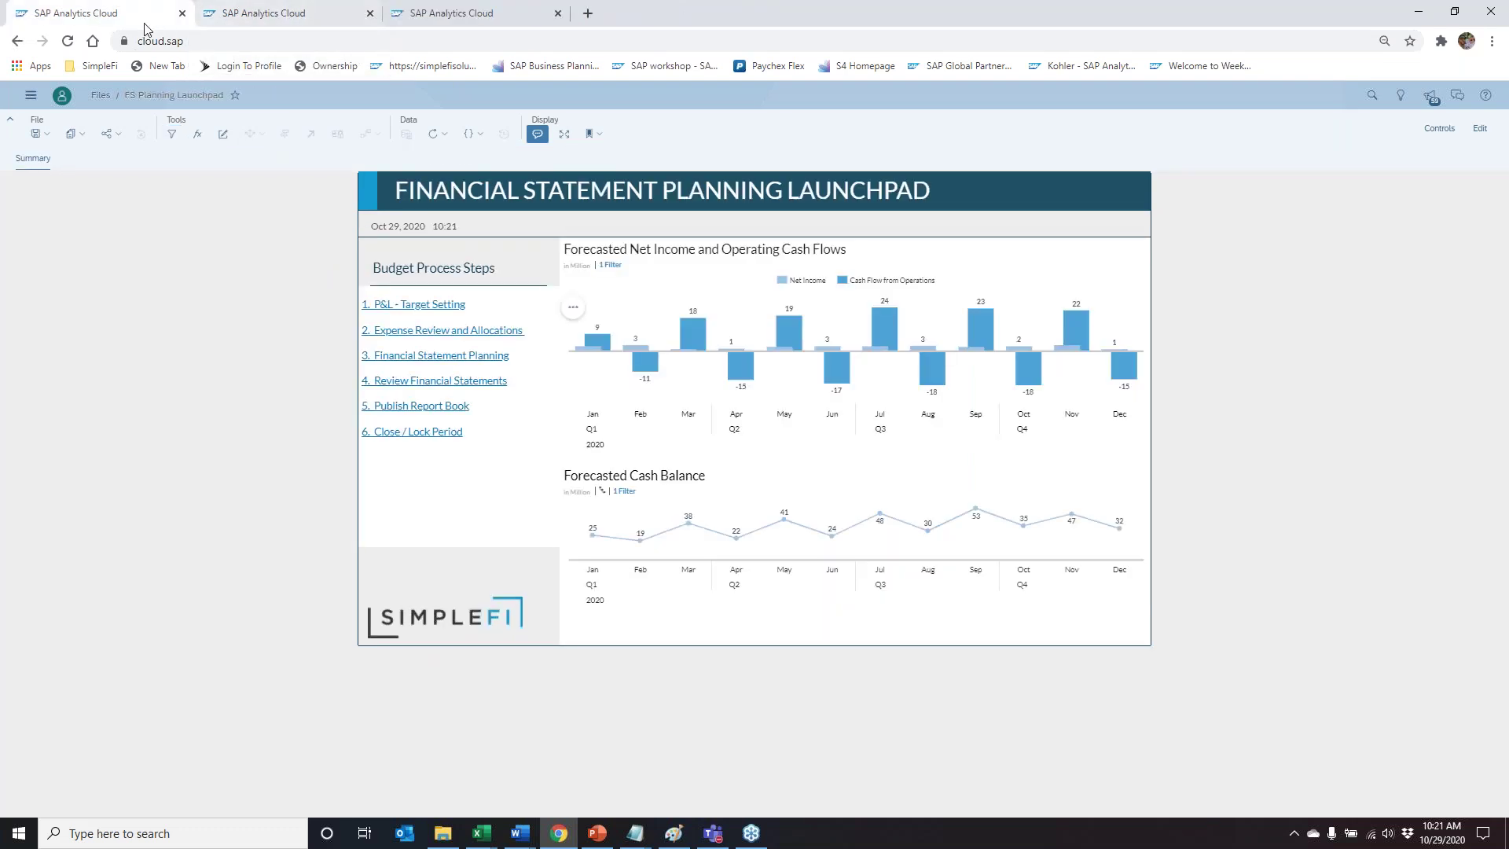
Step: Open Expense Review and Allocations from the launchpad and check Manufacturing 1's Office/Building Rent figures for 2019 actual, 2020 budget and P01
{"action": "left_click", "coordinate": [431, 334]}
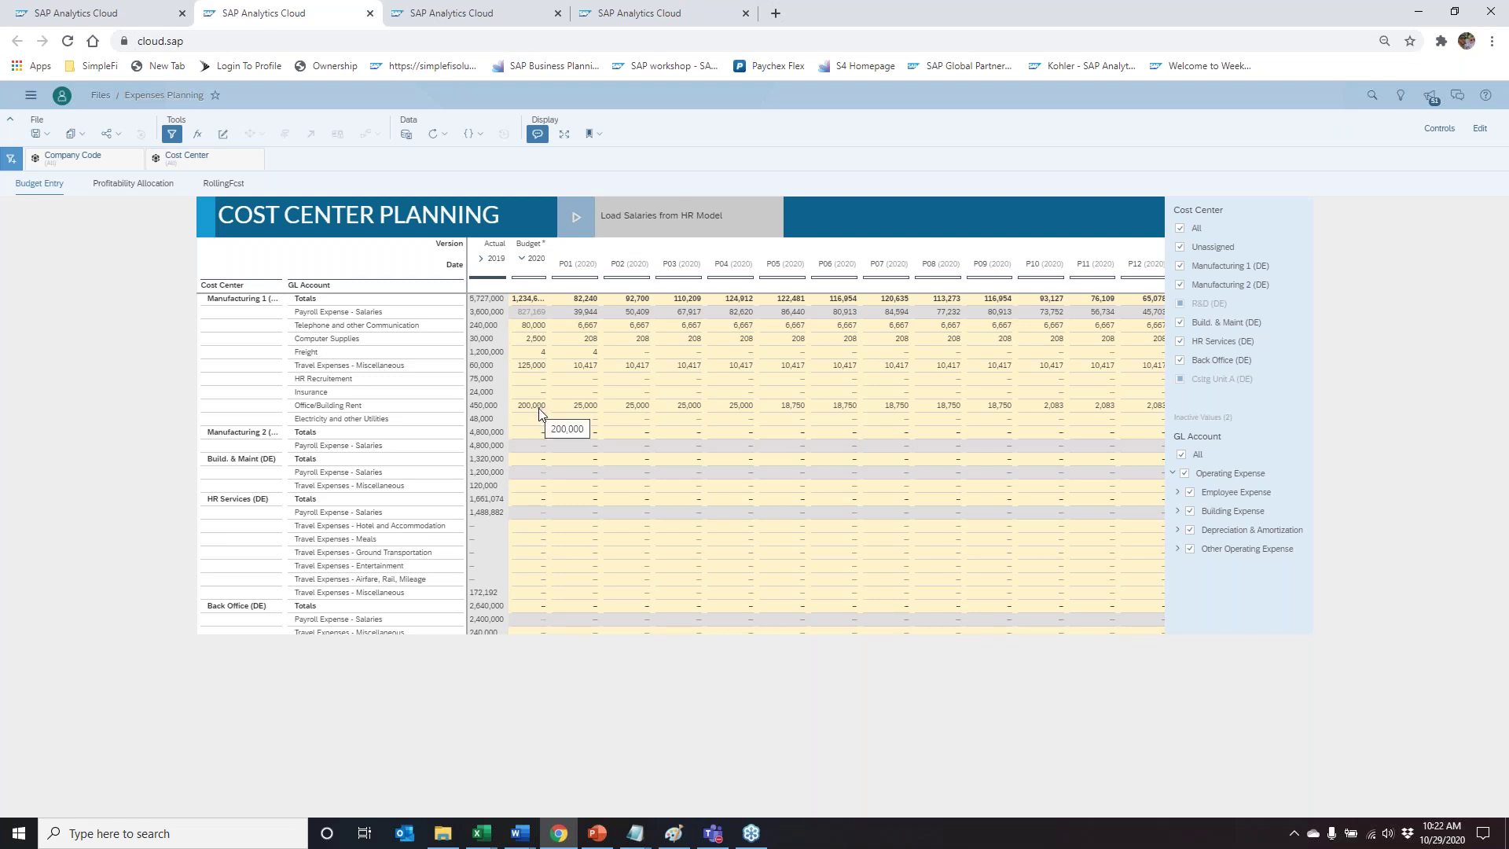
{"action": "left_click", "coordinate": [537, 409]}
{"action": "left_click", "coordinate": [593, 412]}
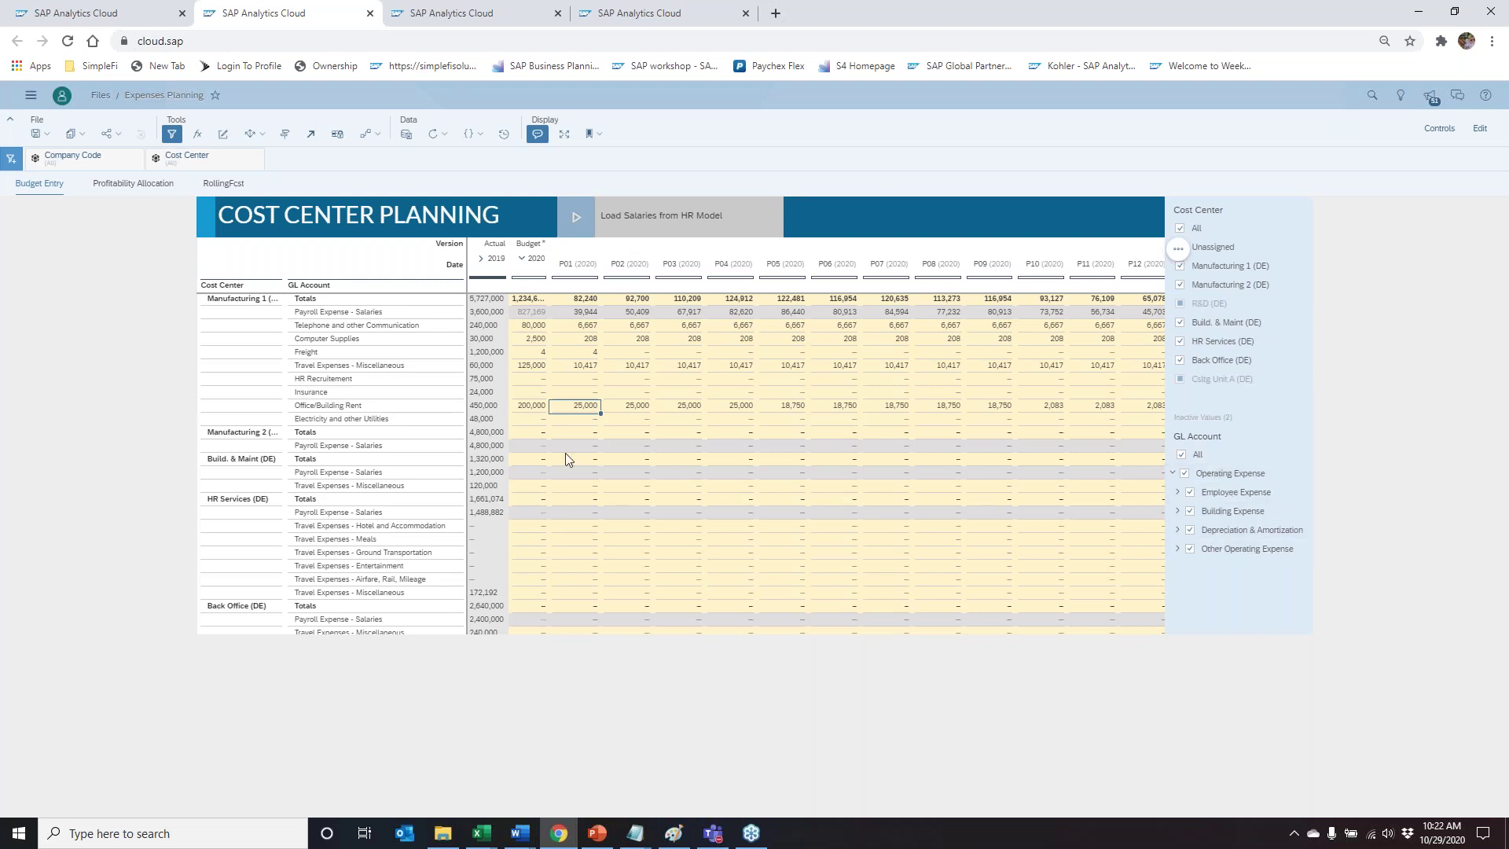
{"action": "left_click", "coordinate": [261, 302]}
{"action": "left_click", "coordinate": [530, 408]}
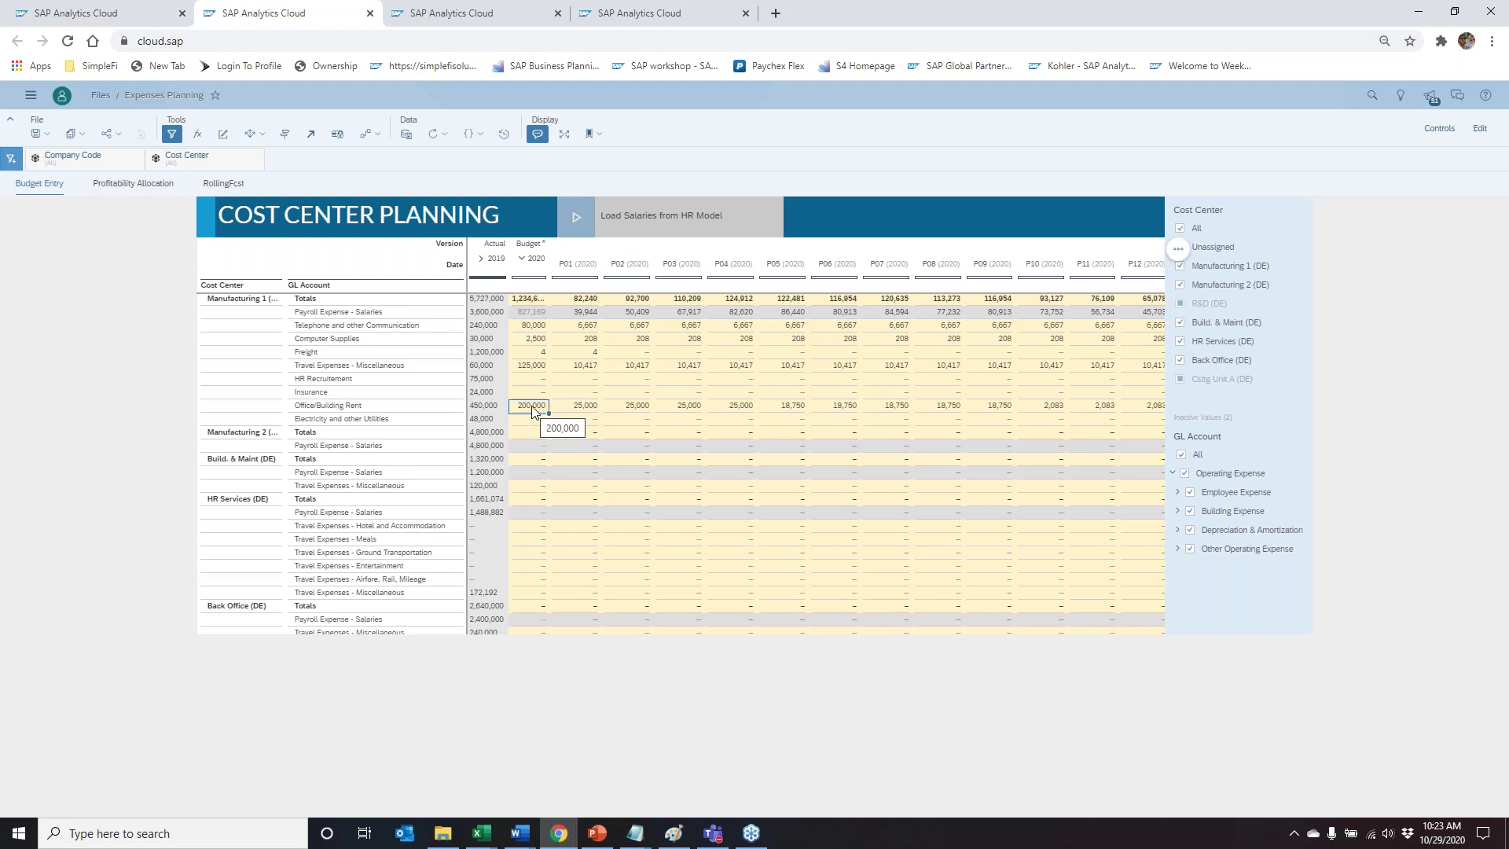
{"action": "left_click", "coordinate": [498, 405]}
{"action": "left_click", "coordinate": [537, 409]}
Step: Lock Manufacturing 1's Office/Building Rent budget cells from P01 through P09 of 2020
{"action": "left_click_drag", "start_coordinate": [580, 411], "coordinate": [841, 401]}
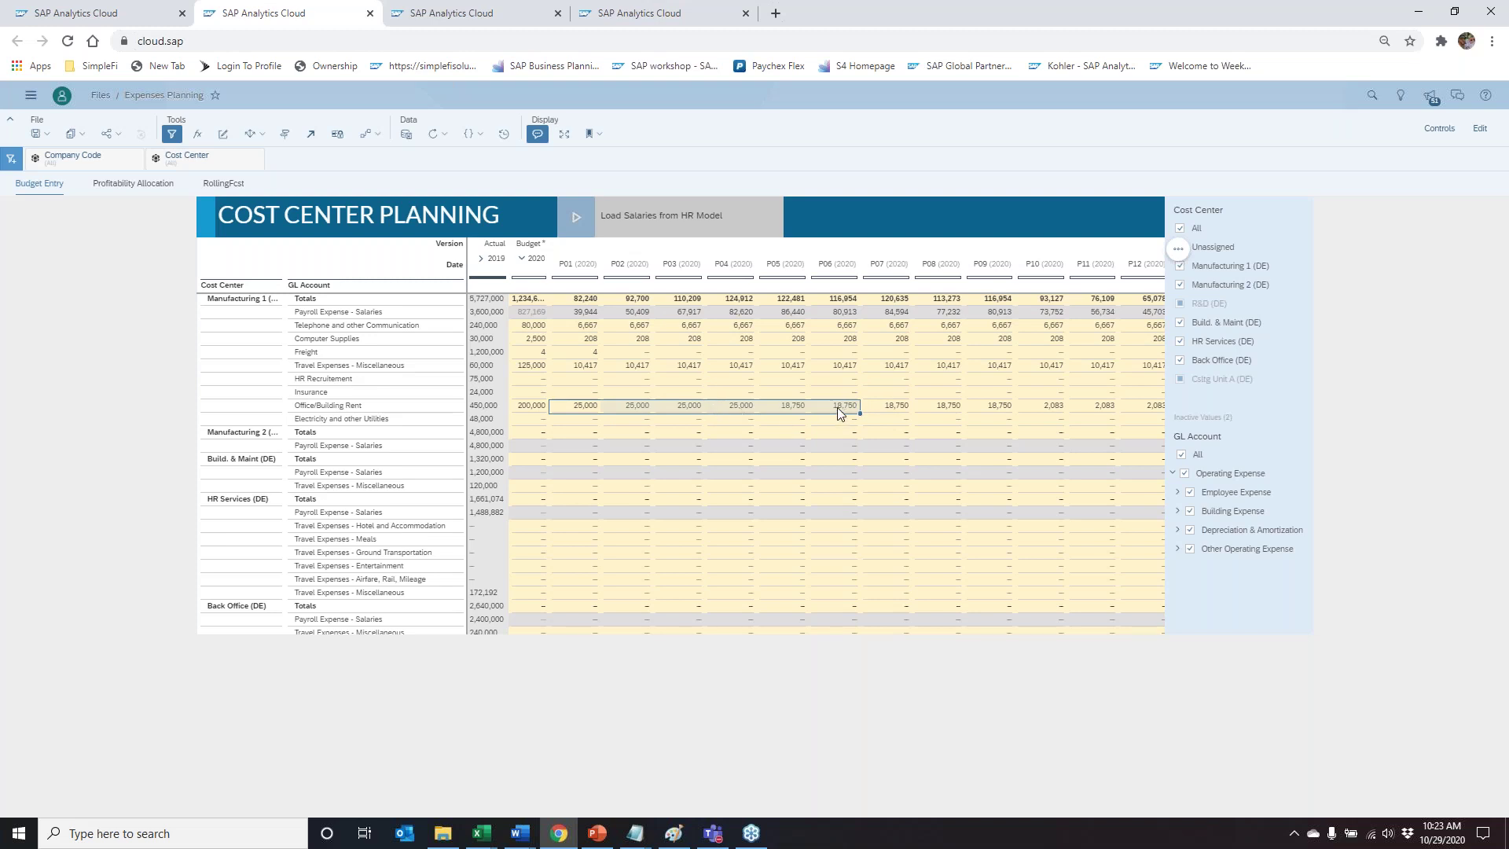
{"action": "left_click", "coordinate": [995, 407], "text": "shift"}
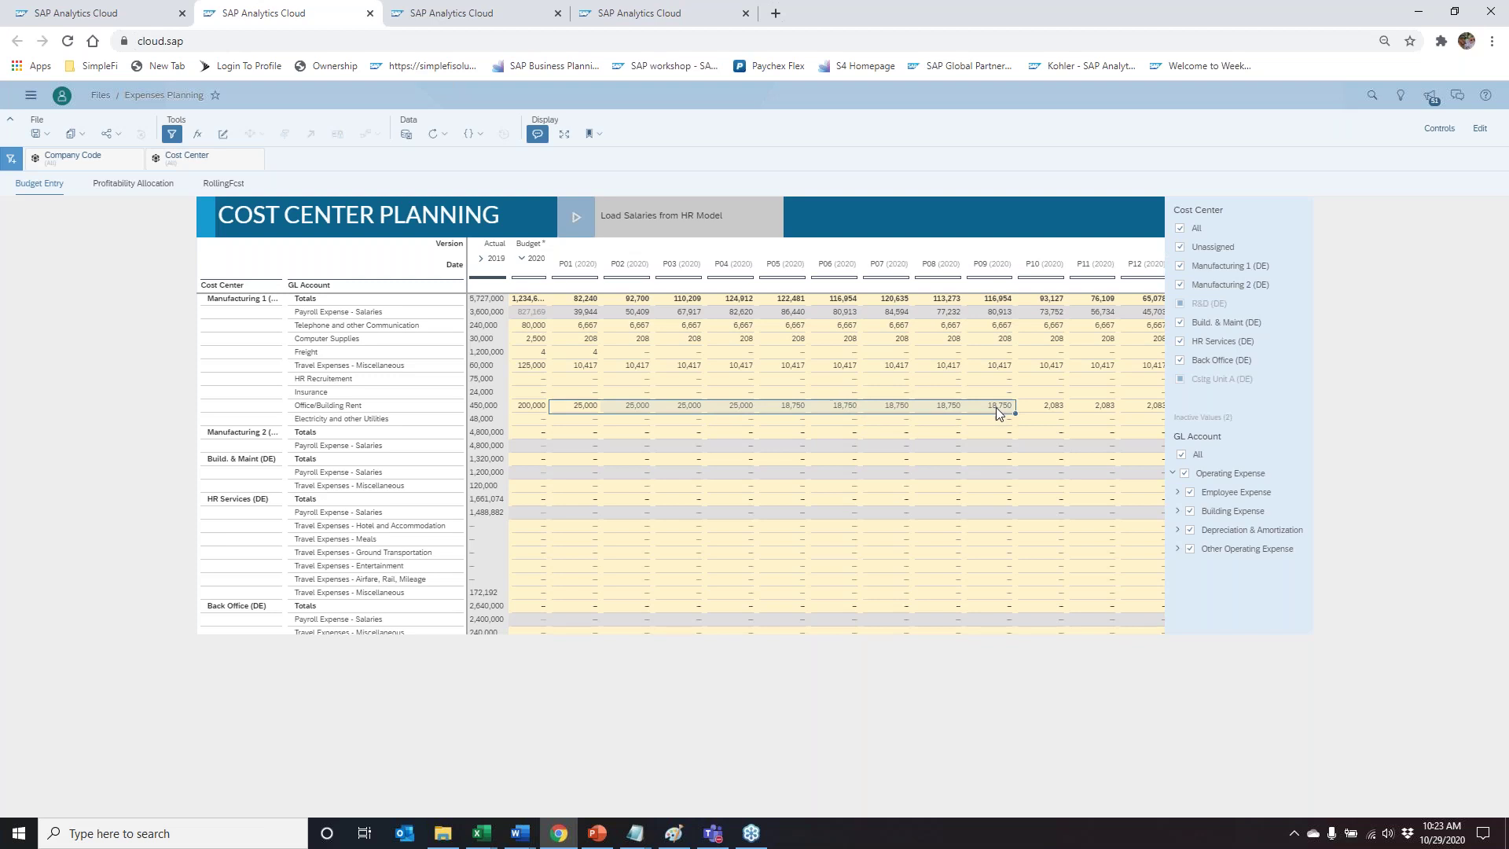
{"action": "right_click", "coordinate": [997, 407]}
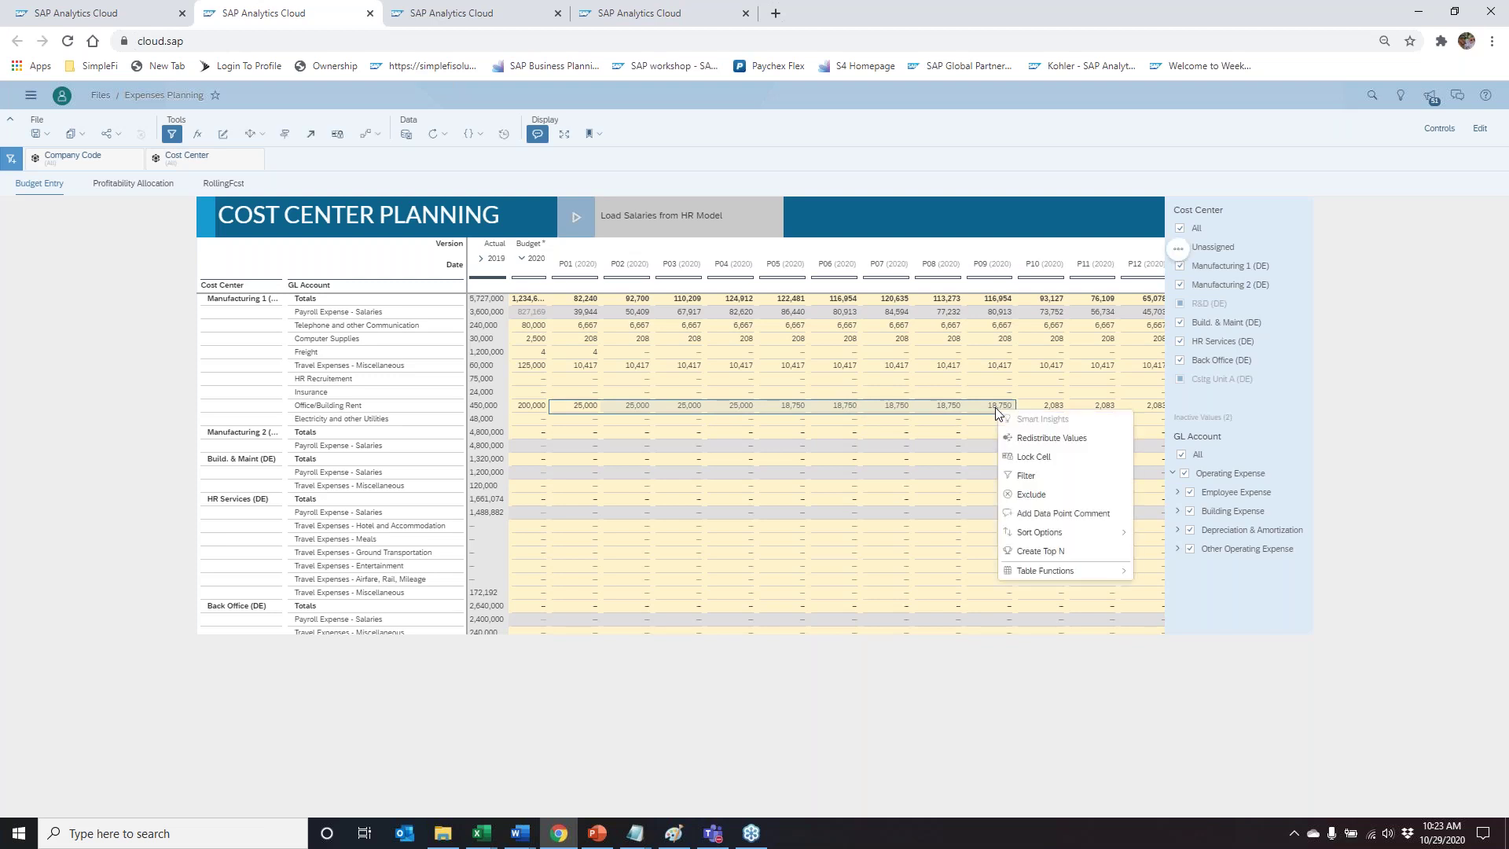
{"action": "left_click", "coordinate": [1033, 456]}
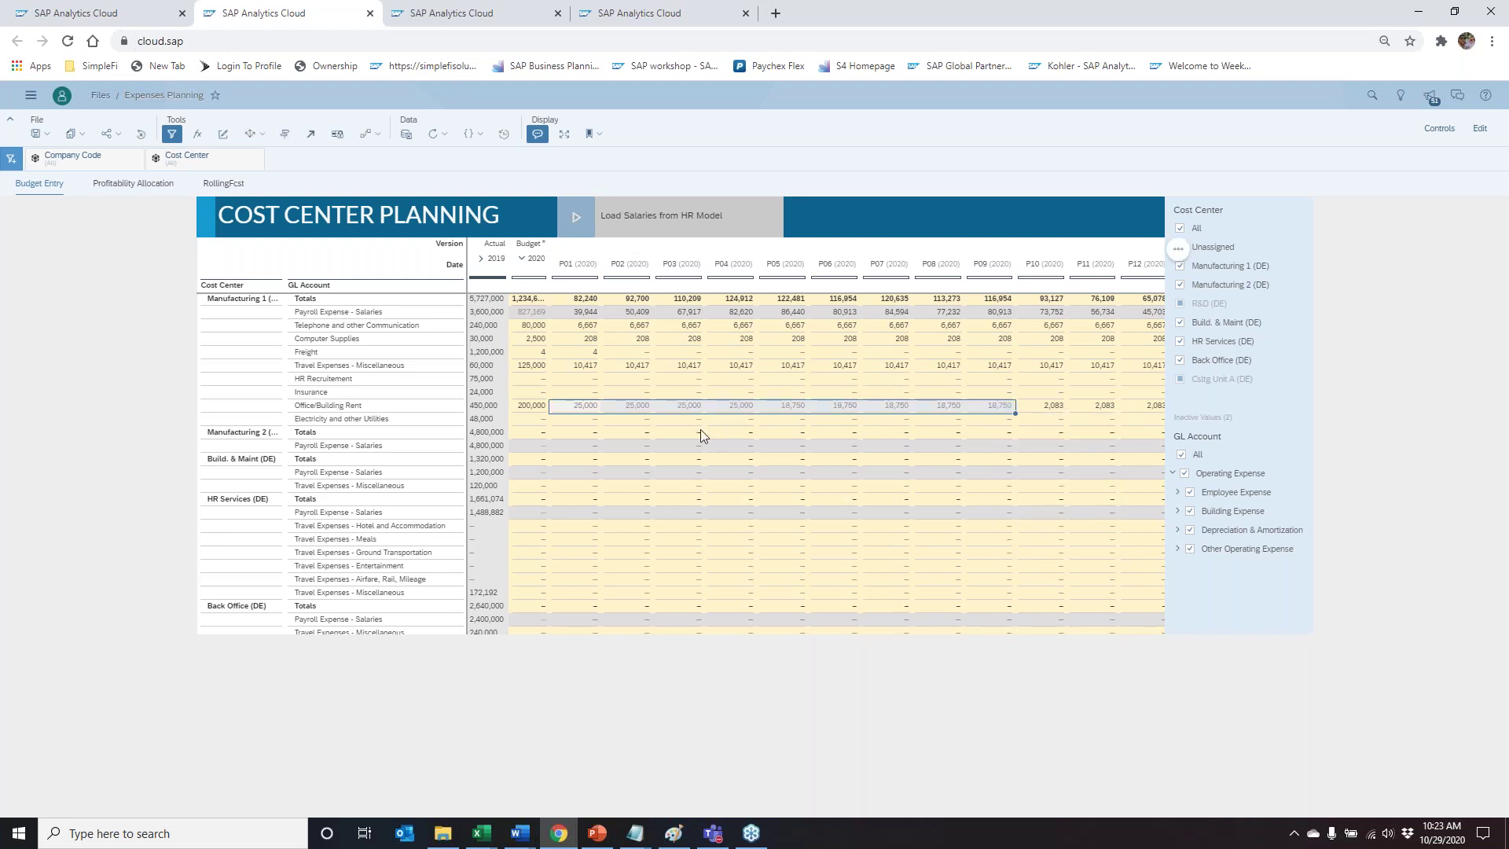
Step: Set Manufacturing 1's full-year 2020 Office/Building Rent budget to 1850000
{"action": "left_click", "coordinate": [528, 407]}
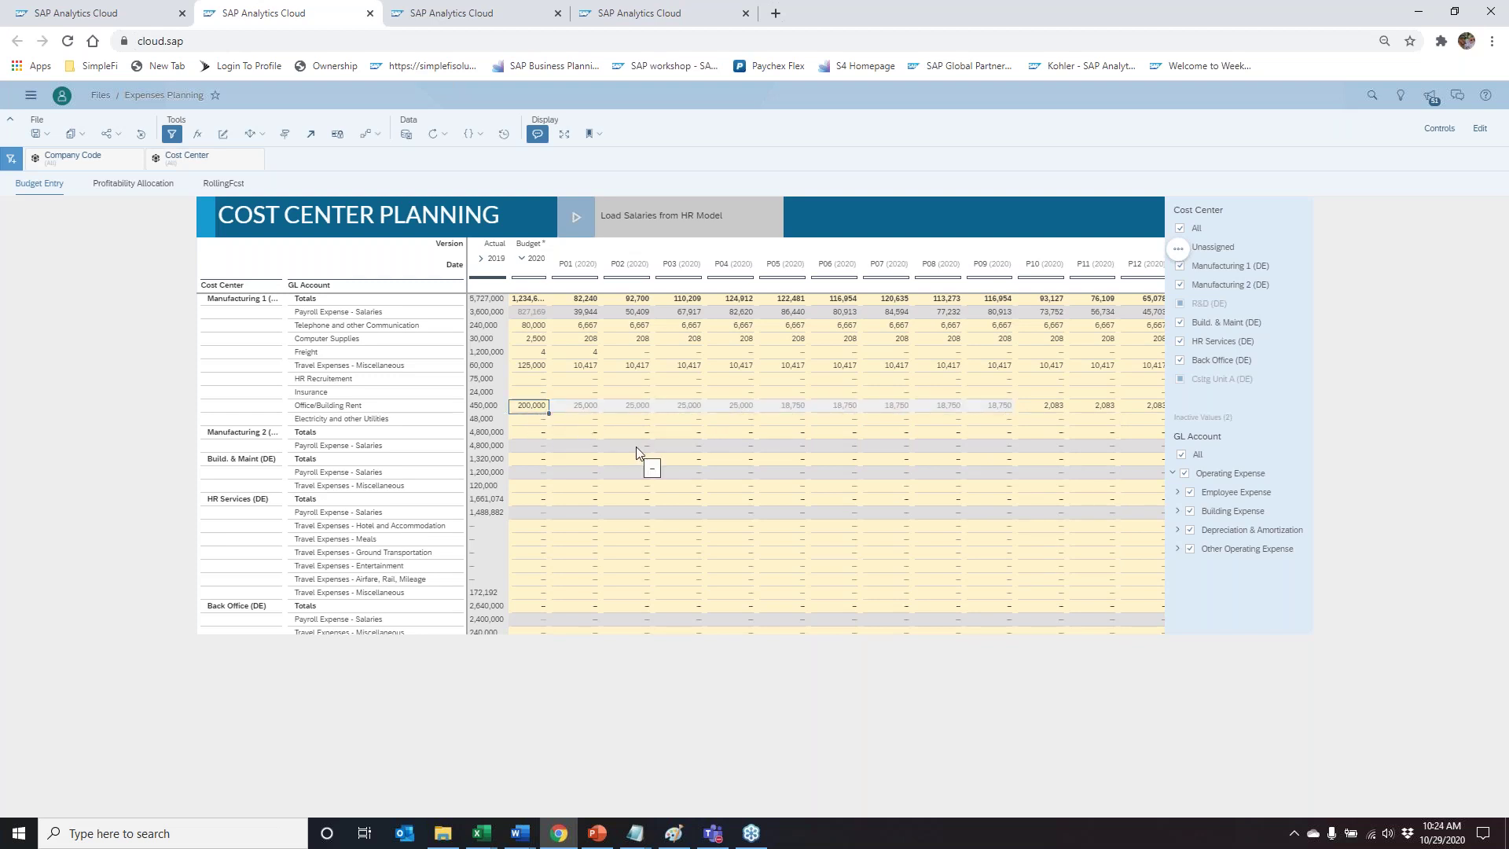
{"action": "type", "text": "1"}
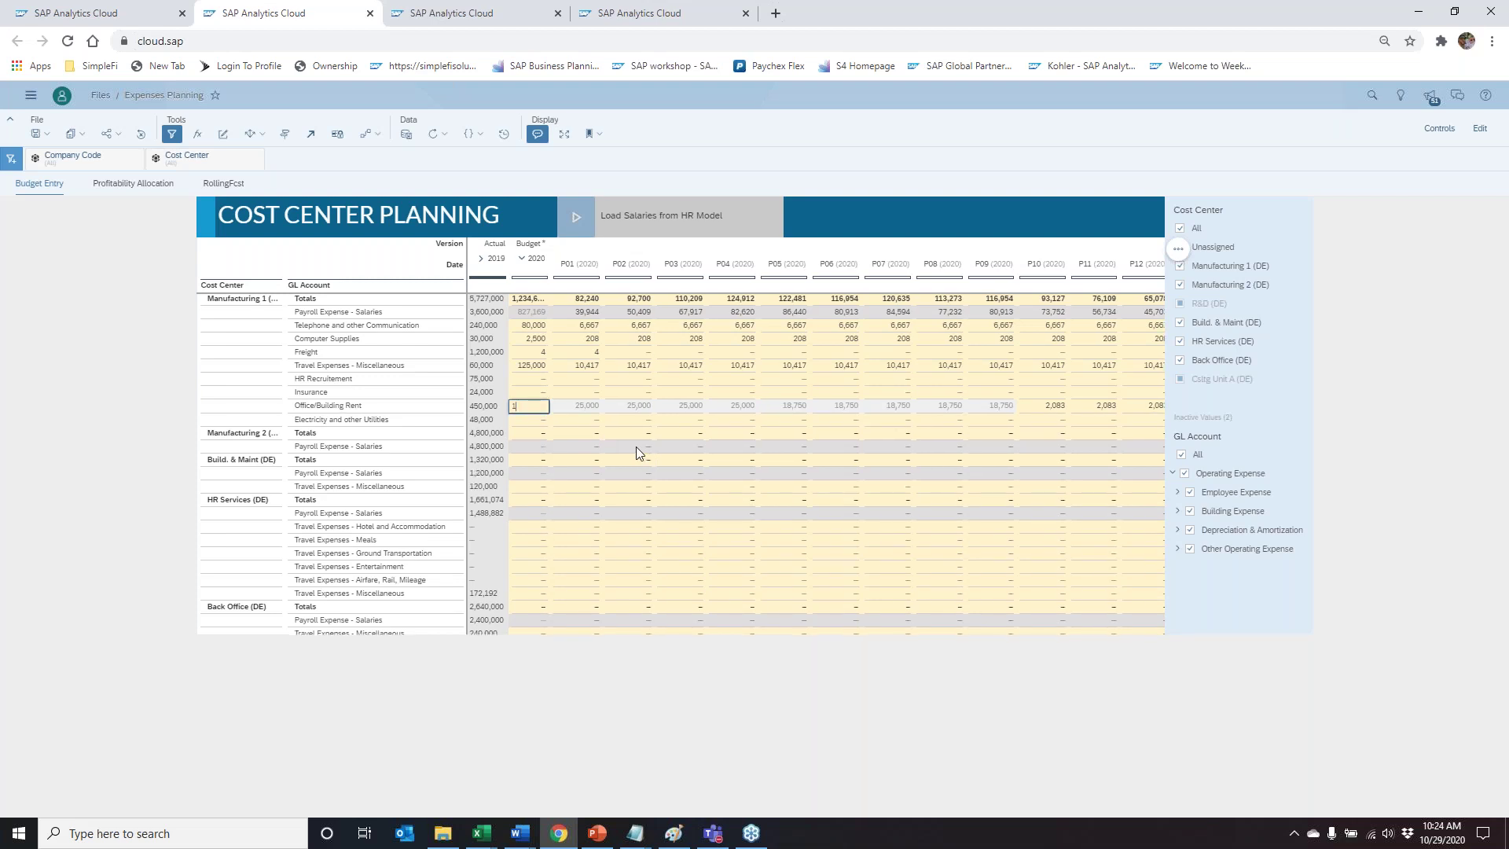
{"action": "type", "text": "850000"}
{"action": "key", "text": "Return"}
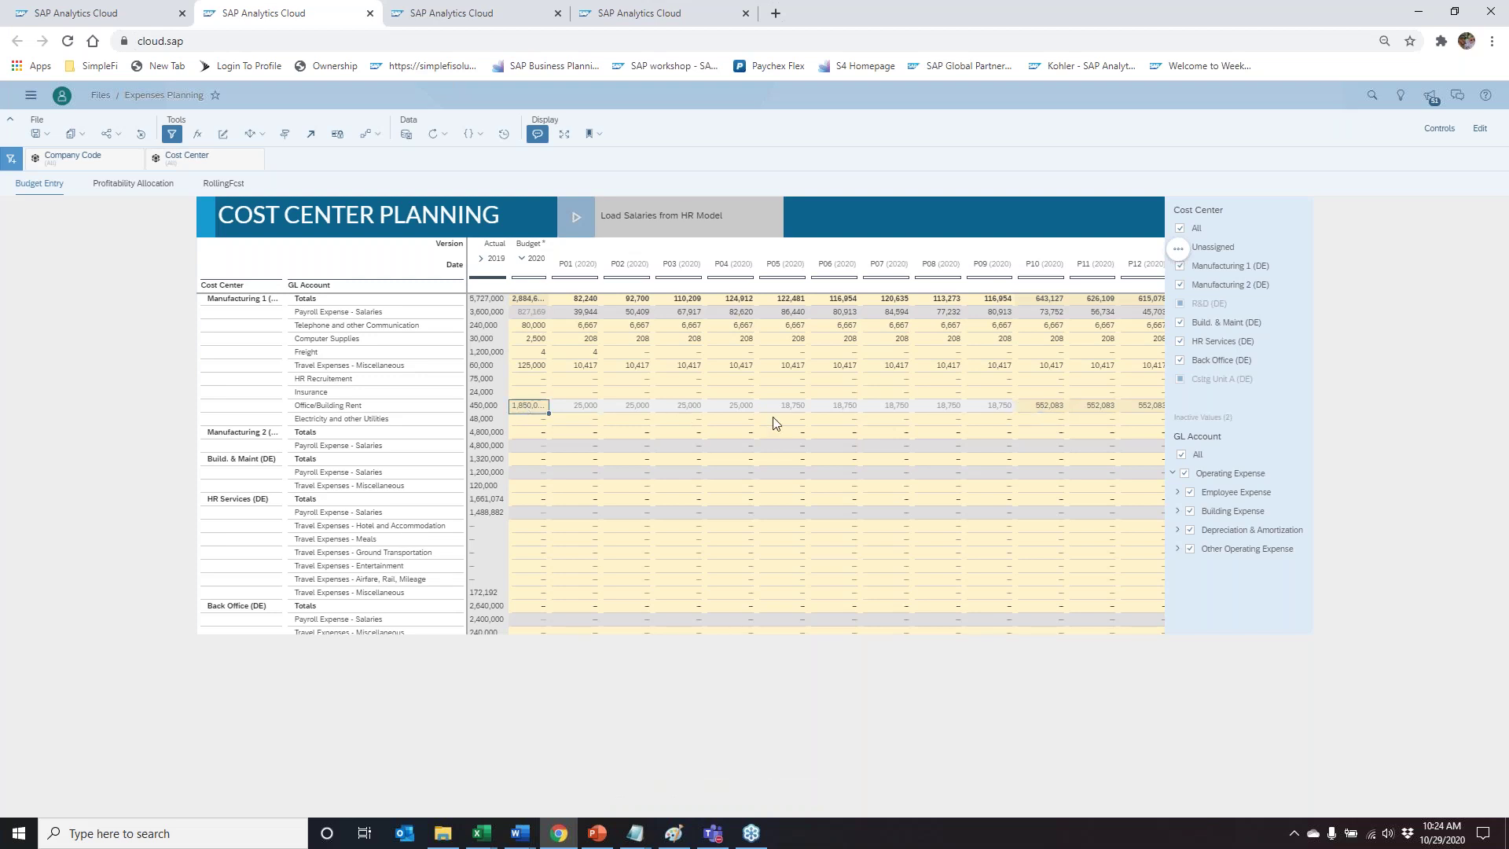
Step: Compare the P10 to P12 Office/Building Rent values with the 2020 budget total for Manufacturing 1
{"action": "left_click", "coordinate": [1041, 408]}
{"action": "left_click", "coordinate": [525, 406]}
{"action": "left_click", "coordinate": [1041, 408]}
{"action": "left_click", "coordinate": [1091, 409]}
{"action": "left_click", "coordinate": [1140, 409]}
{"action": "left_click_drag", "start_coordinate": [1053, 409], "coordinate": [1101, 409]}
{"action": "left_click", "coordinate": [522, 406]}
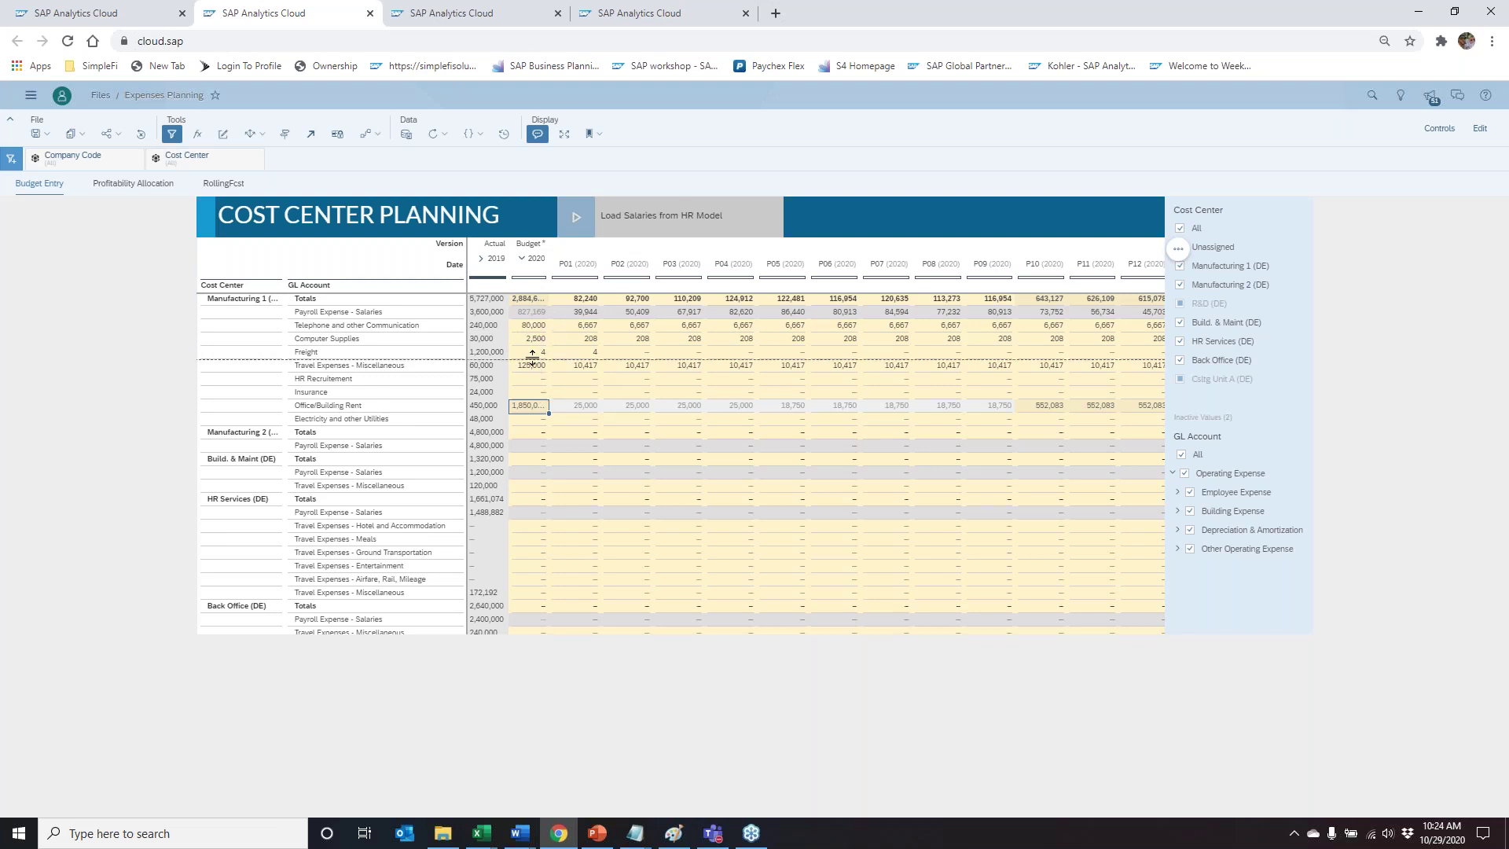
Step: Review Manufacturing 1's Payroll Expense - Salaries budget across the 2020 periods and view the HR Planning v2.0 launchpad
{"action": "left_click", "coordinate": [537, 315]}
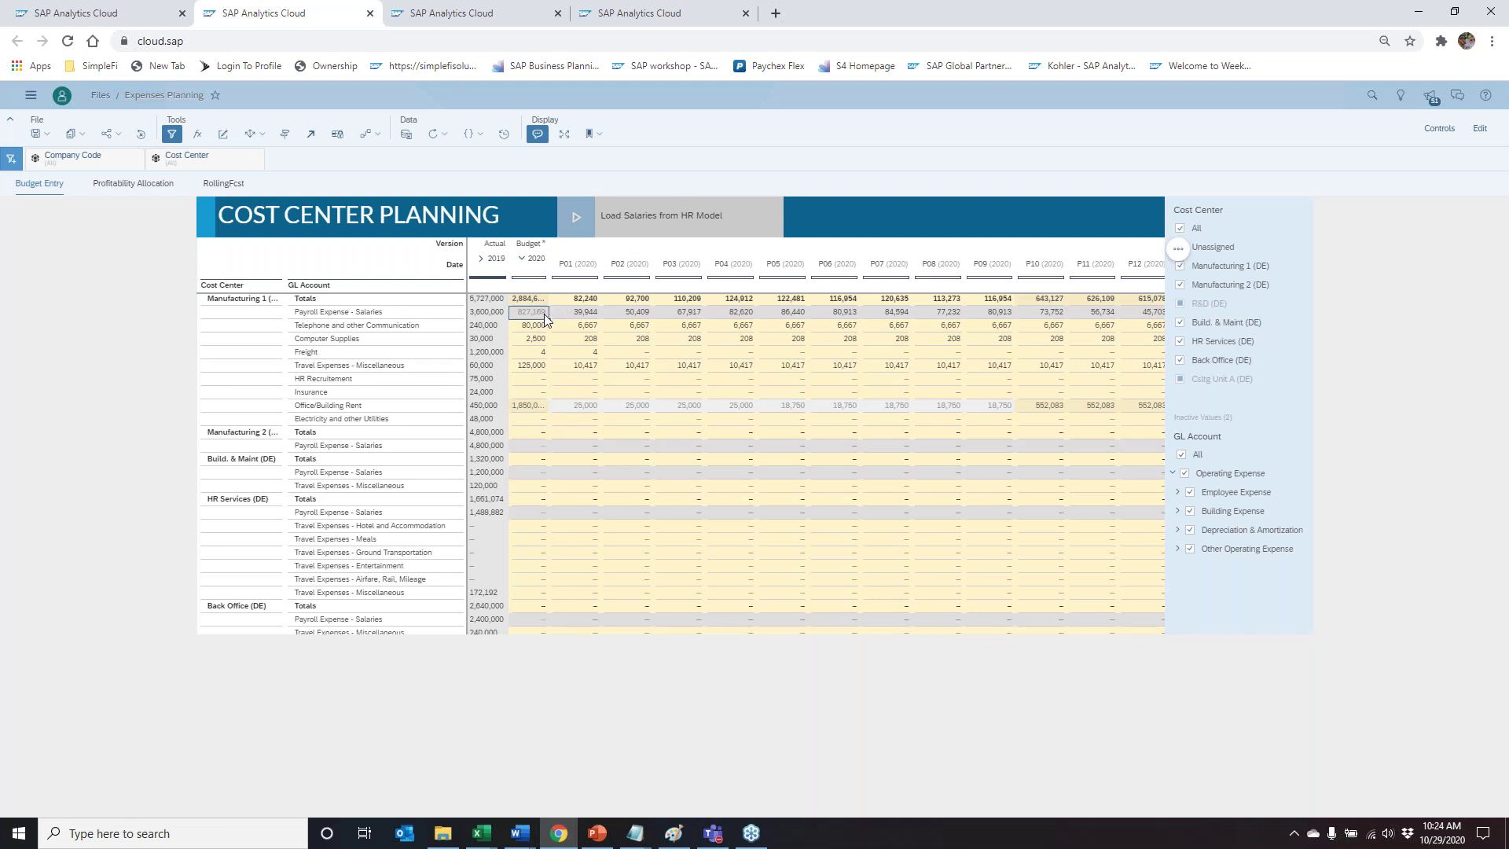
{"action": "left_click_drag", "start_coordinate": [535, 313], "coordinate": [1105, 315]}
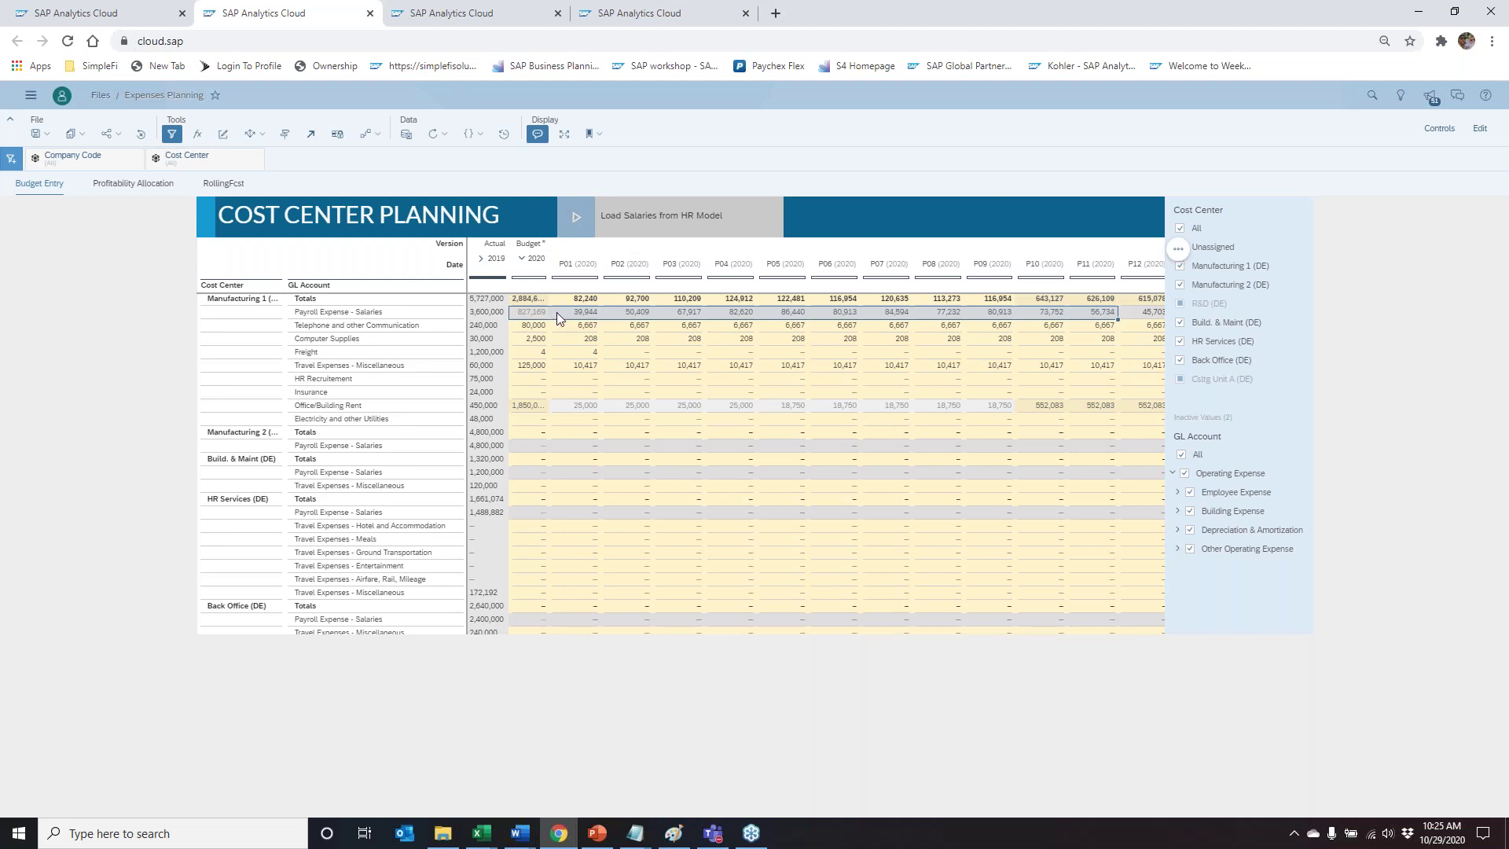
{"action": "left_click", "coordinate": [528, 315]}
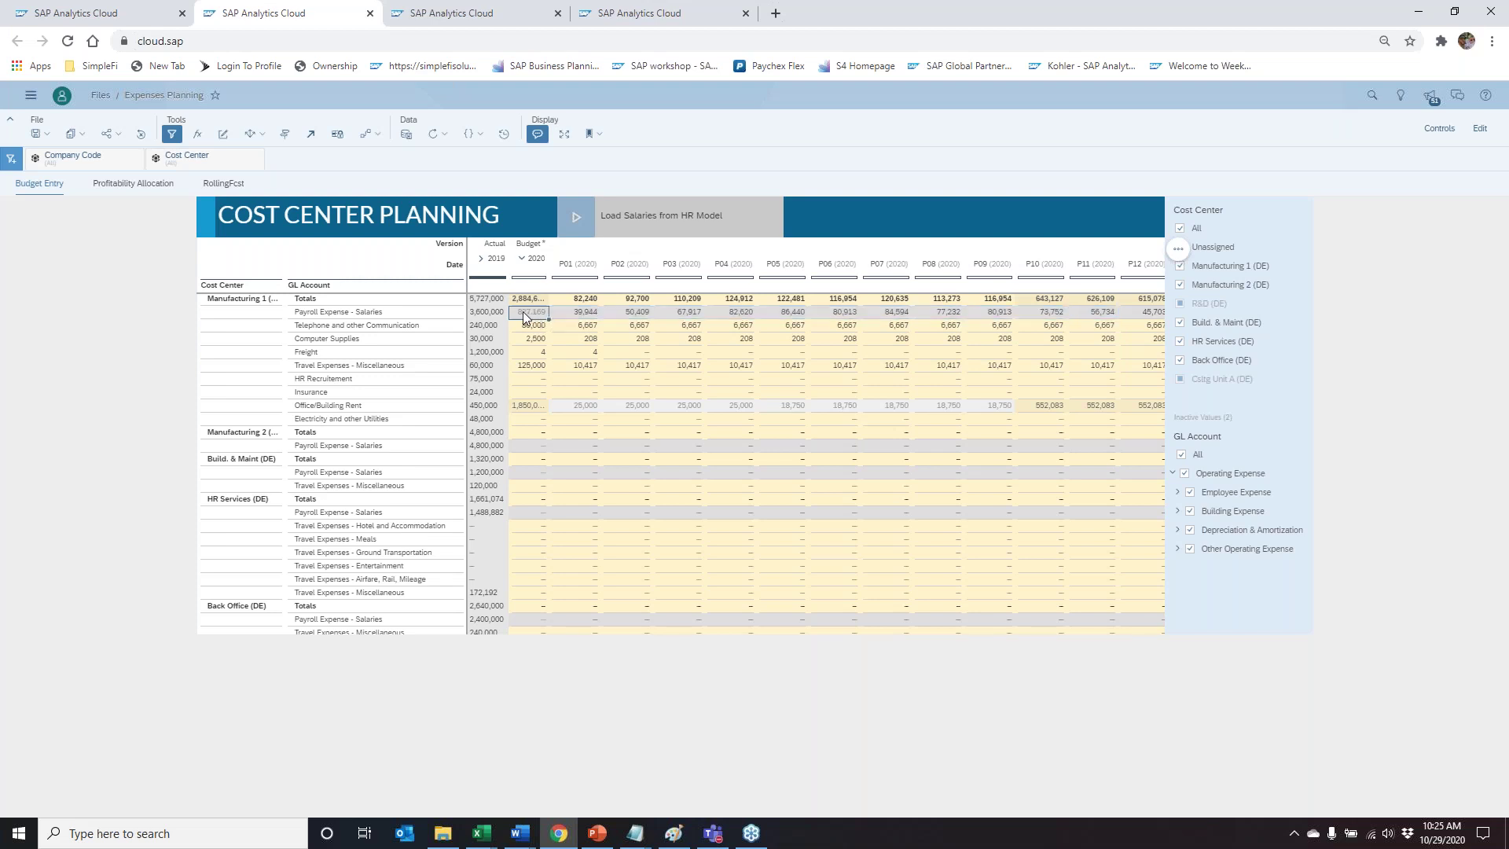
{"action": "left_click_drag", "start_coordinate": [528, 319], "coordinate": [1097, 316]}
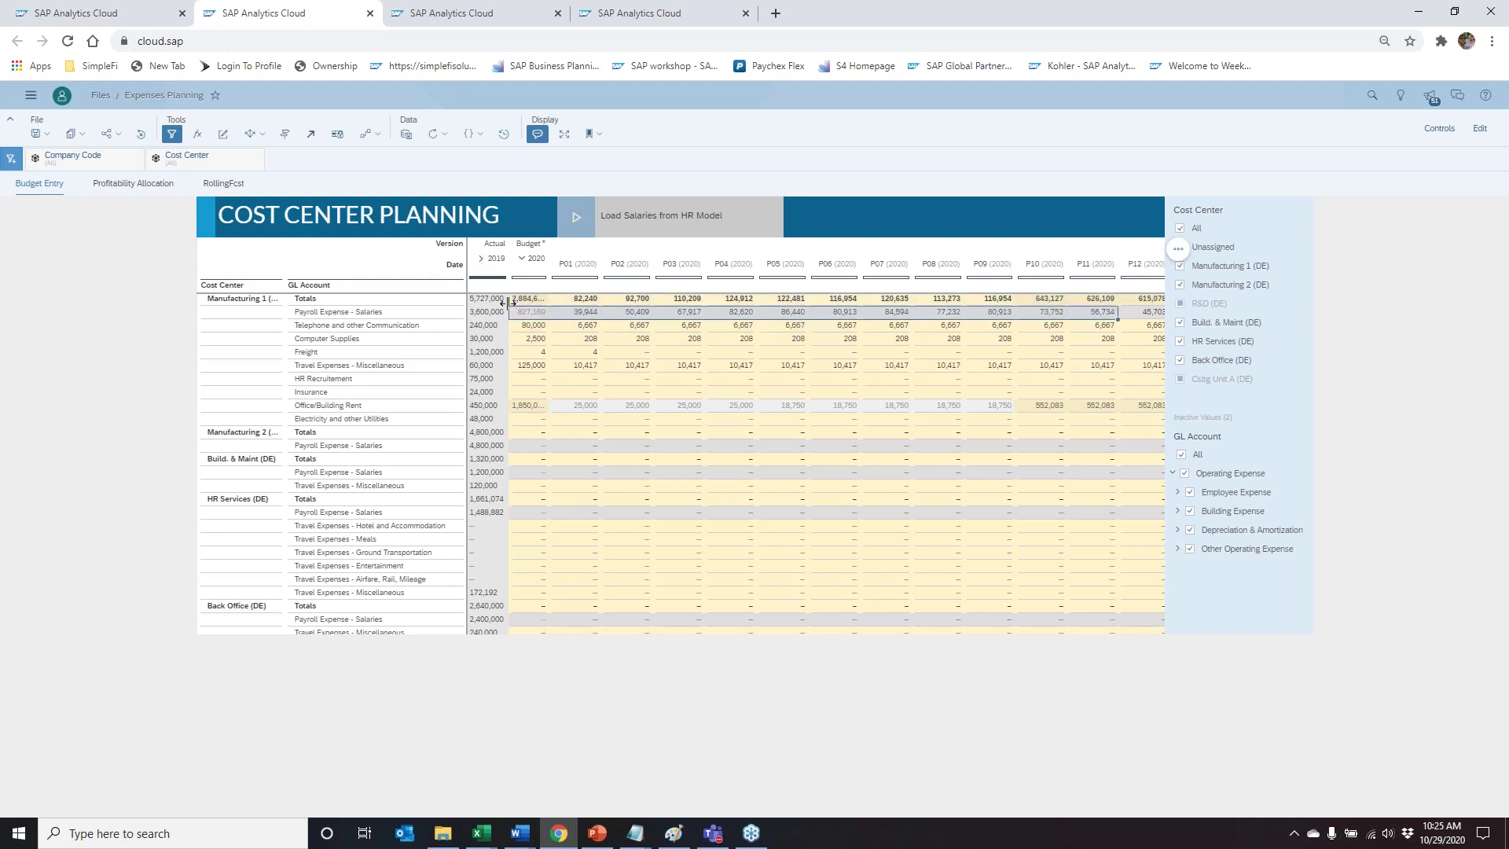
{"action": "left_click", "coordinate": [459, 14]}
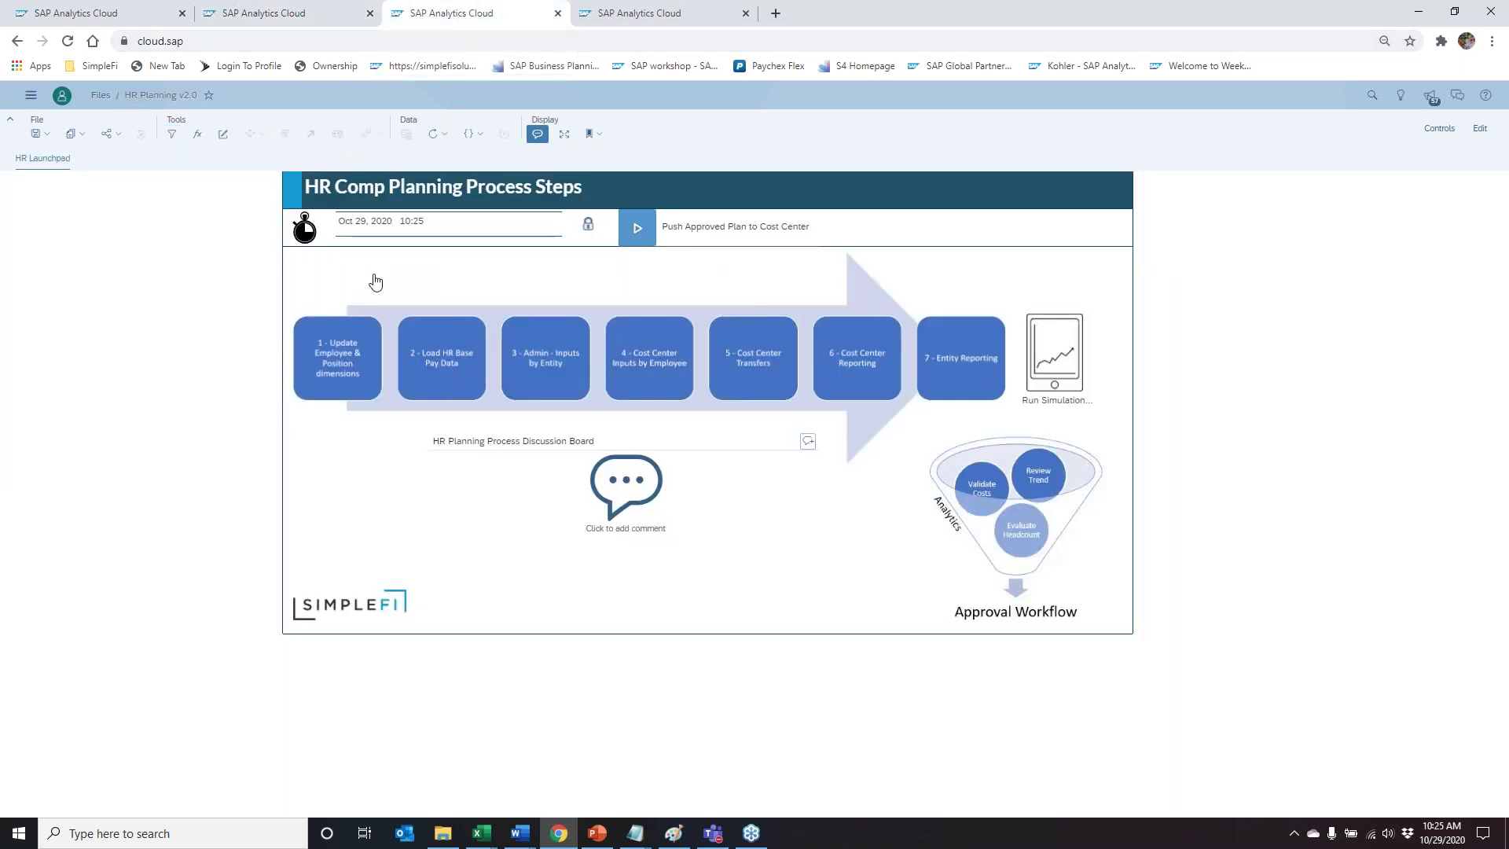
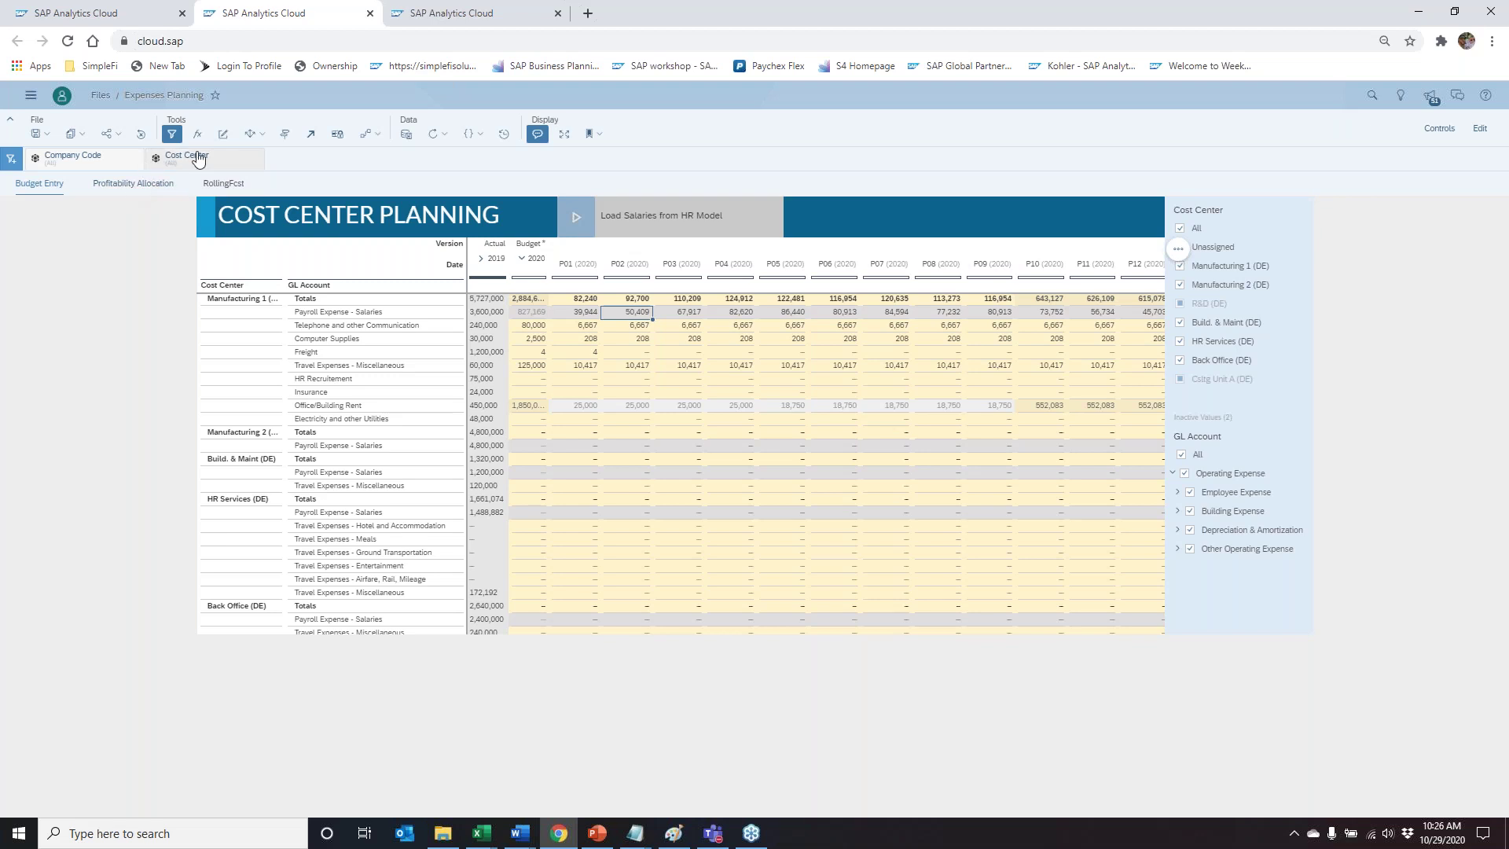
Step: Close the Expenses Planning story and open the P&L Plan page of Financial Statement Planning from the launchpad
{"action": "left_click", "coordinate": [369, 13]}
{"action": "left_click", "coordinate": [128, 23]}
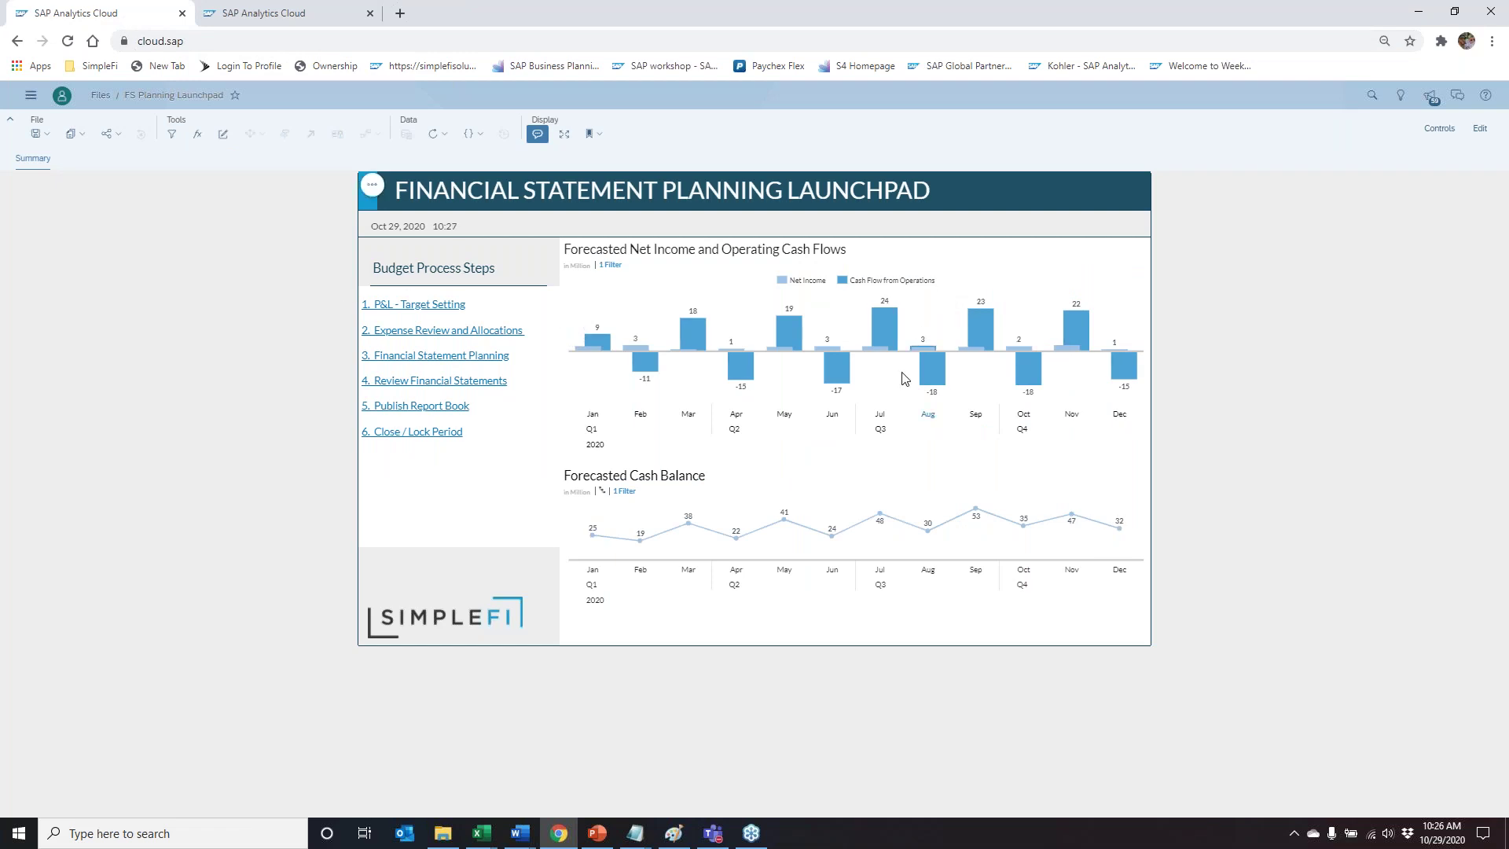
{"action": "left_click", "coordinate": [480, 360]}
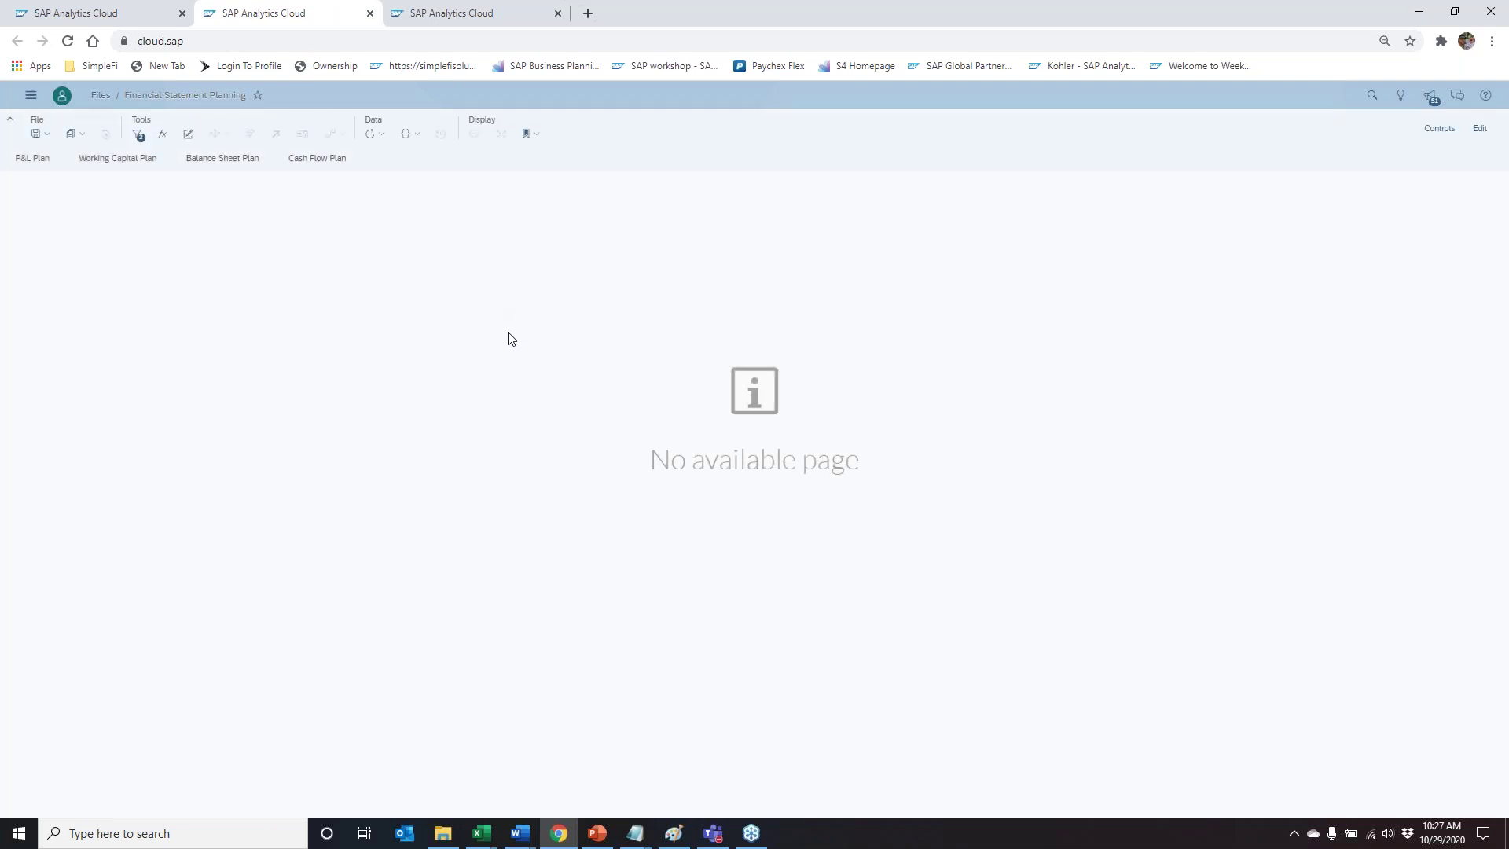
{"action": "left_click", "coordinate": [33, 161]}
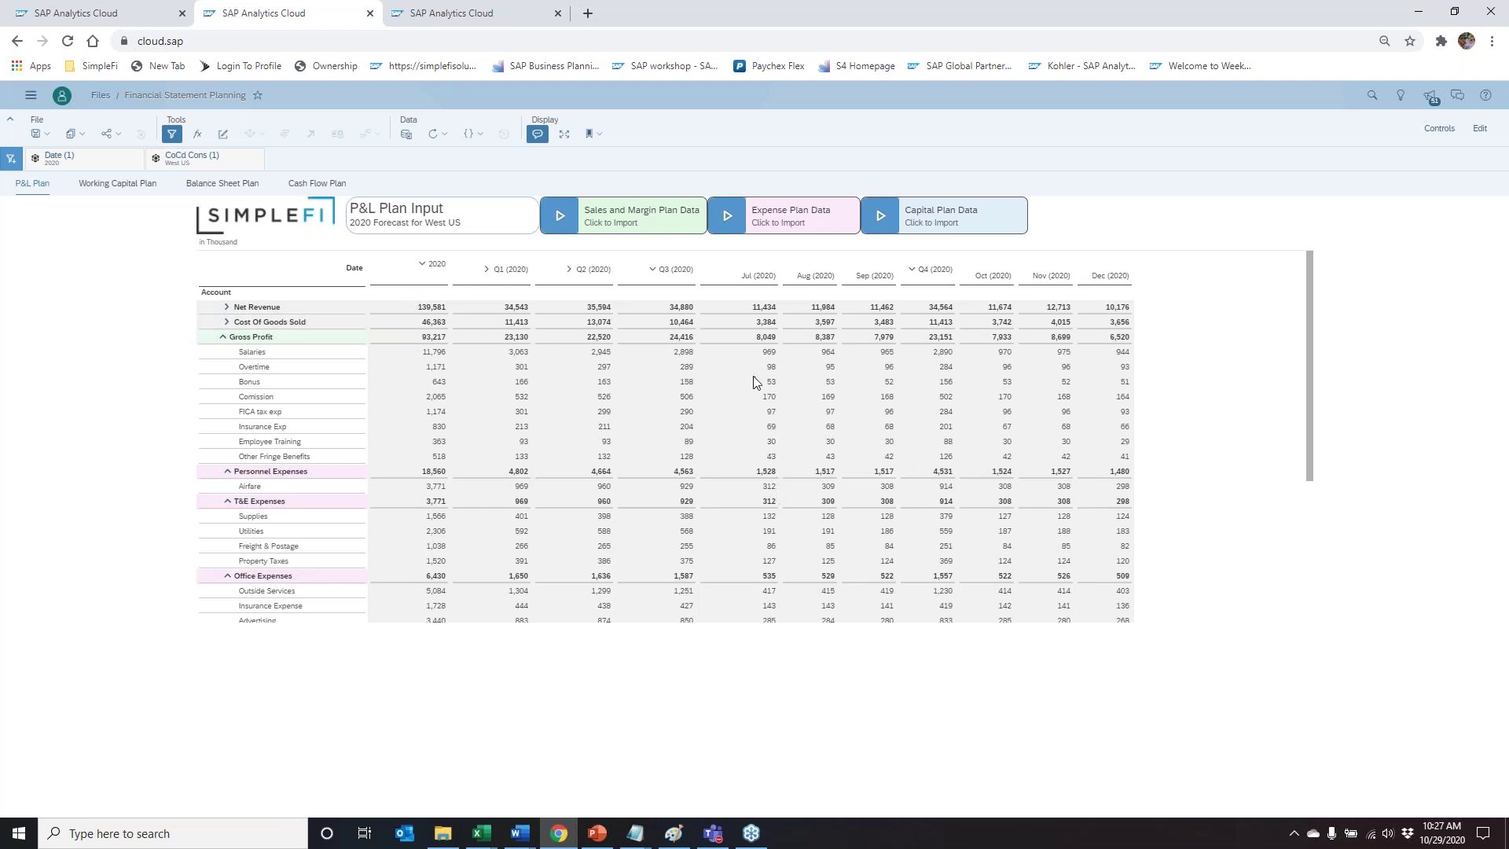
Step: Expand Net Revenue in the P&L plan and examine the July and August sales revenue, rebates and discounts
{"action": "left_click_drag", "start_coordinate": [766, 411], "coordinate": [755, 426]}
{"action": "left_click_drag", "start_coordinate": [755, 426], "coordinate": [757, 424]}
{"action": "left_click", "coordinate": [227, 315]}
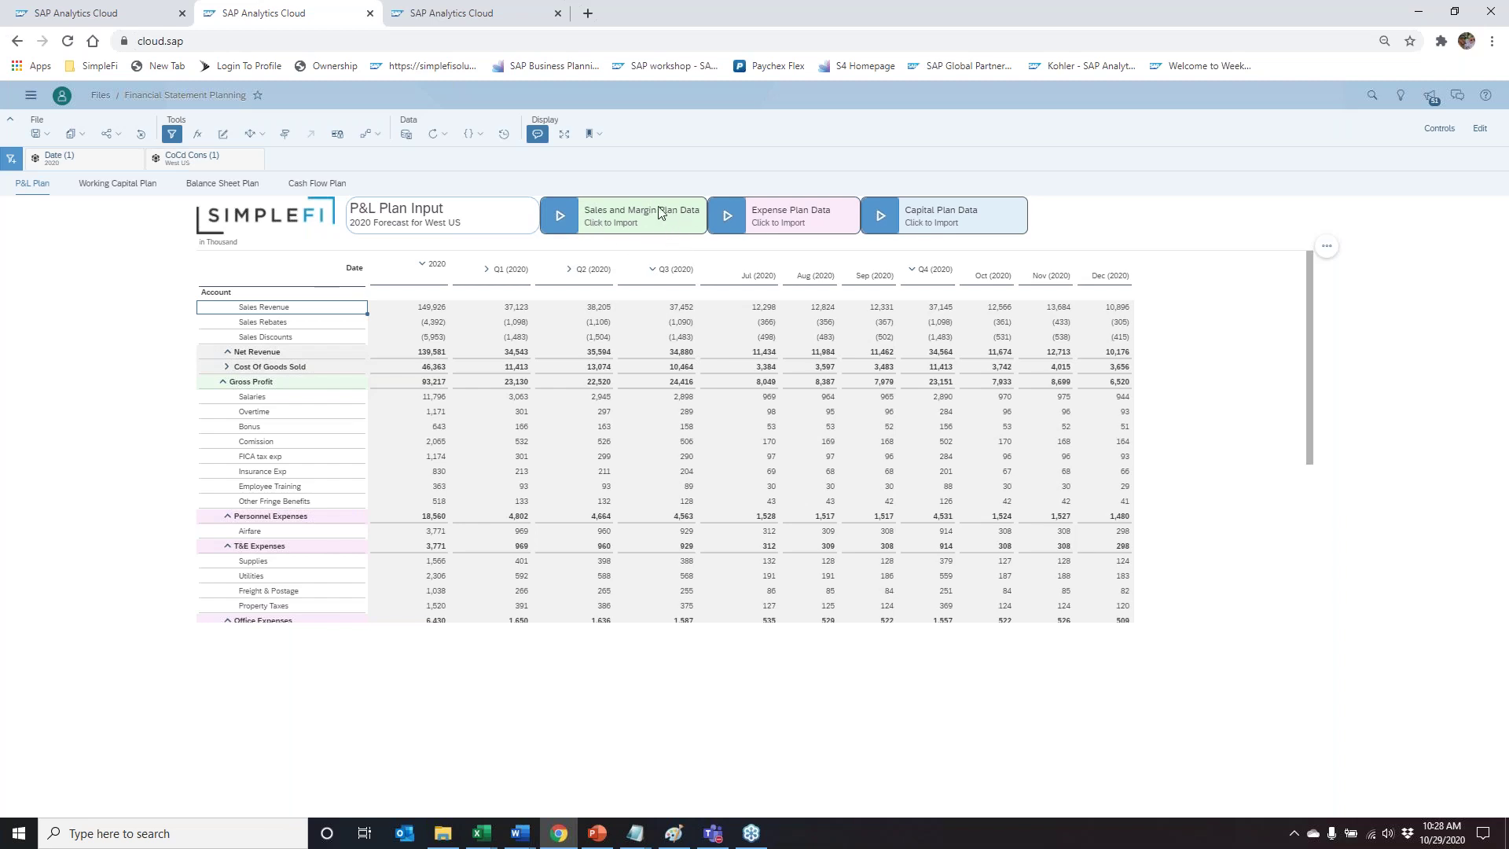
{"action": "left_click", "coordinate": [821, 311]}
{"action": "left_click_drag", "start_coordinate": [752, 314], "coordinate": [811, 346]}
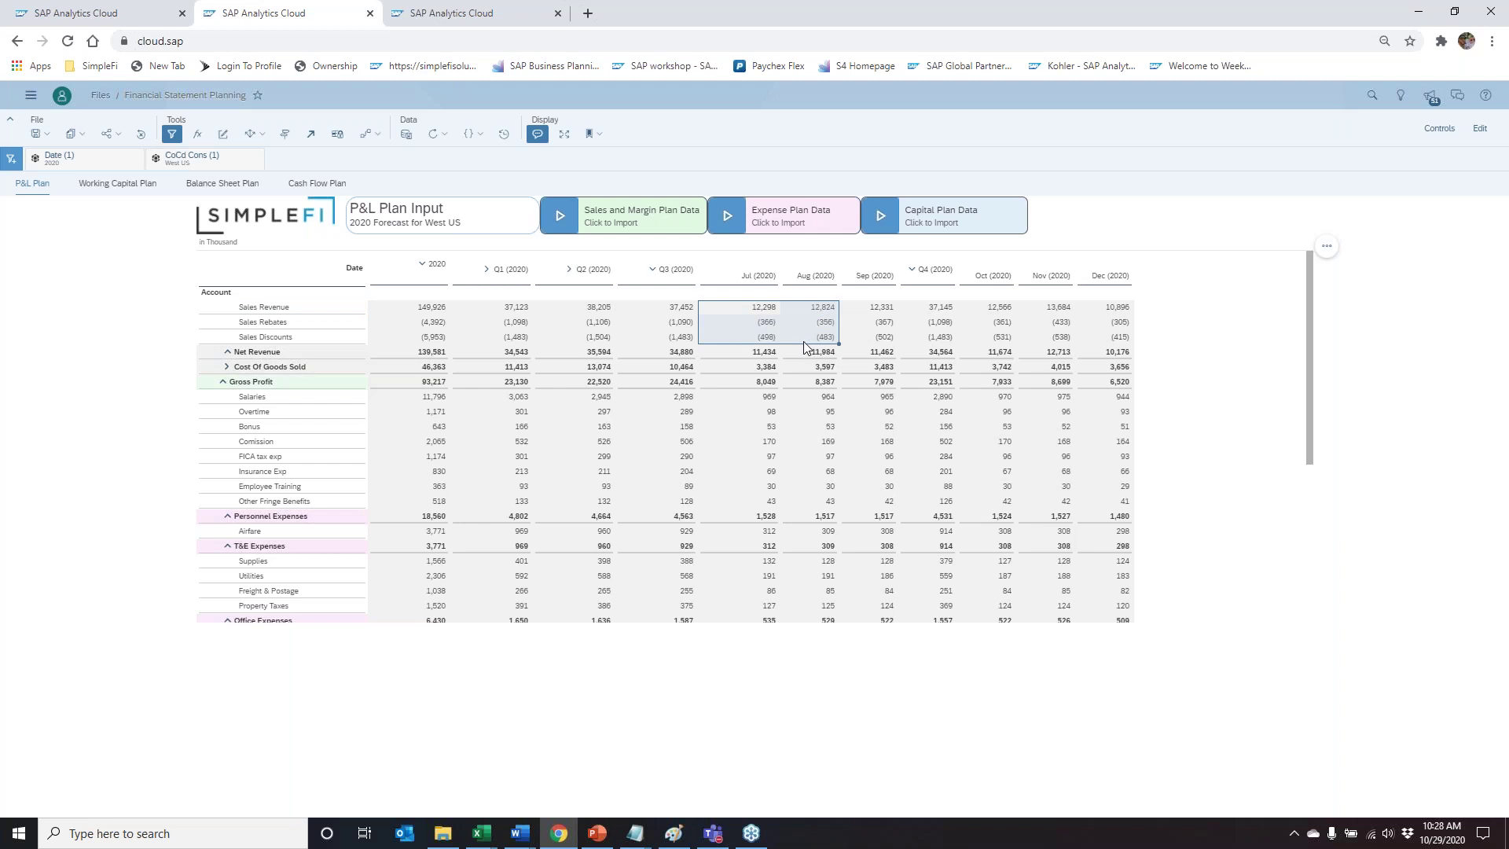
{"action": "left_click", "coordinate": [595, 338]}
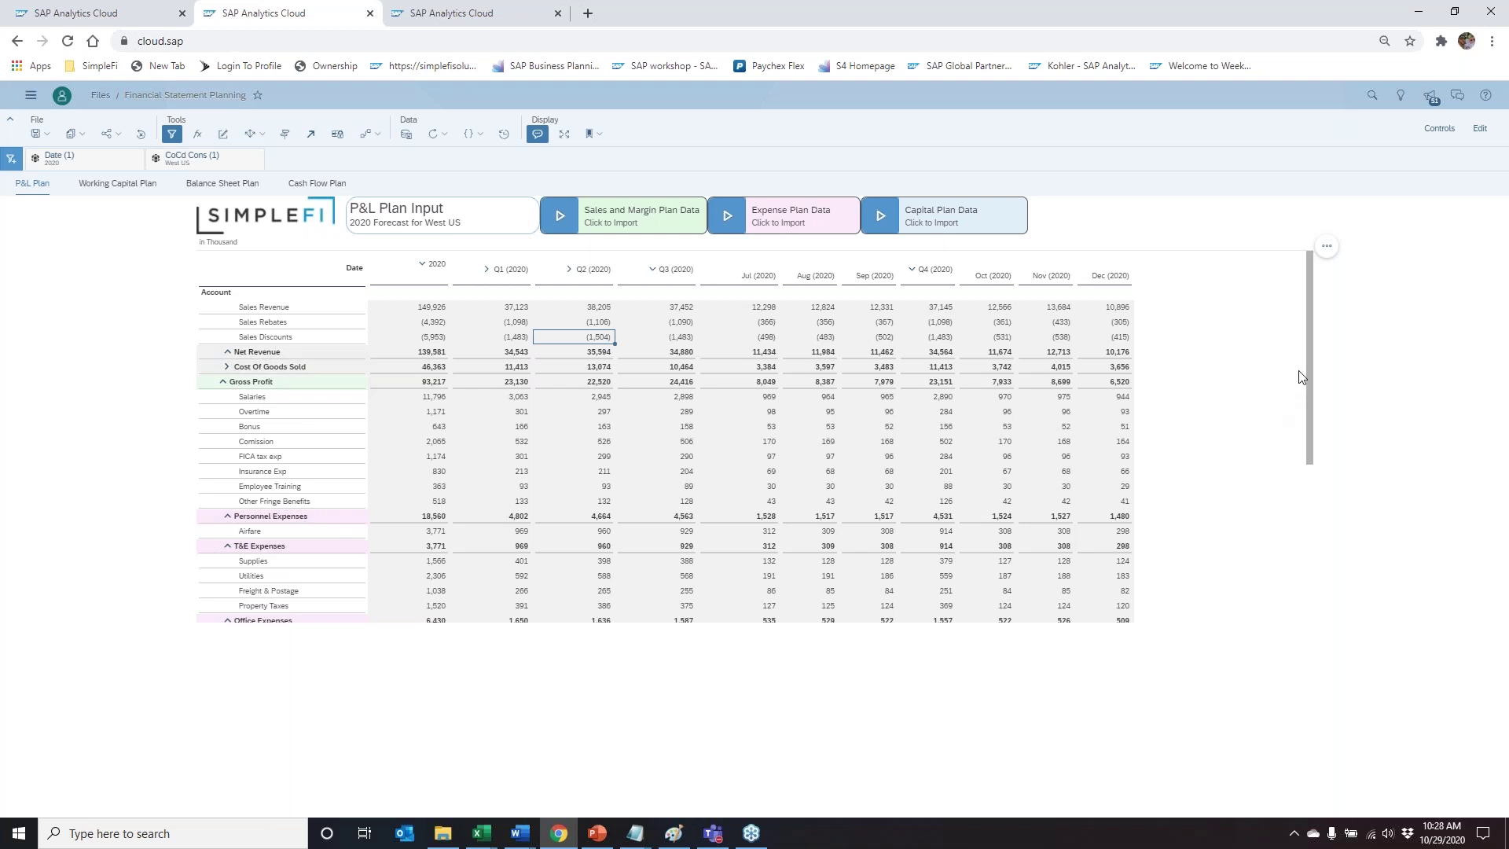
Step: Compare the P&L plan's 2020 Depreciation (New Assets) with the total planned depreciation in the CapEx Planning story
{"action": "left_click_drag", "start_coordinate": [1311, 360], "coordinate": [1289, 534]}
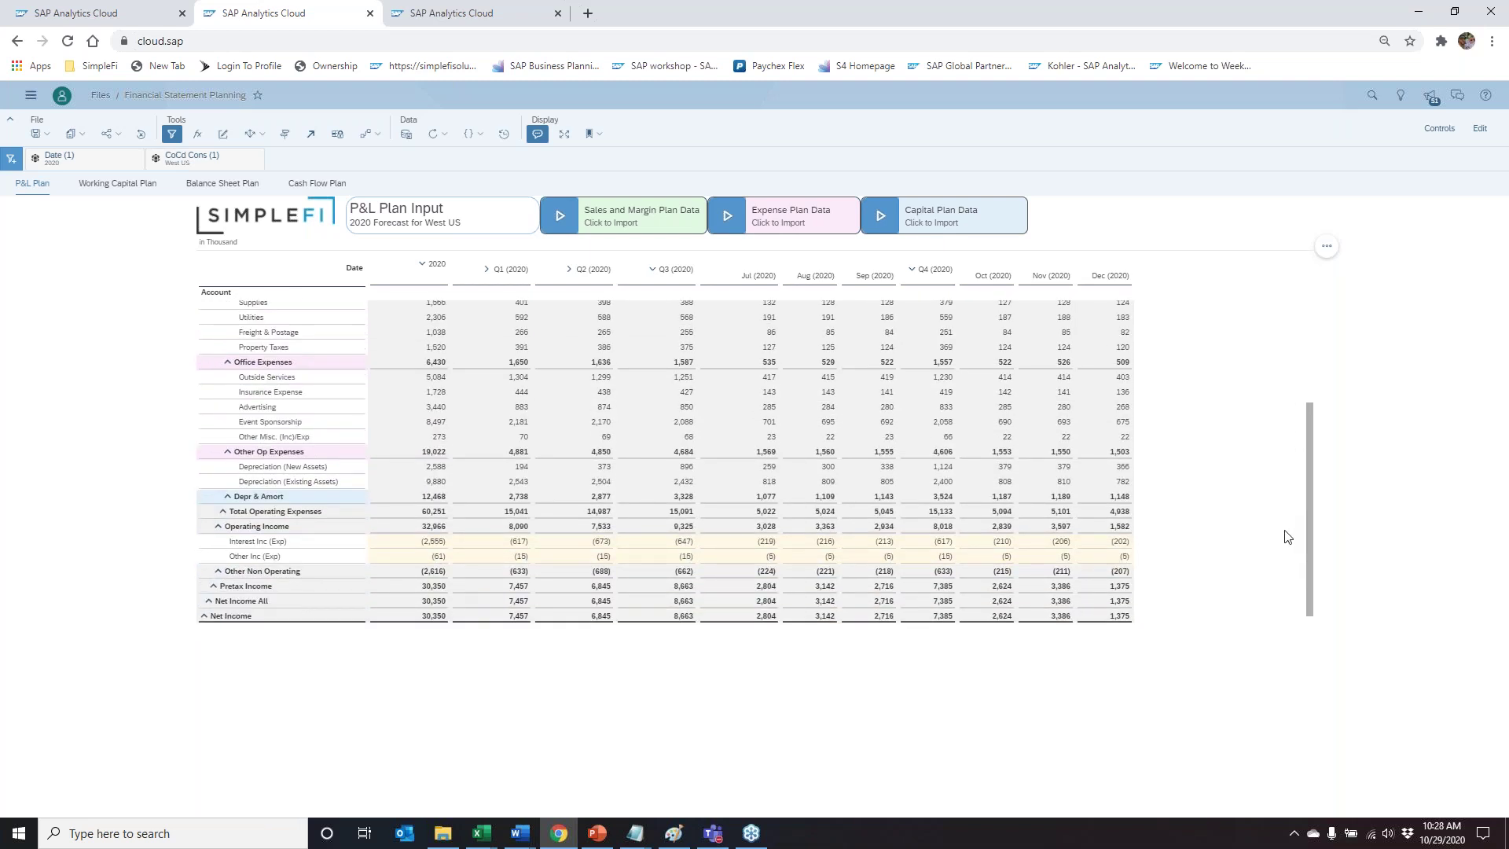
{"action": "left_click", "coordinate": [437, 470]}
{"action": "left_click", "coordinate": [317, 480]}
{"action": "left_click", "coordinate": [435, 470]}
{"action": "left_click", "coordinate": [475, 15]}
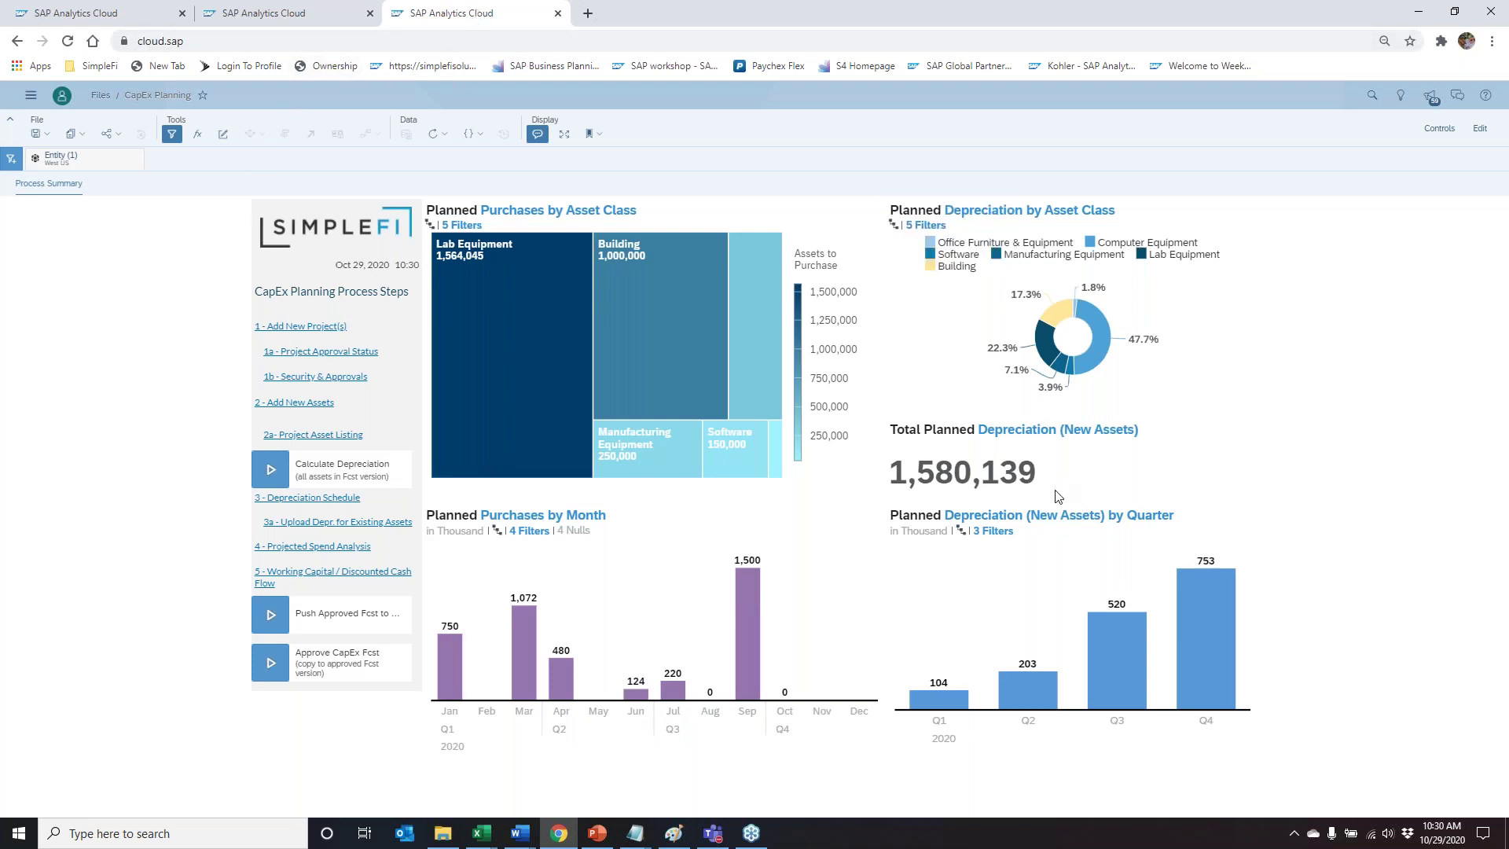
{"action": "mouse_move", "coordinate": [564, 414]}
Step: Return to Financial Statement Planning, import the Capital Plan Data into the Forecast version and check the 2020 Depreciation (New Assets)
{"action": "left_click", "coordinate": [289, 17]}
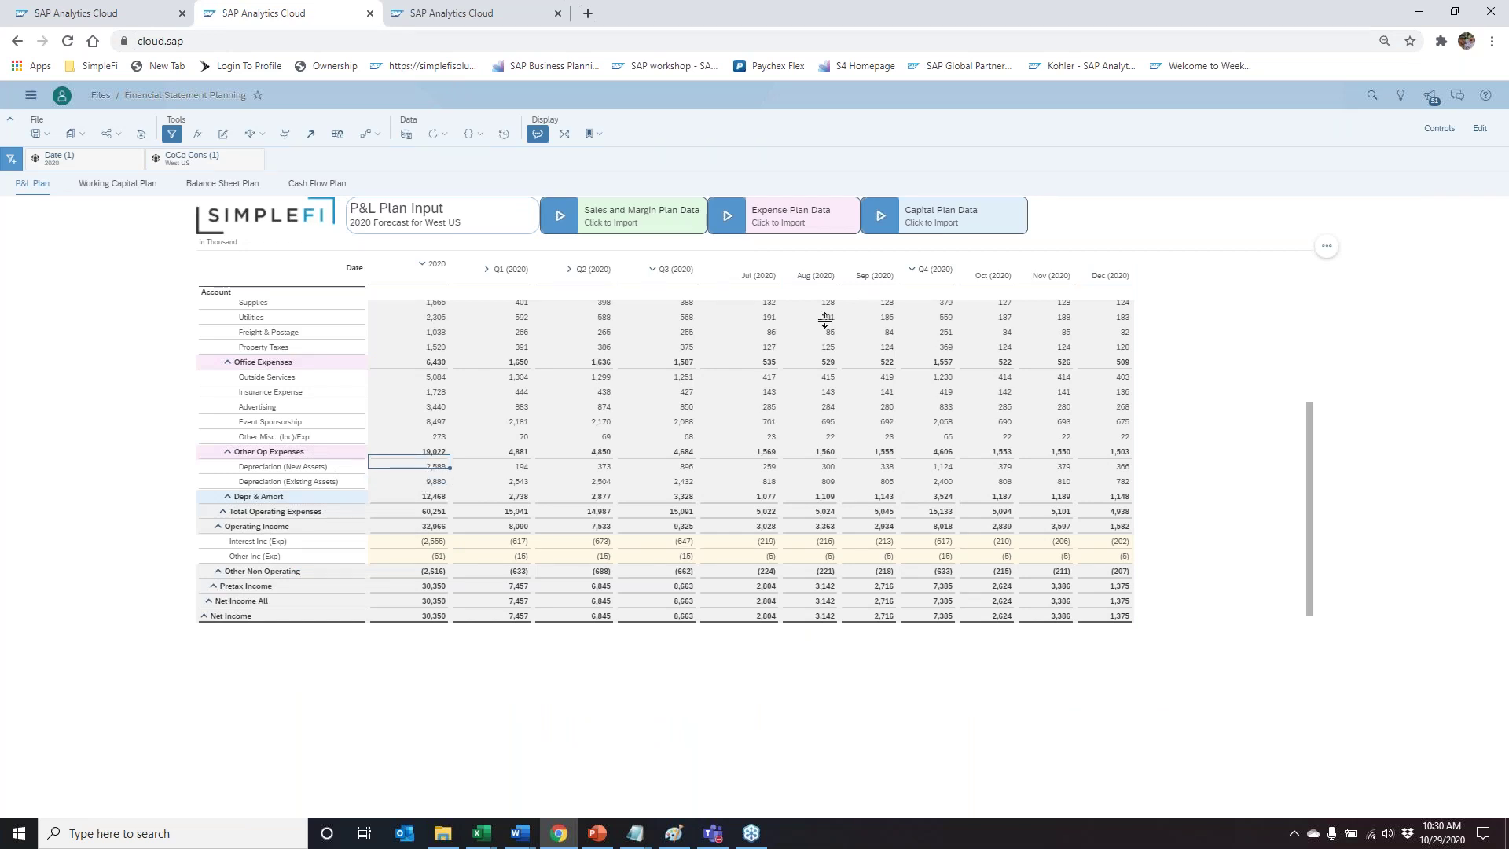
{"action": "left_click", "coordinate": [886, 223]}
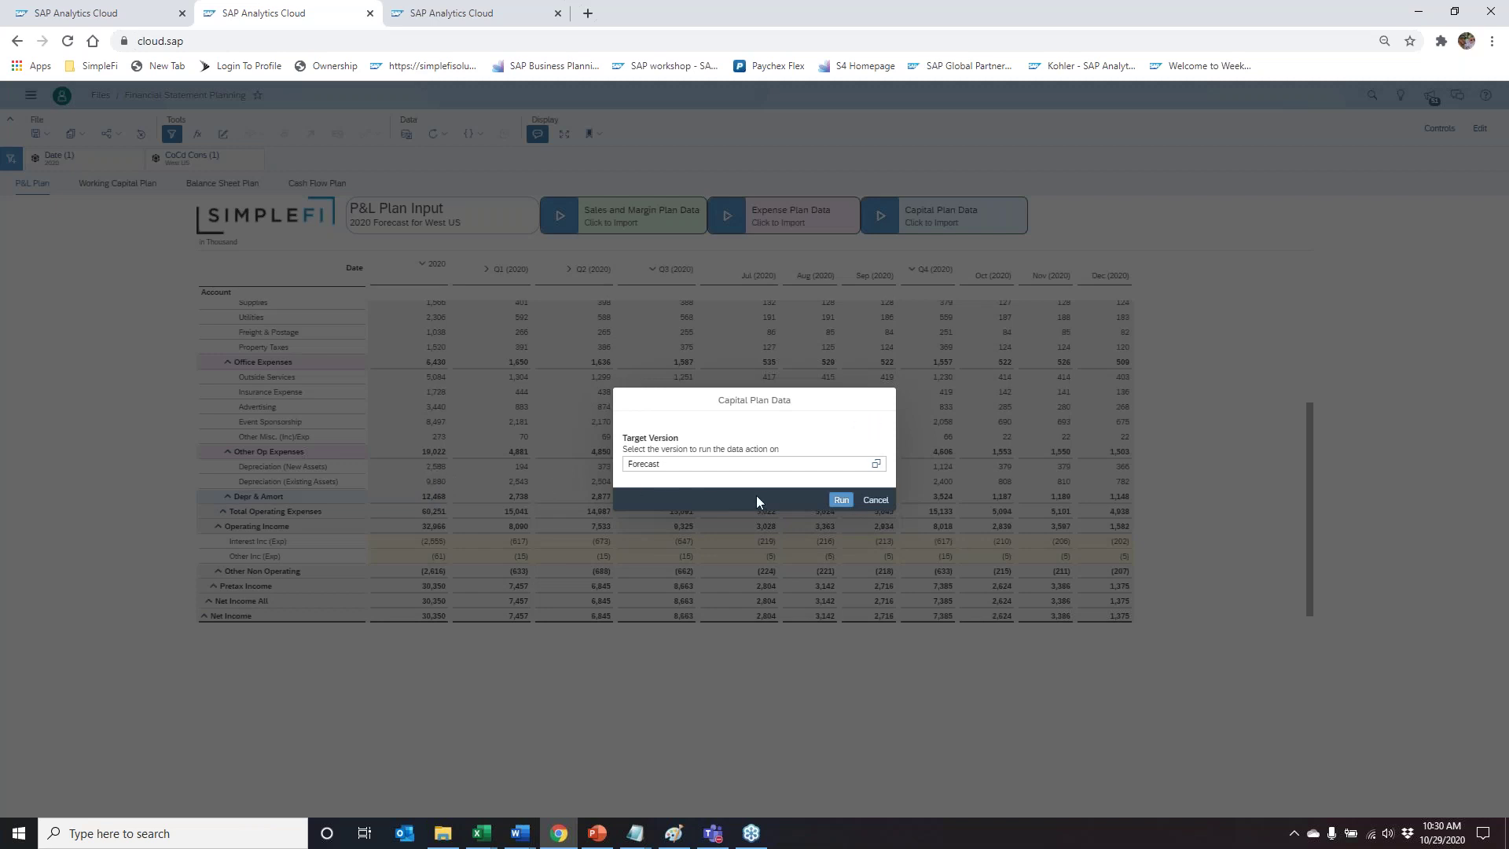
{"action": "left_click", "coordinate": [841, 503]}
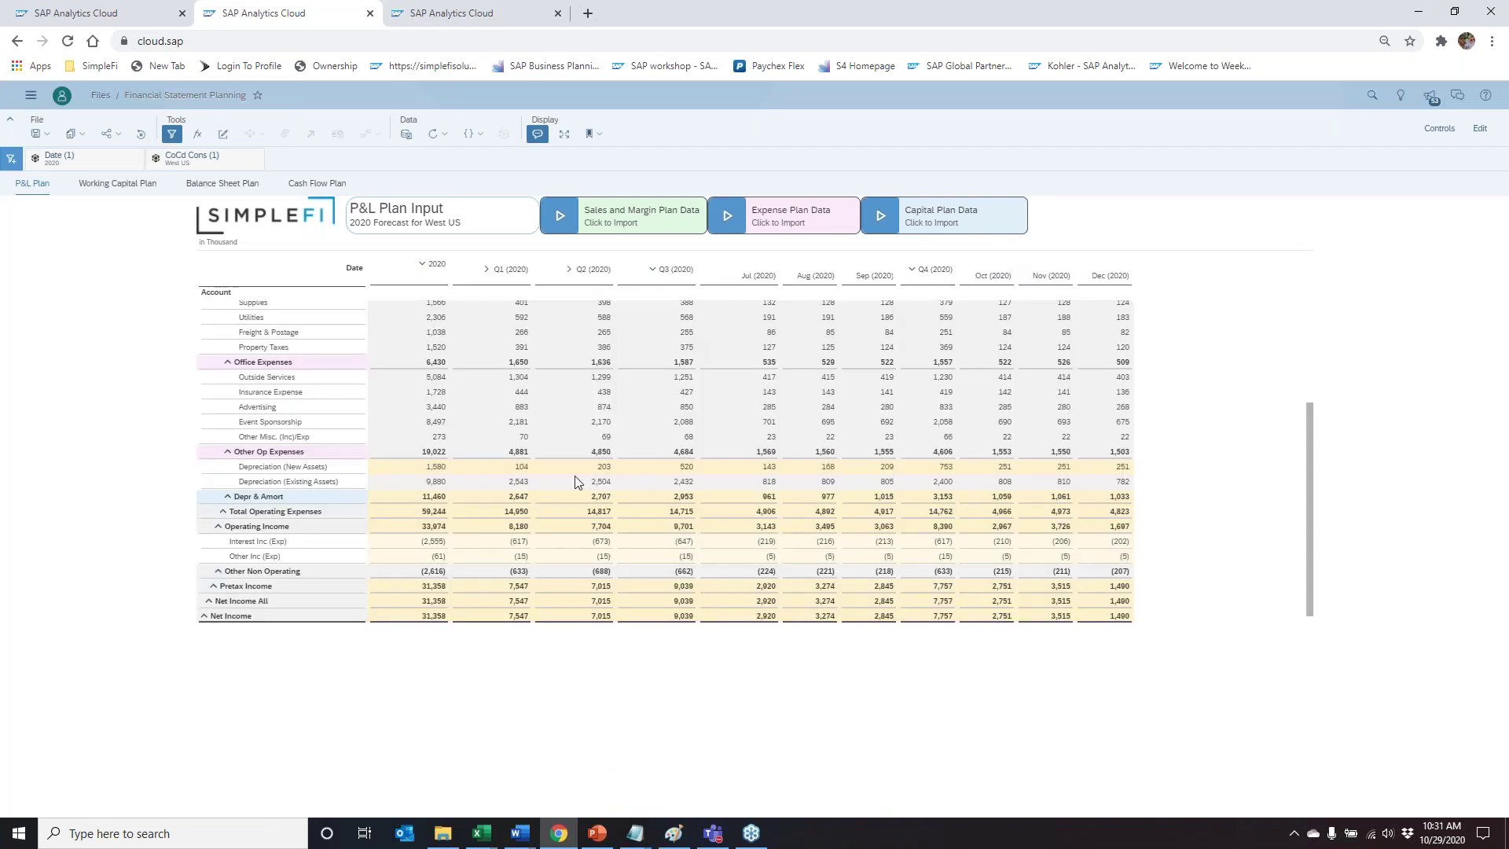
{"action": "left_click", "coordinate": [437, 466]}
Step: Examine the Interest Inc (Exp) row of the P&L plan for Q3 and December 2020
{"action": "left_click", "coordinate": [669, 543]}
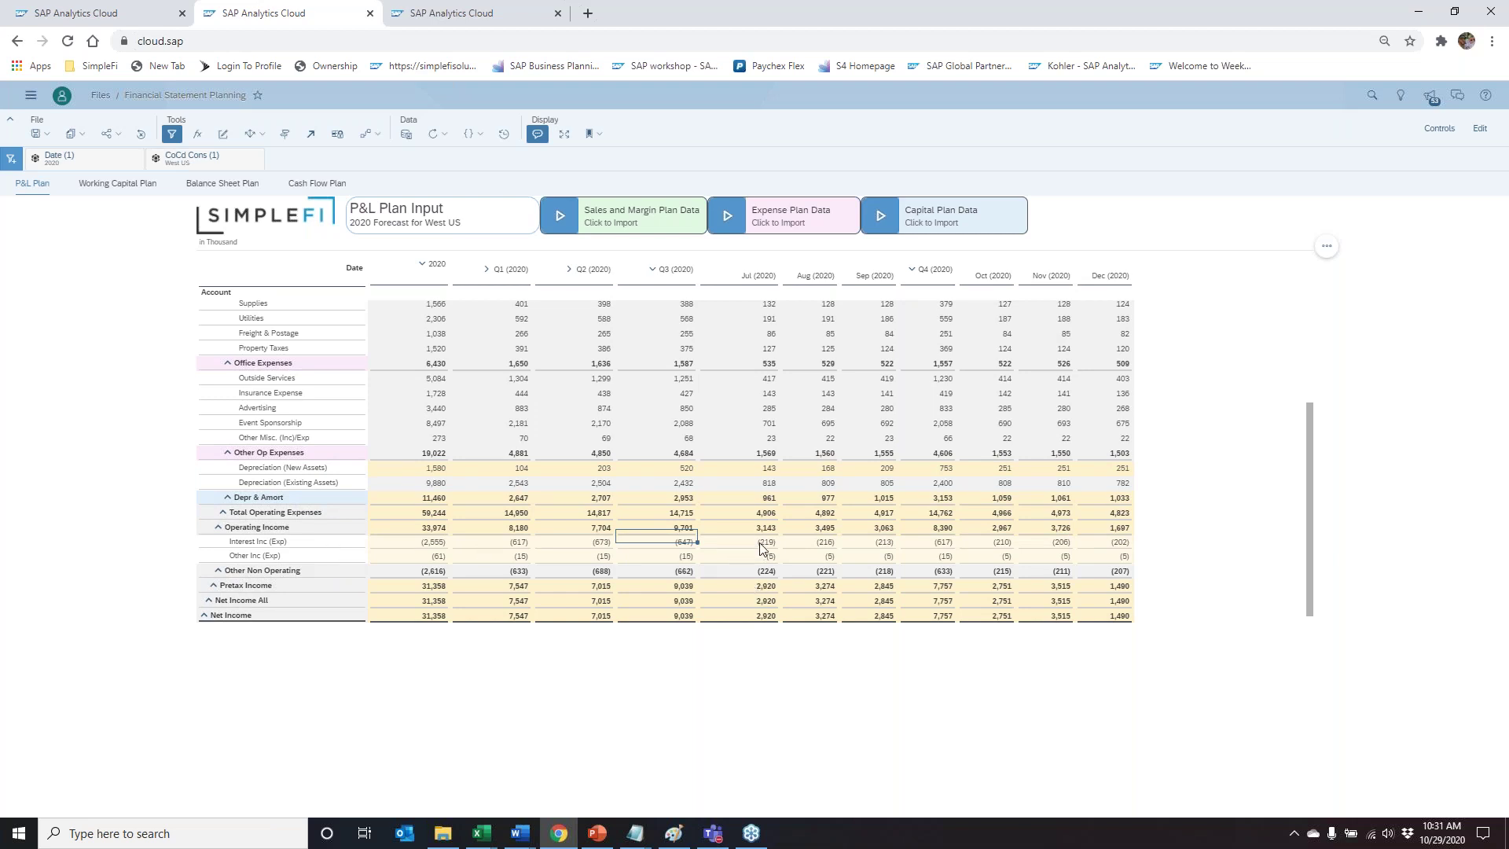
{"action": "left_click", "coordinate": [1103, 547]}
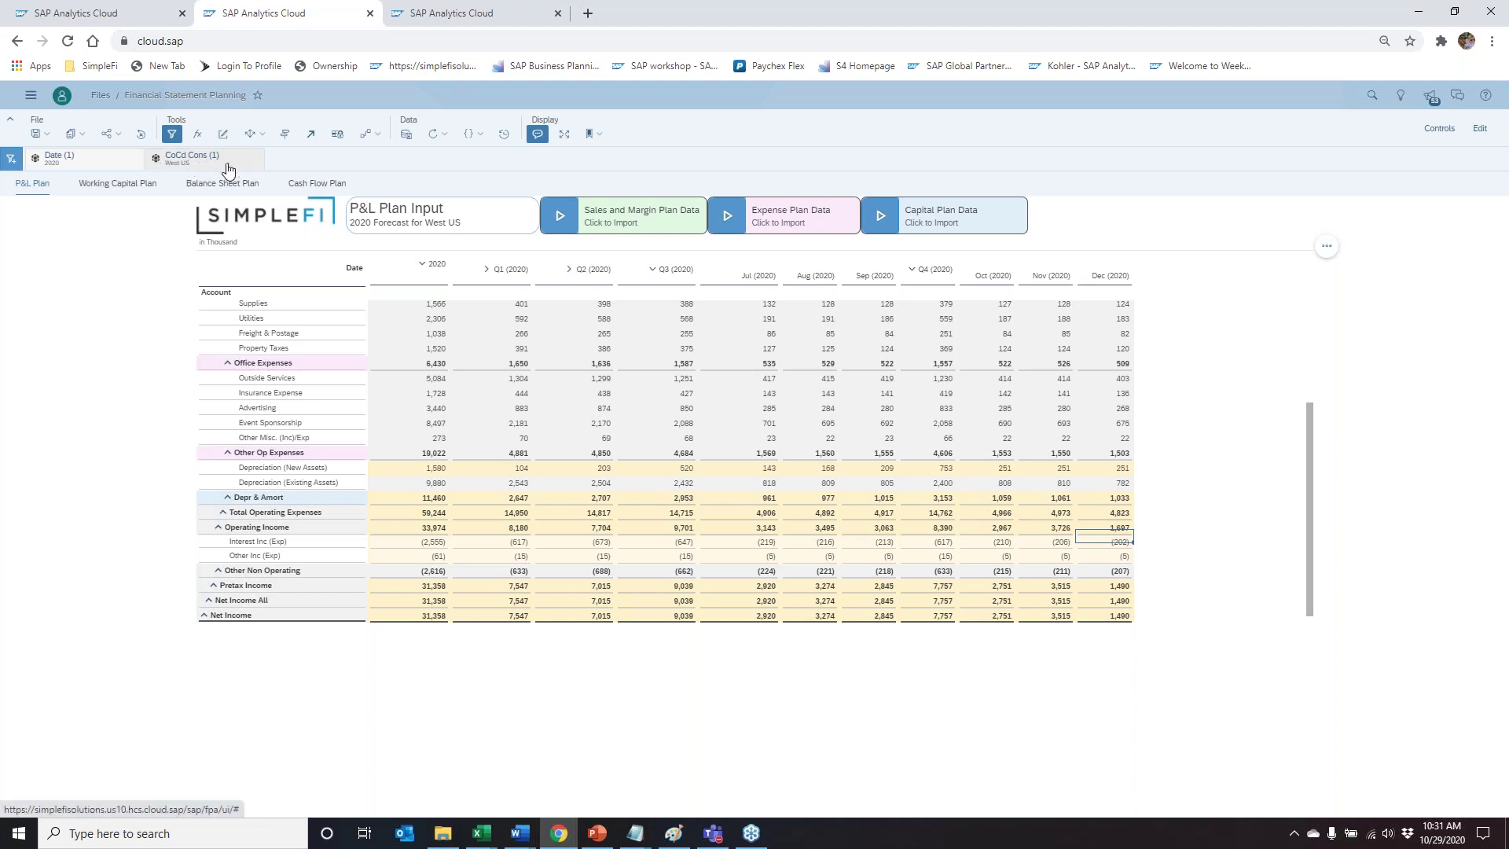
{"action": "left_click", "coordinate": [144, 397]}
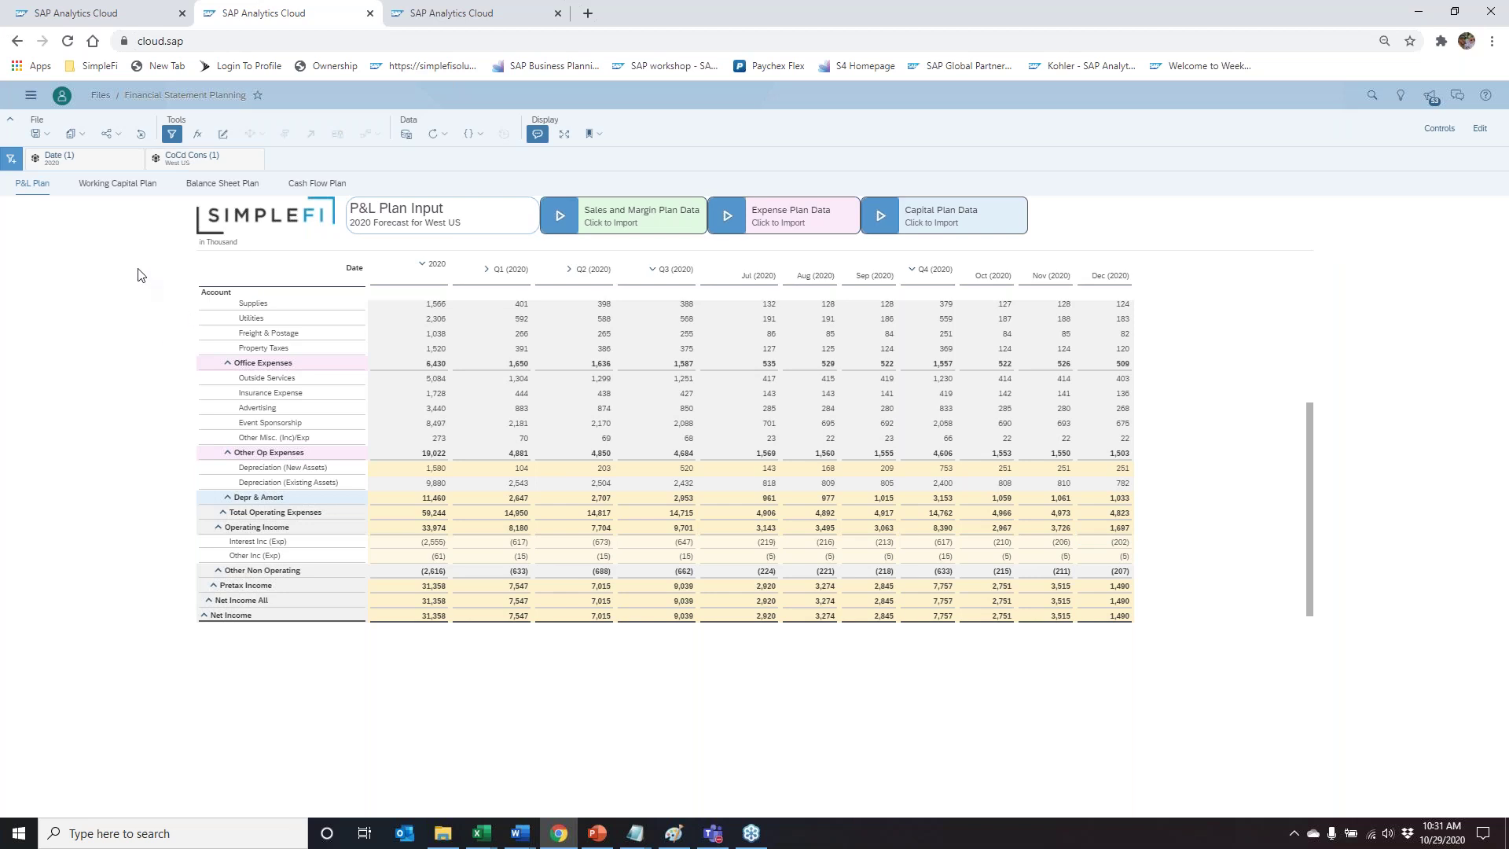
Step: Open the Working Capital Plan page and review its P&L figures and the days sales, inventory and payables drivers
{"action": "left_click", "coordinate": [120, 188]}
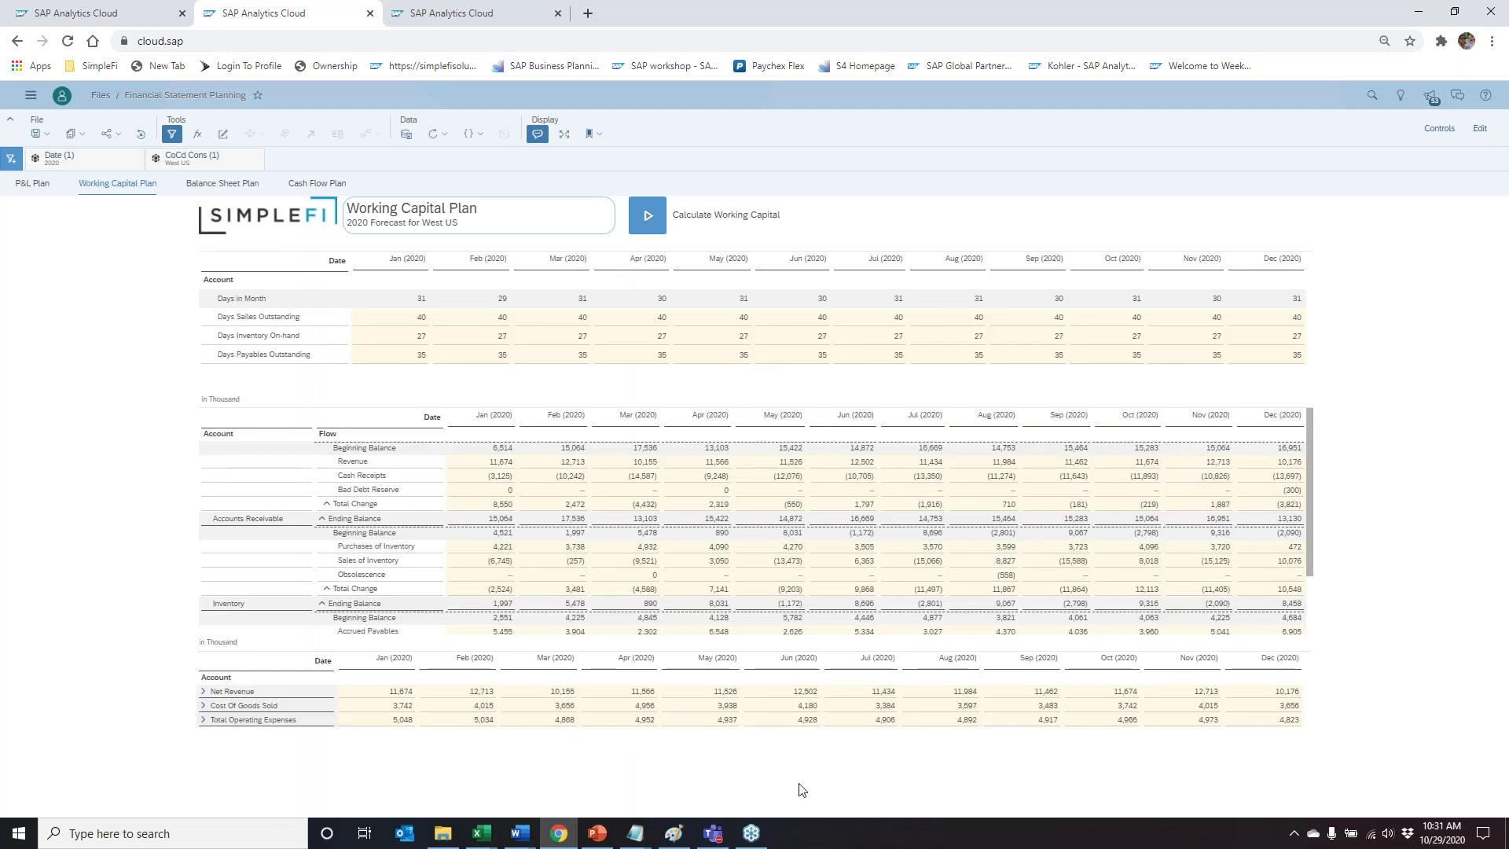
{"action": "left_click", "coordinate": [266, 706]}
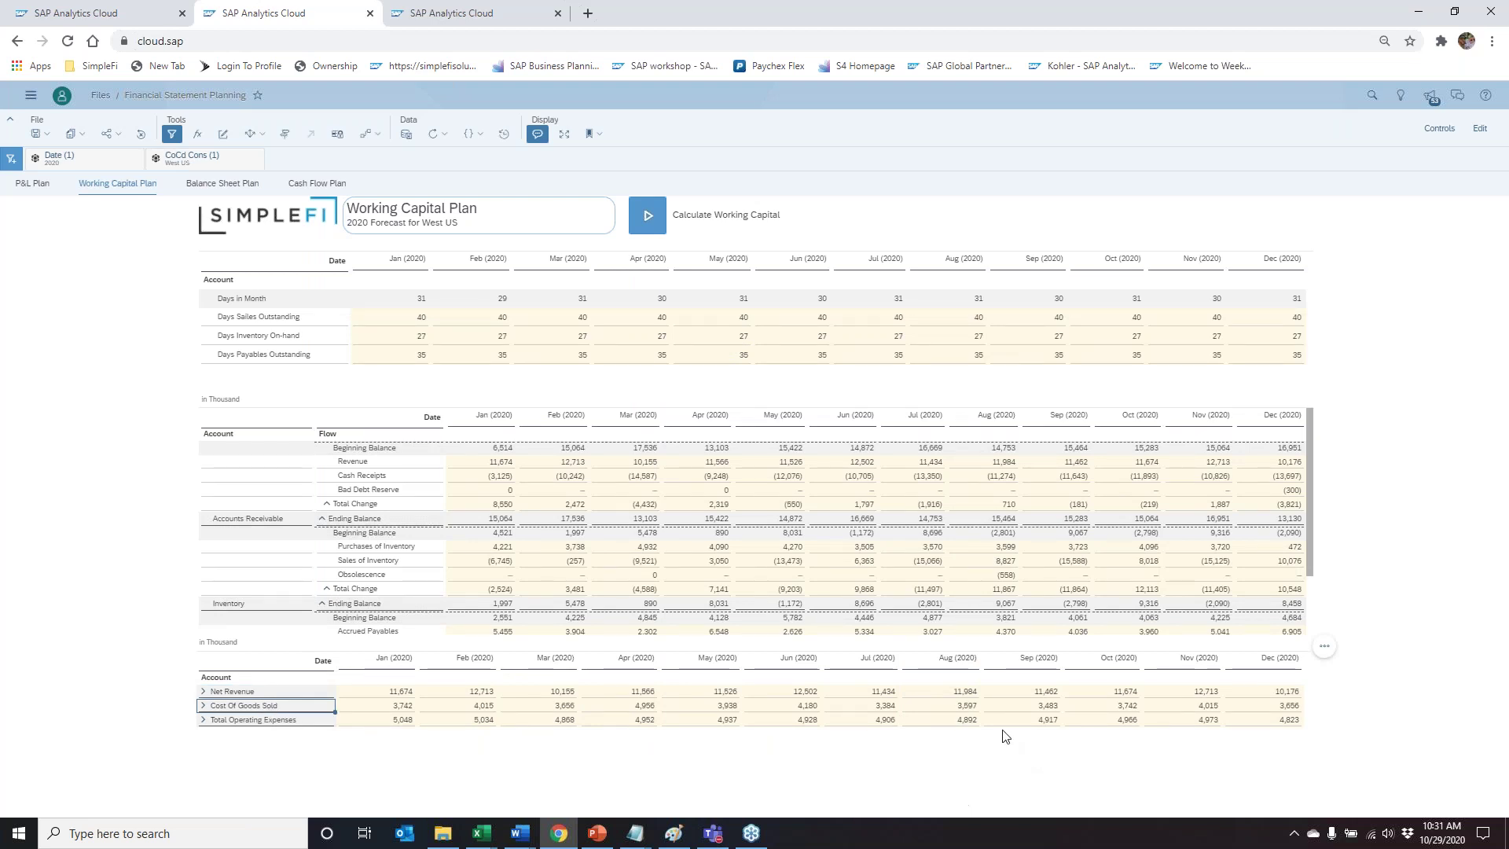
{"action": "left_click", "coordinate": [971, 693]}
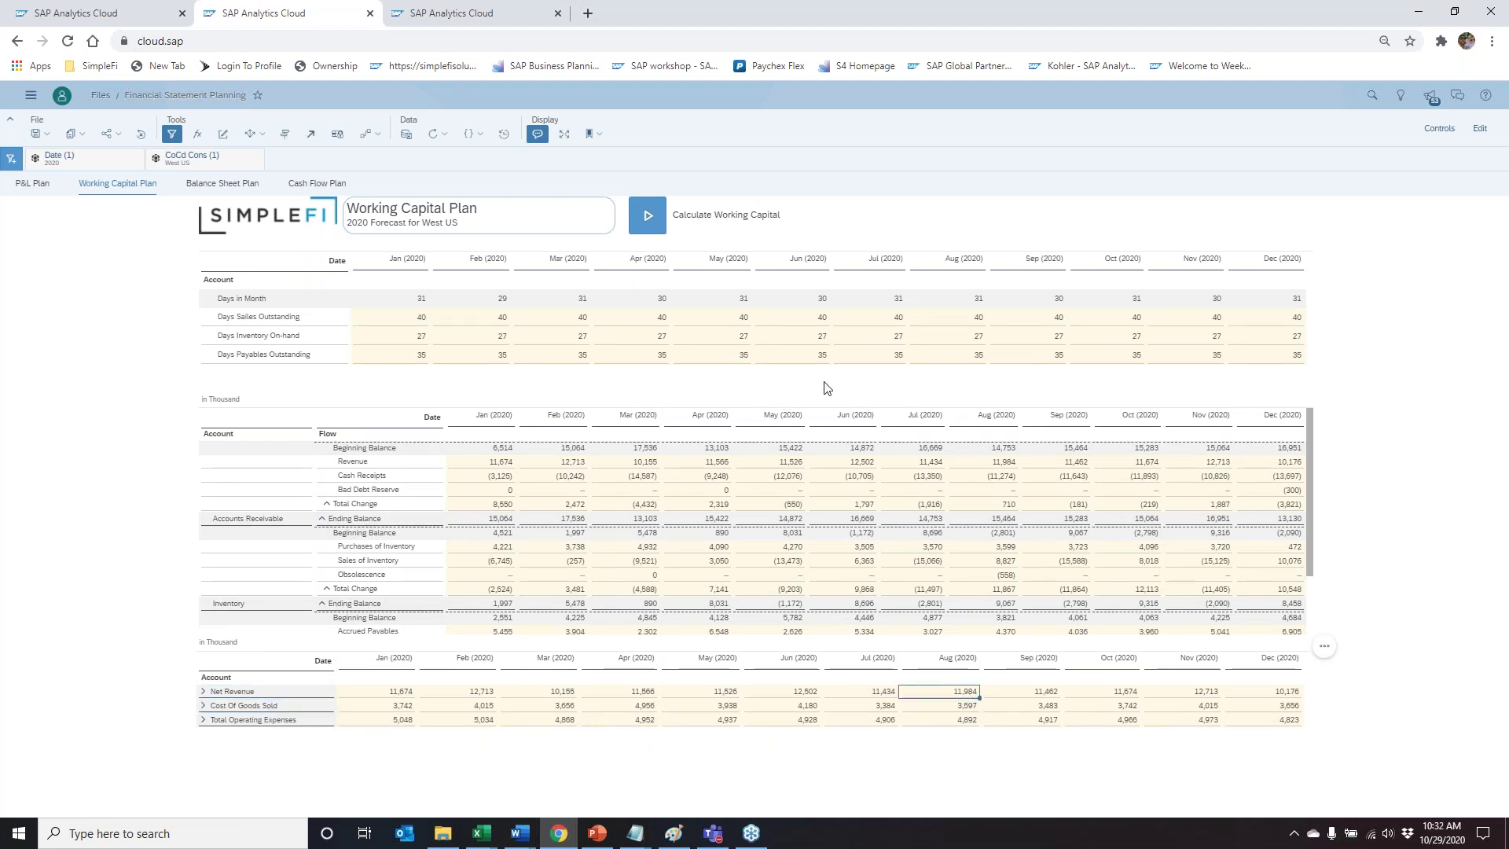
{"action": "left_click", "coordinate": [734, 300]}
{"action": "left_click", "coordinate": [804, 305]}
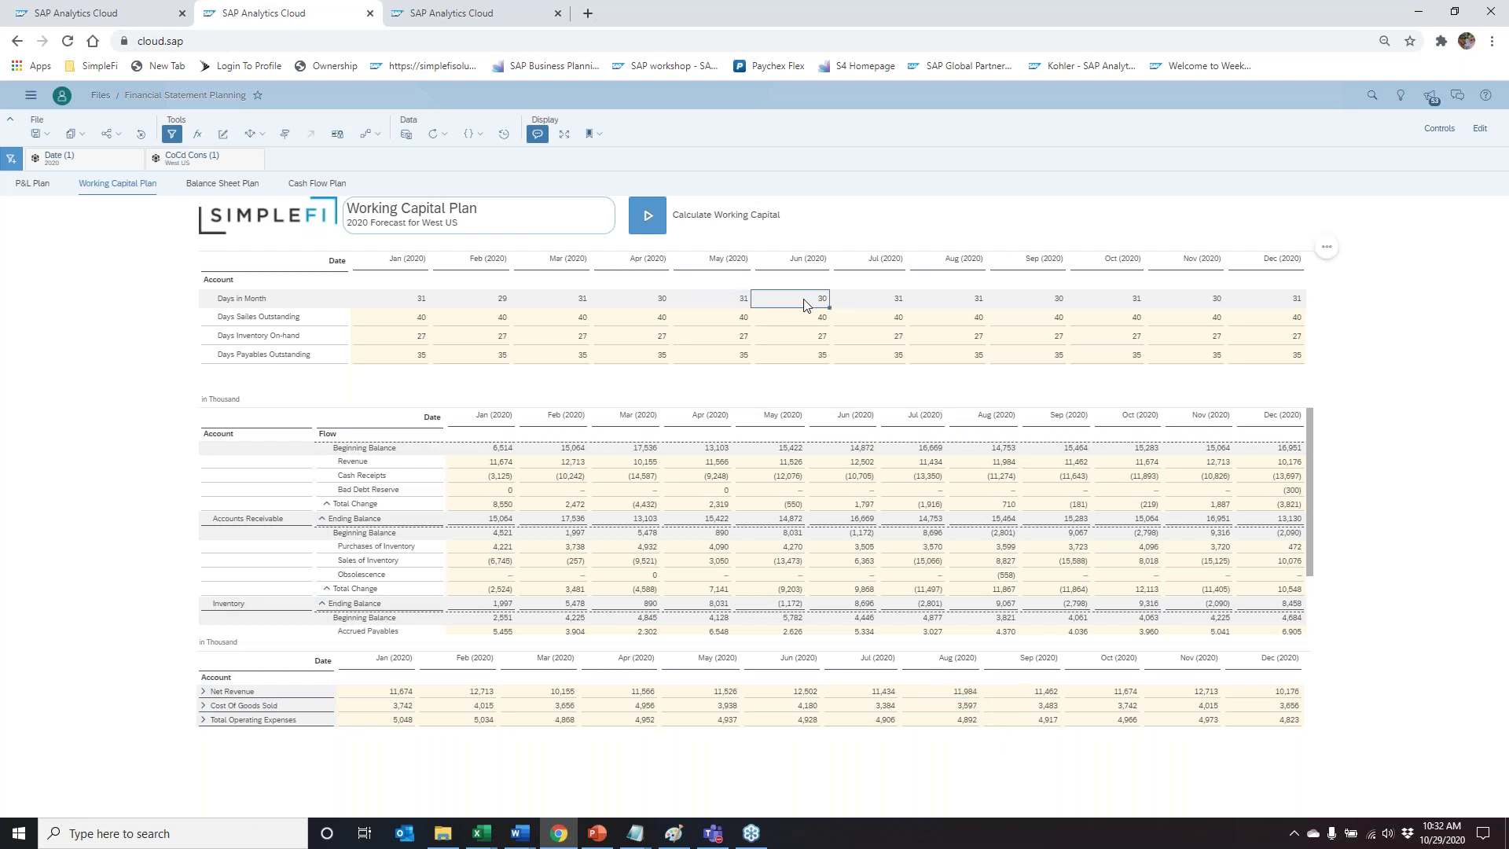
{"action": "left_click_drag", "start_coordinate": [737, 319], "coordinate": [728, 360]}
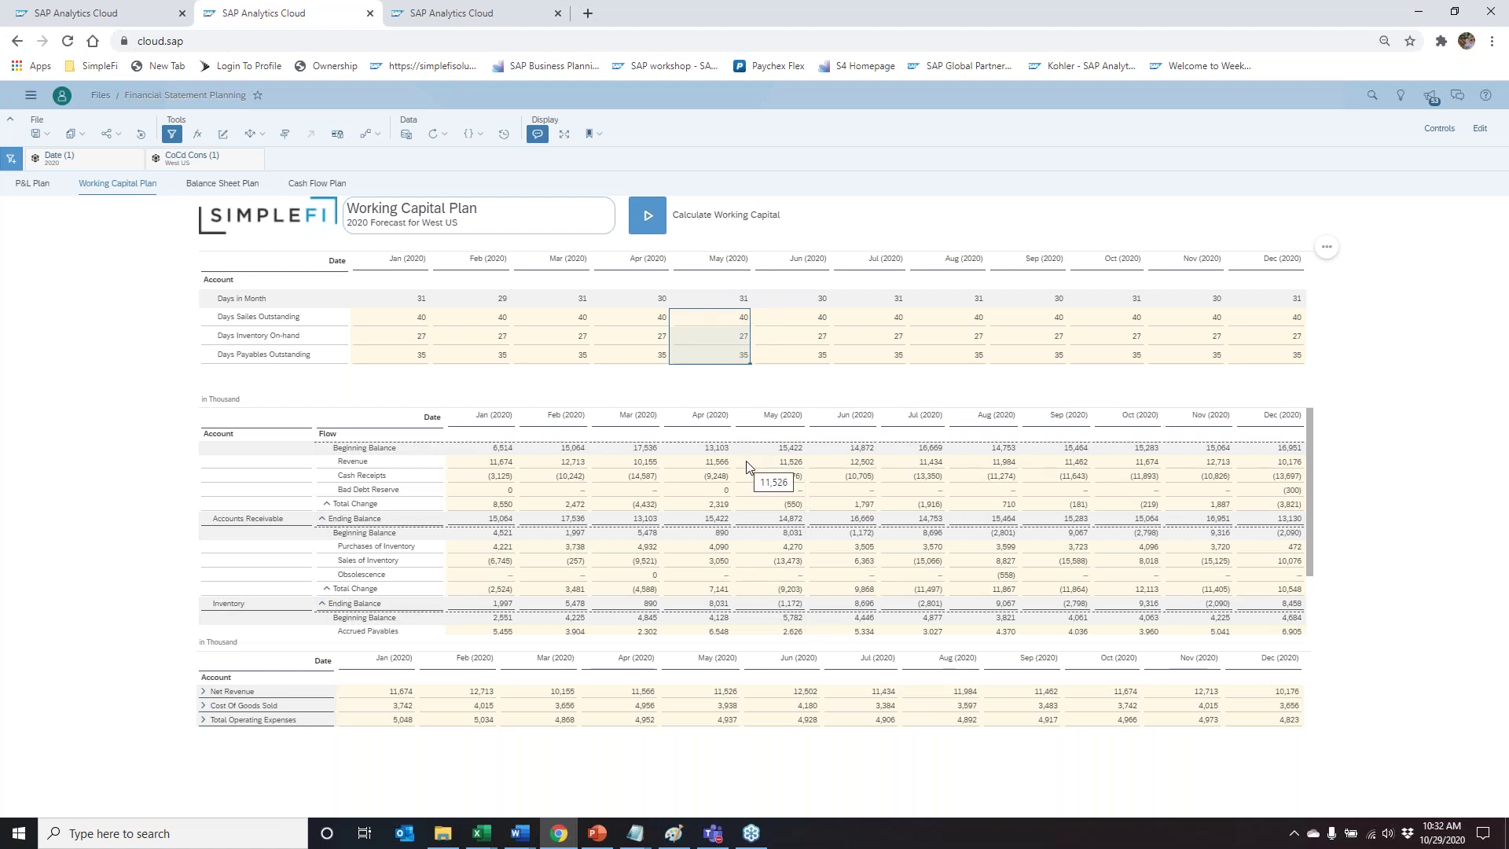
Step: Set Days Sales Outstanding to 60 for June 2020 and fill that value across through December 2020
{"action": "left_click", "coordinate": [792, 324]}
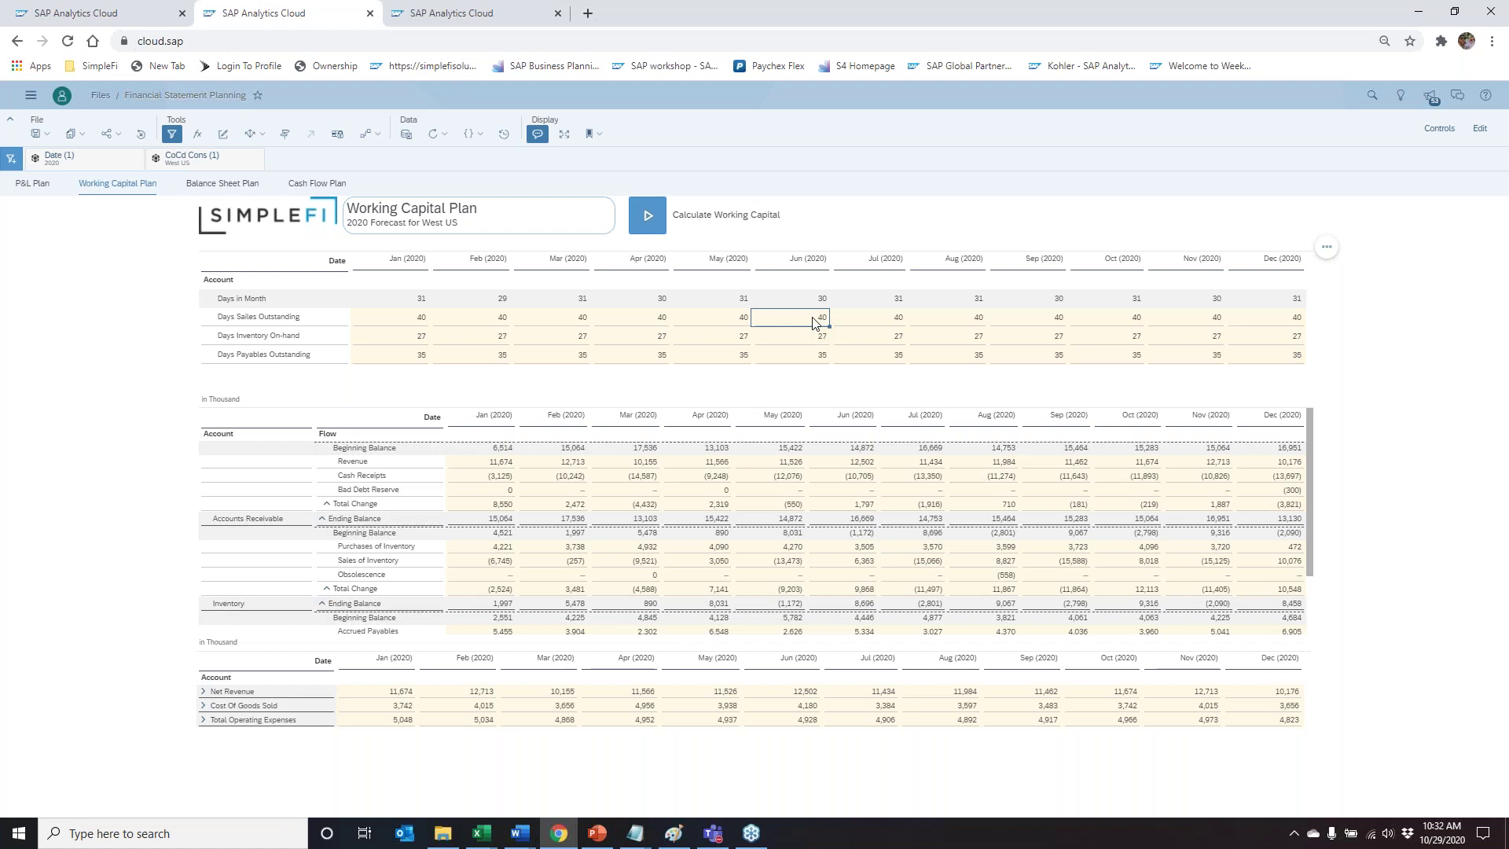
{"action": "type", "text": "60"}
{"action": "key", "text": "Return"}
{"action": "left_click", "coordinate": [813, 319]}
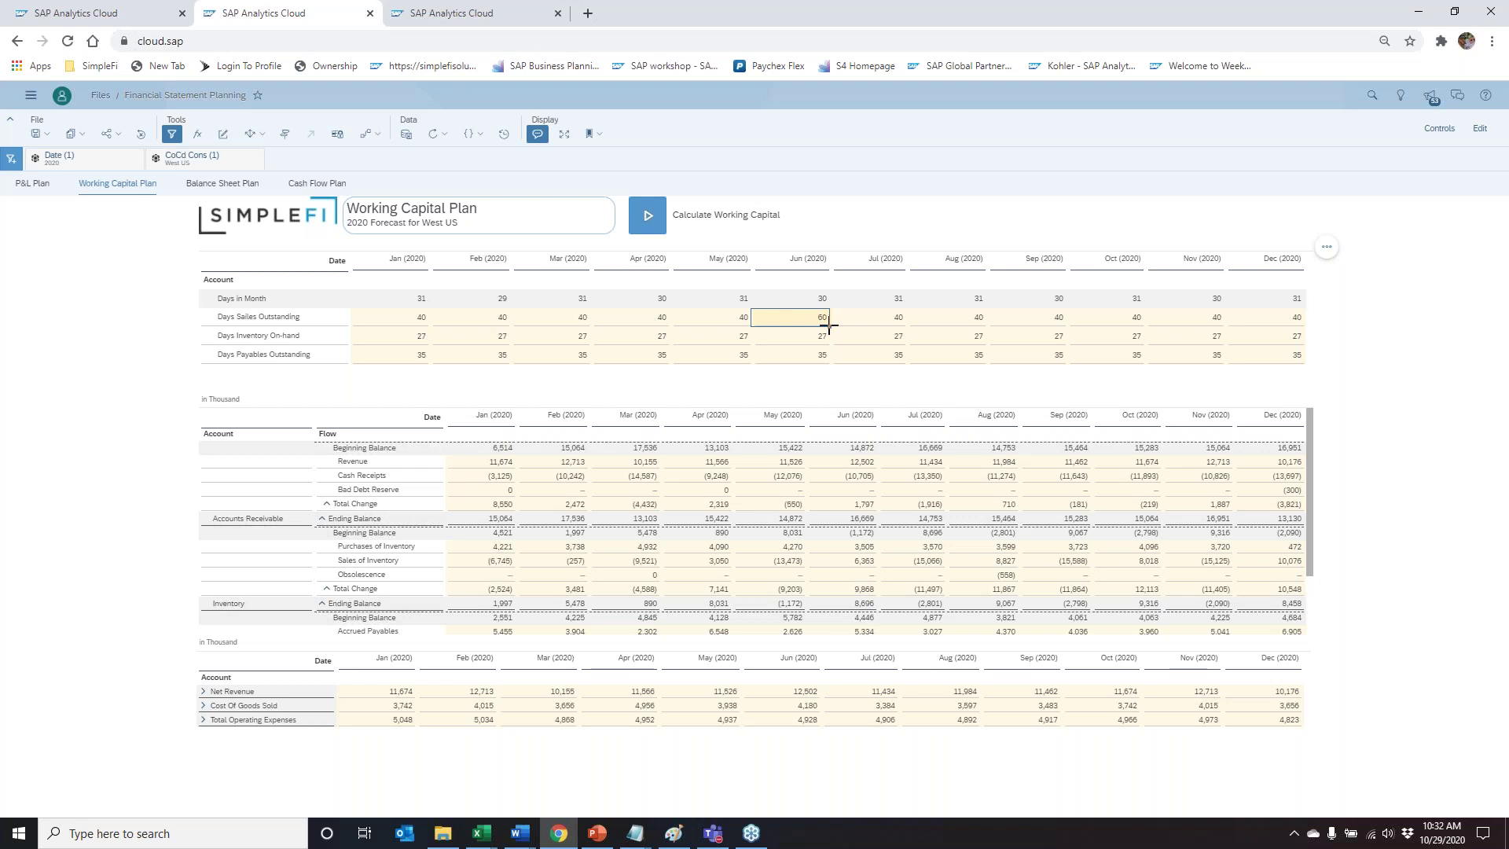
{"action": "left_click_drag", "start_coordinate": [829, 325], "coordinate": [1295, 328]}
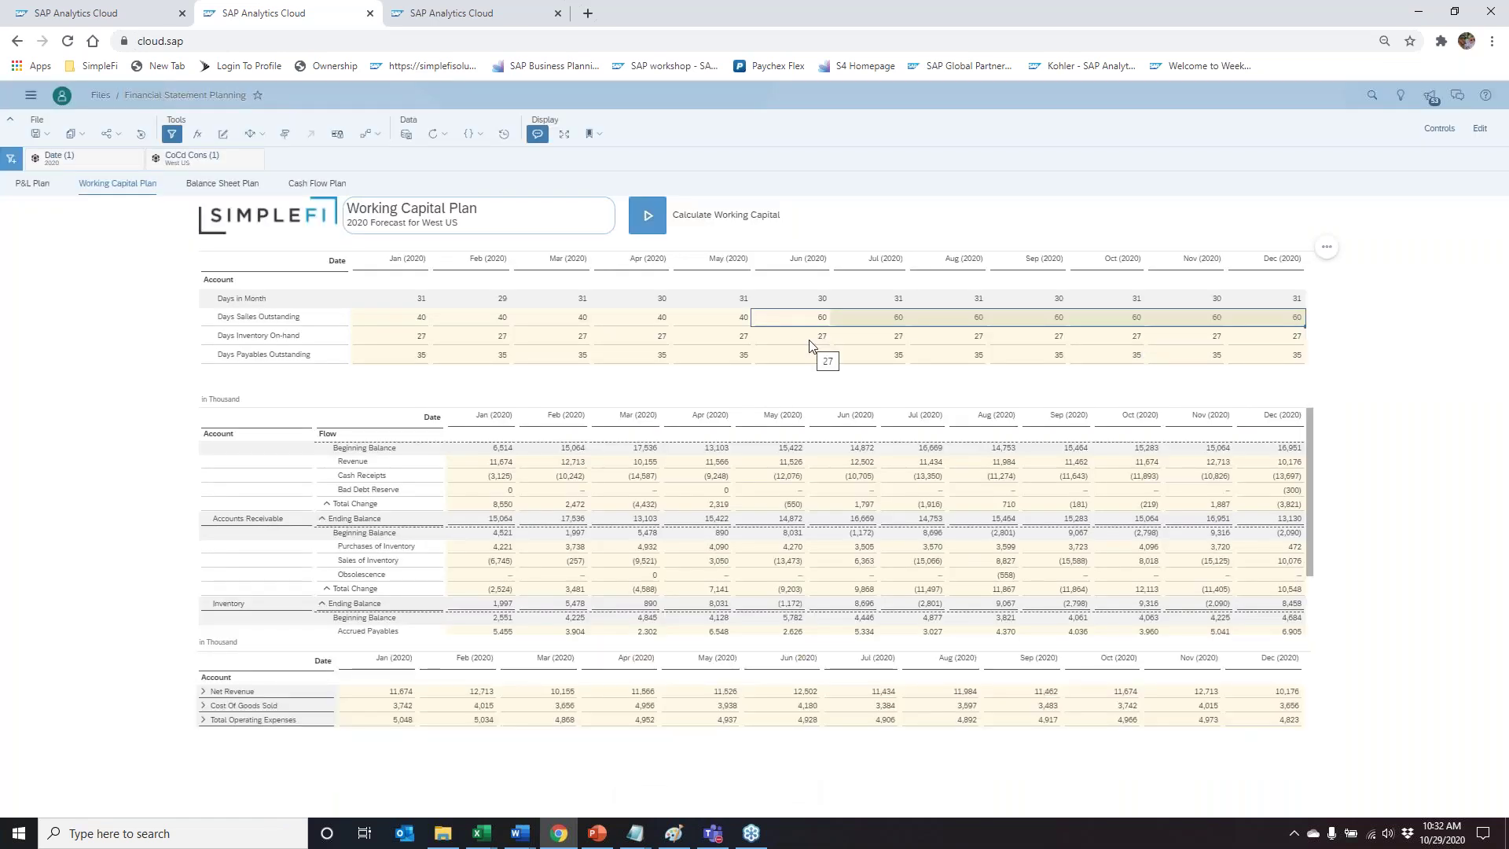
{"action": "left_click", "coordinate": [808, 340]}
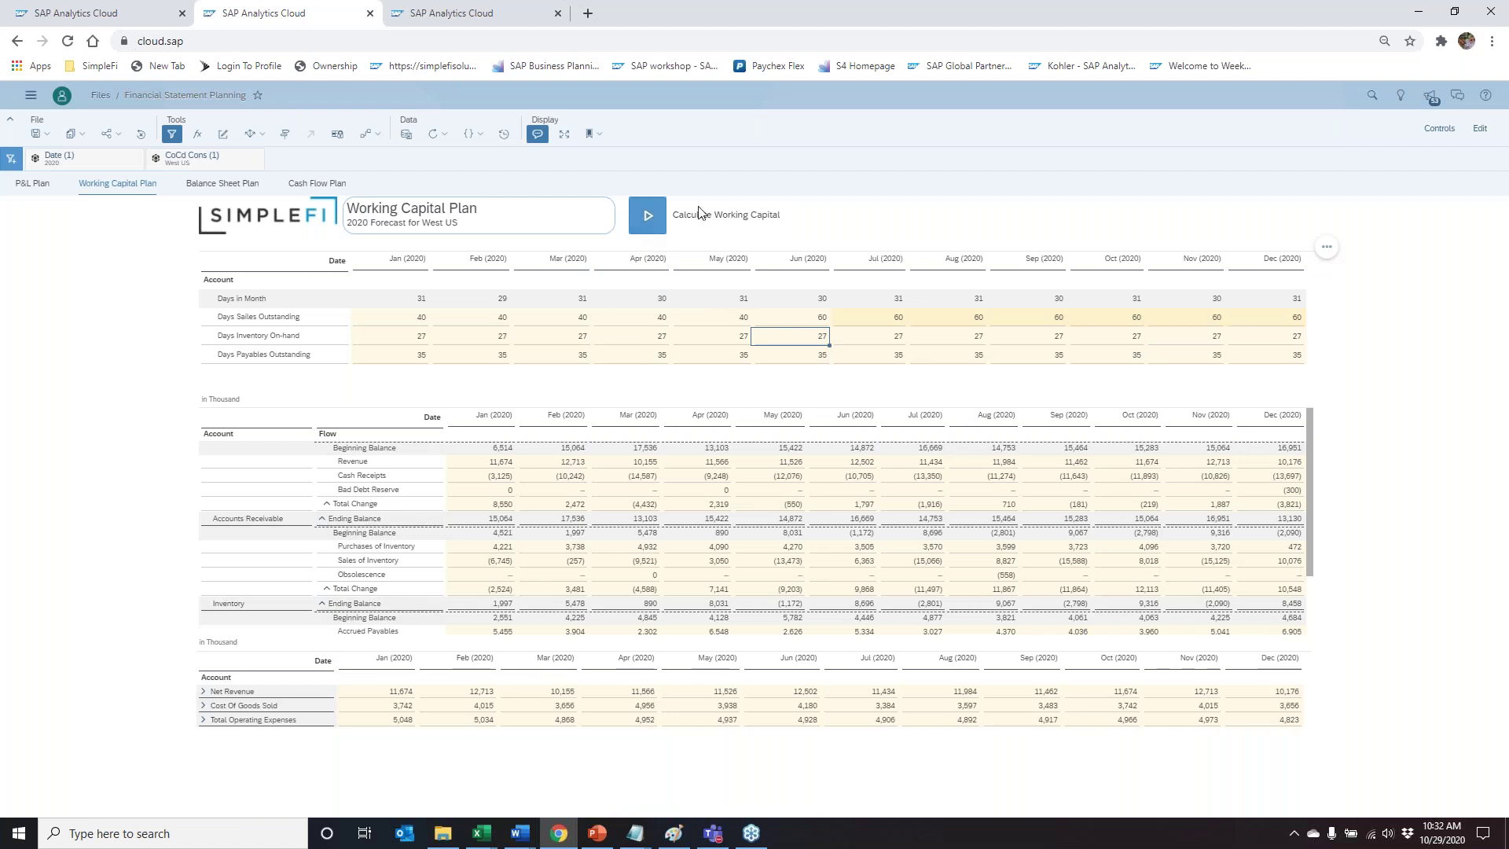
{"action": "left_click", "coordinate": [878, 318]}
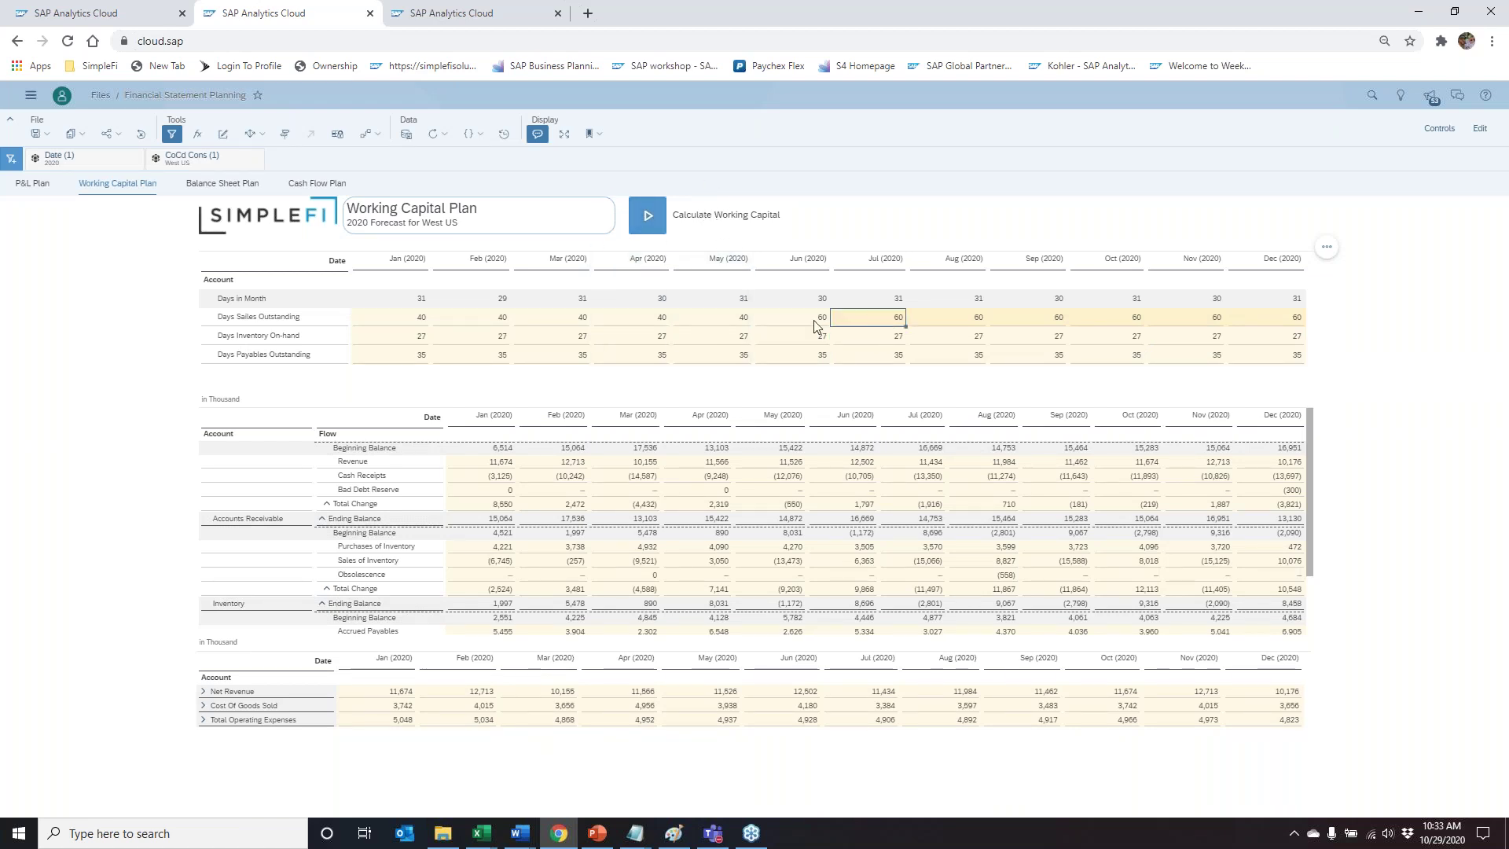
Step: Run the Calculate Working Capital data action on the Forecast version
{"action": "left_click", "coordinate": [650, 219]}
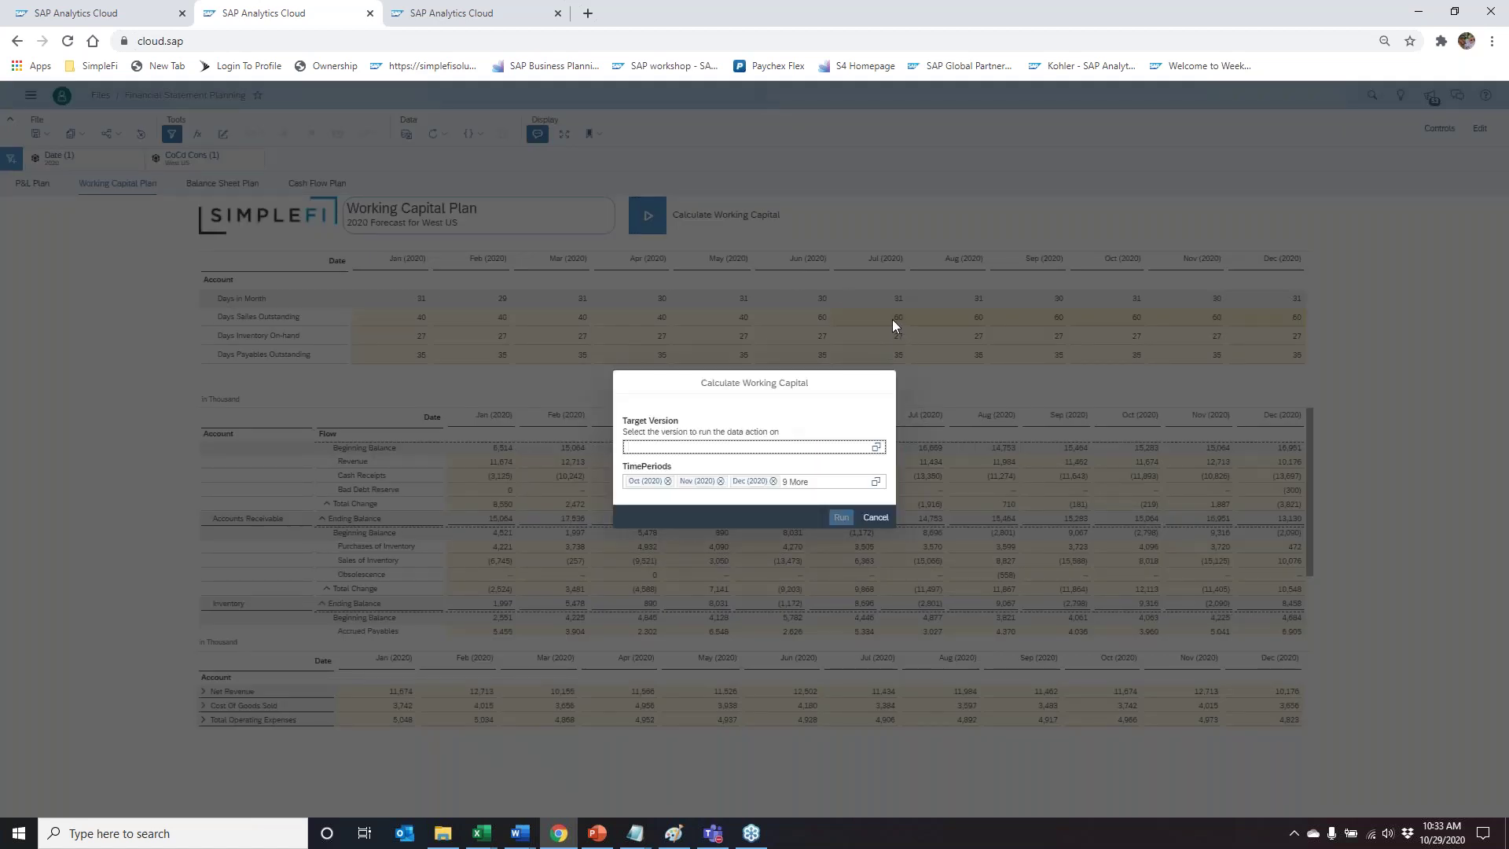
{"action": "left_click", "coordinate": [876, 447]}
{"action": "left_click", "coordinate": [633, 354]}
{"action": "left_click", "coordinate": [851, 625]}
{"action": "left_click", "coordinate": [849, 626]}
{"action": "left_click", "coordinate": [840, 518]}
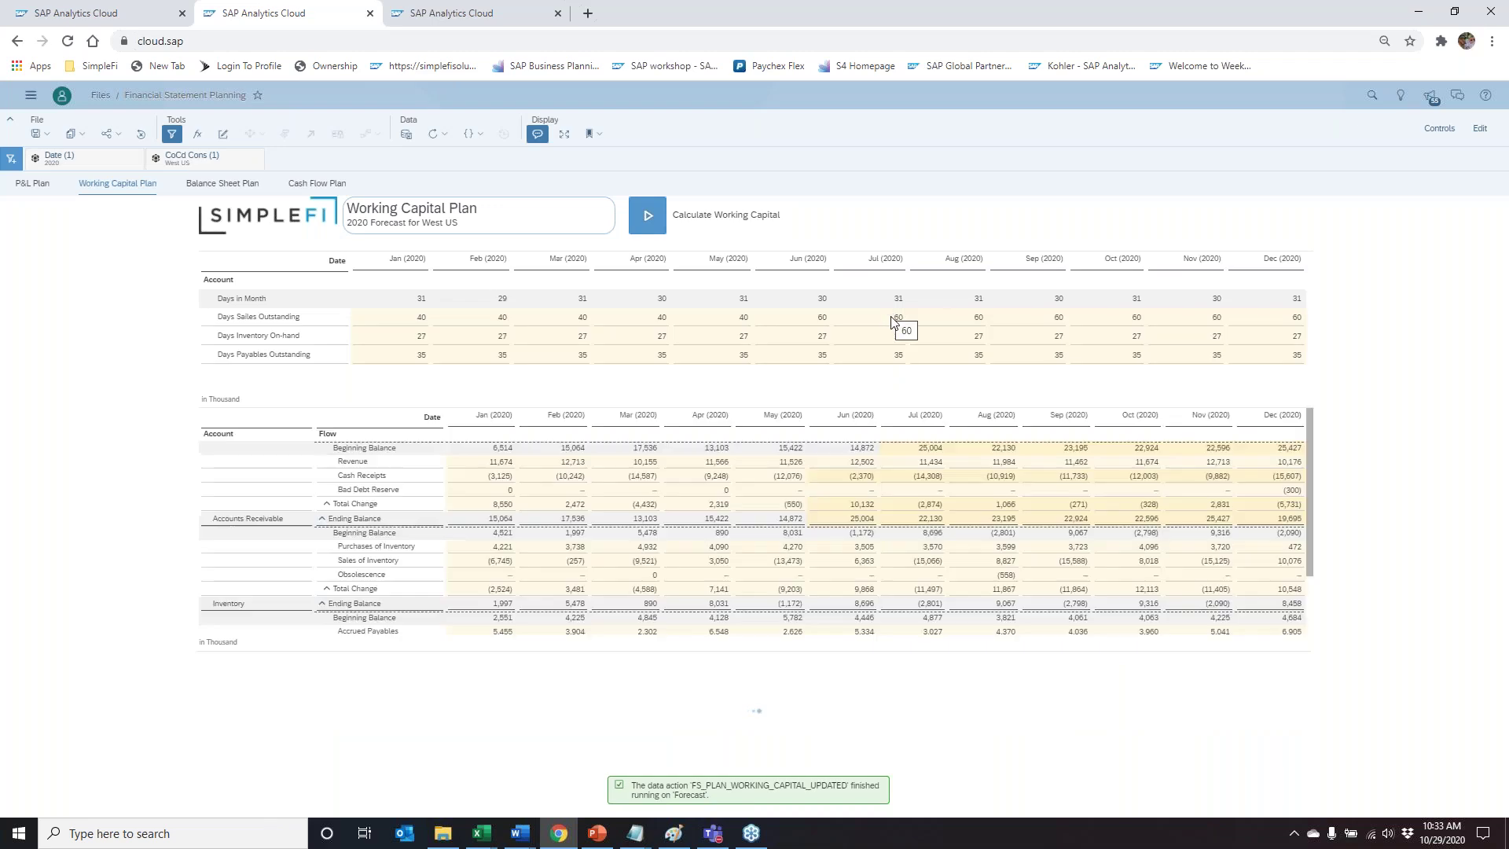
Step: Examine the recalculated accounts receivable cash receipts and balances against the days outstanding drivers from June 2020 onward
{"action": "left_click_drag", "start_coordinate": [896, 317], "coordinate": [1282, 321]}
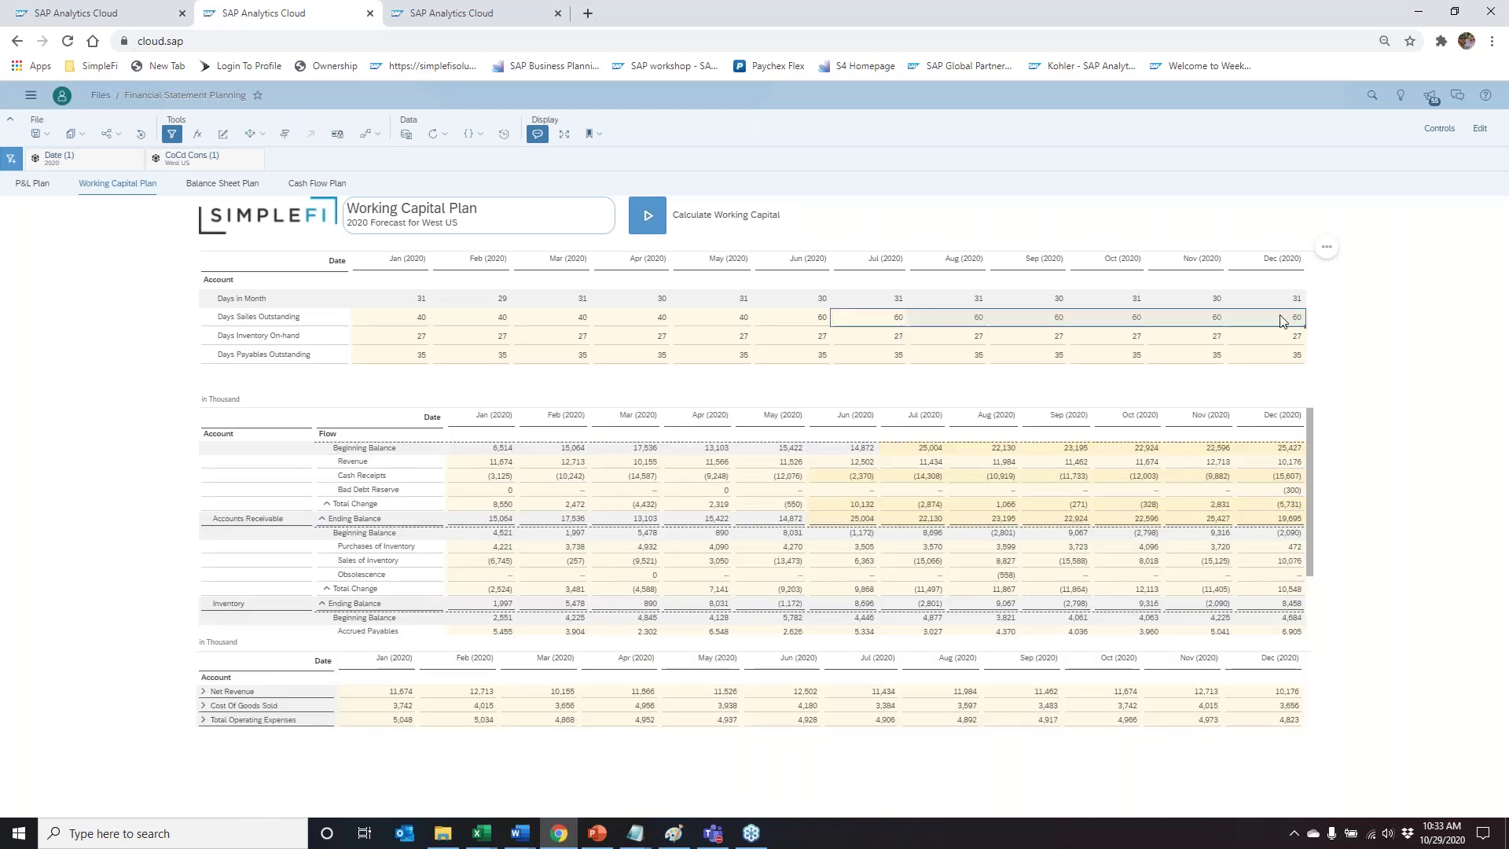
{"action": "left_click", "coordinate": [878, 320]}
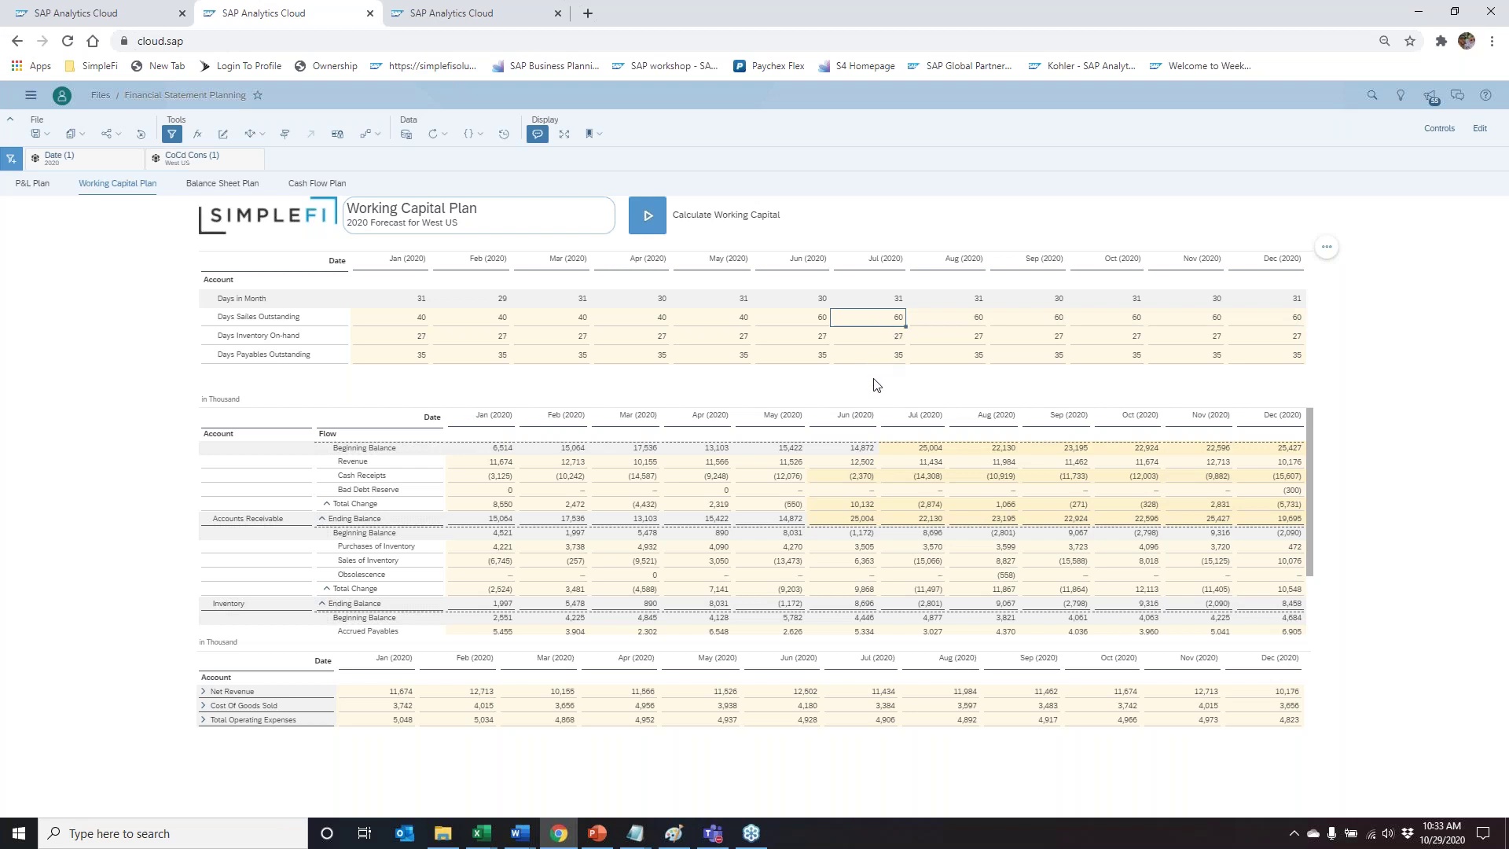
{"action": "left_click", "coordinate": [860, 477]}
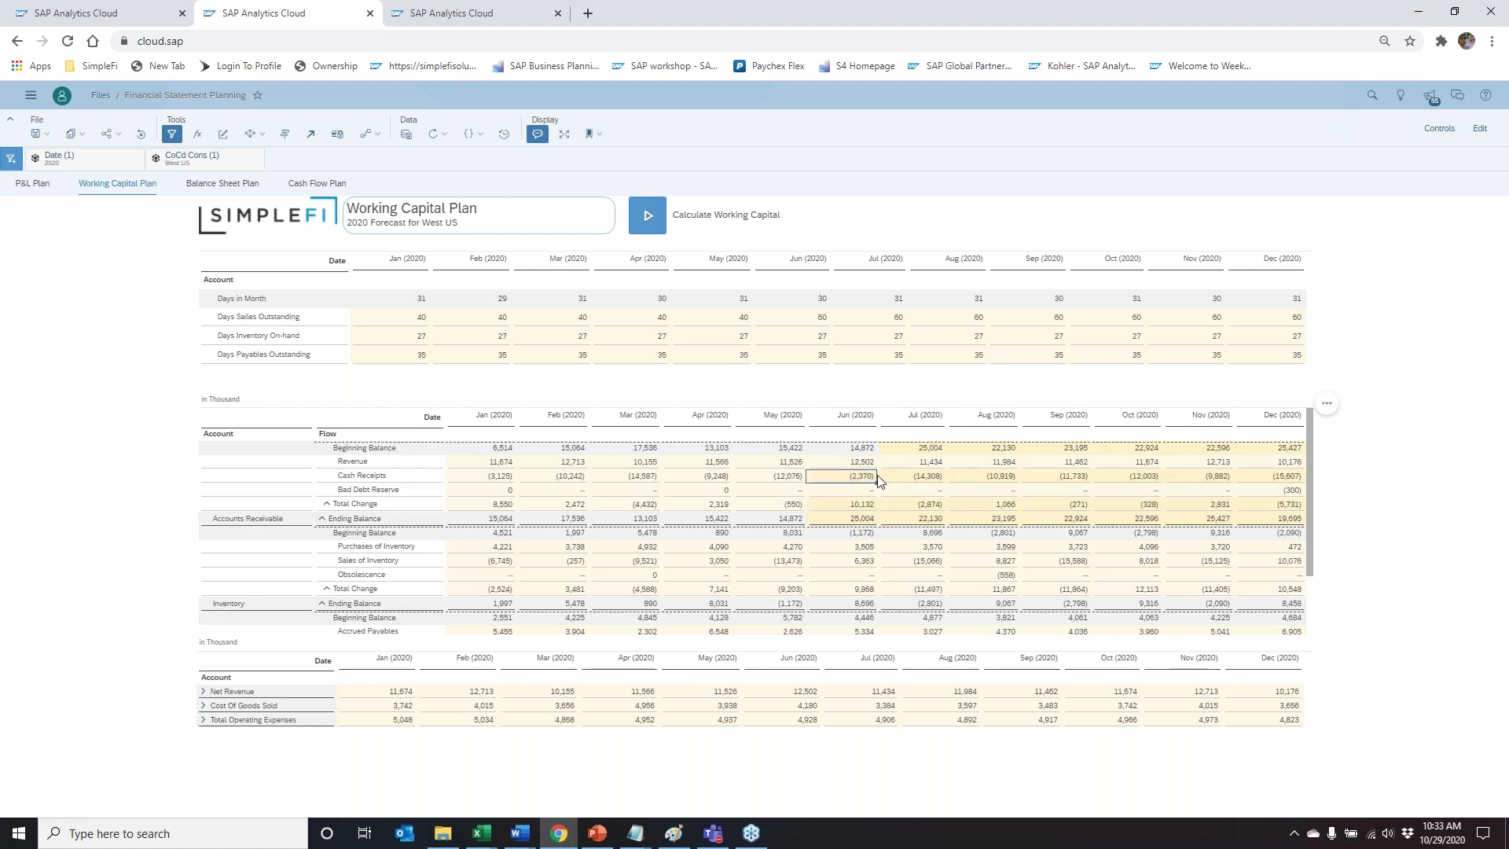
{"action": "left_click", "coordinate": [919, 453]}
{"action": "left_click", "coordinate": [1376, 466]}
{"action": "left_click", "coordinate": [899, 323]}
{"action": "left_click_drag", "start_coordinate": [904, 325], "coordinate": [885, 355]}
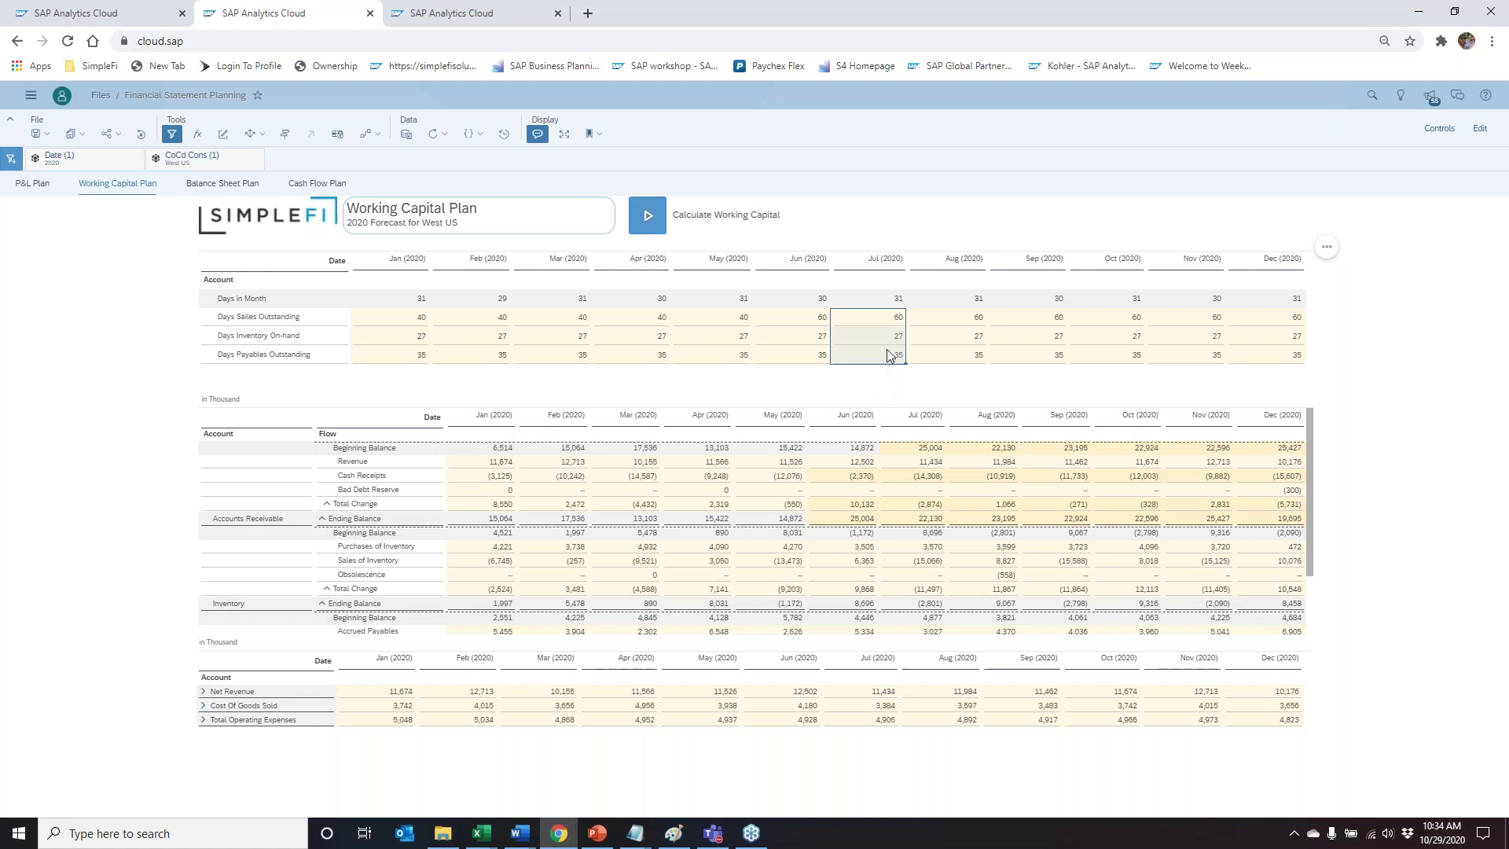
{"action": "left_click", "coordinate": [890, 358]}
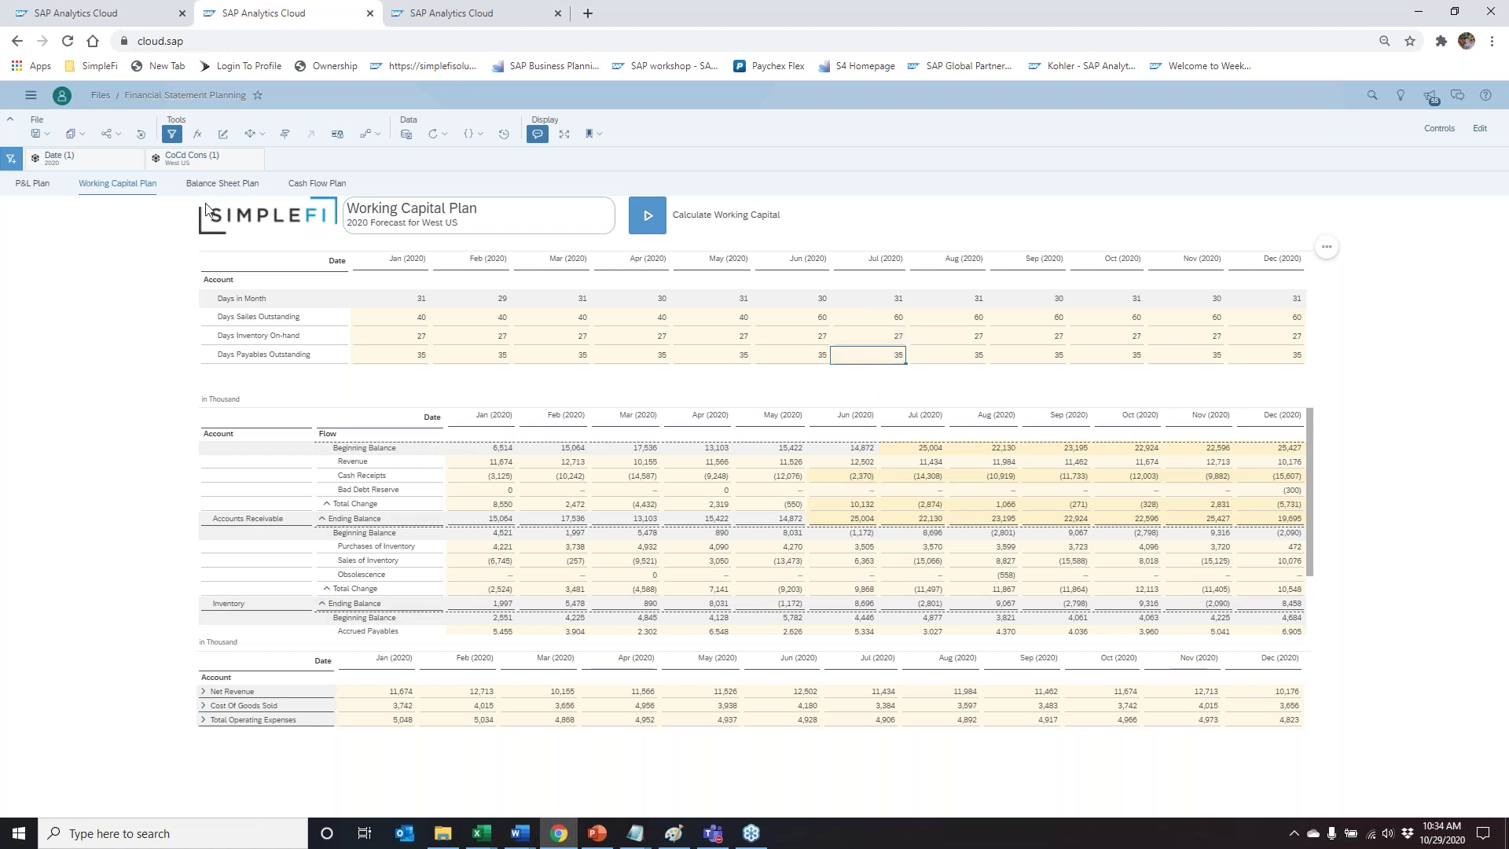
Step: Open the Balance Sheet Plan page and examine the May 2020 inventory purchases, sales and obsolescence flows
{"action": "left_click", "coordinate": [220, 185]}
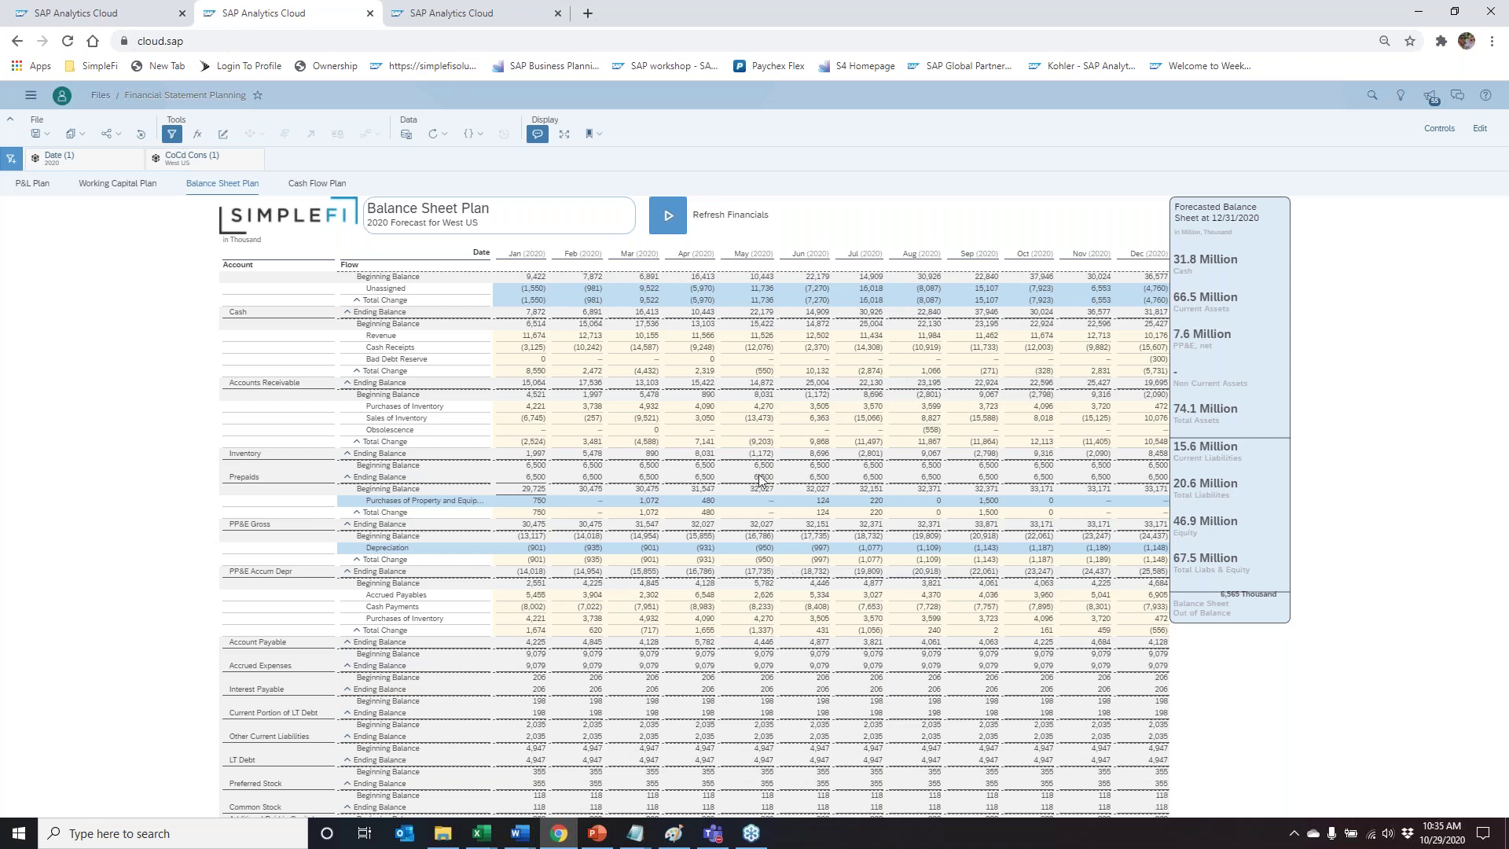
{"action": "left_click_drag", "start_coordinate": [764, 410], "coordinate": [759, 440]}
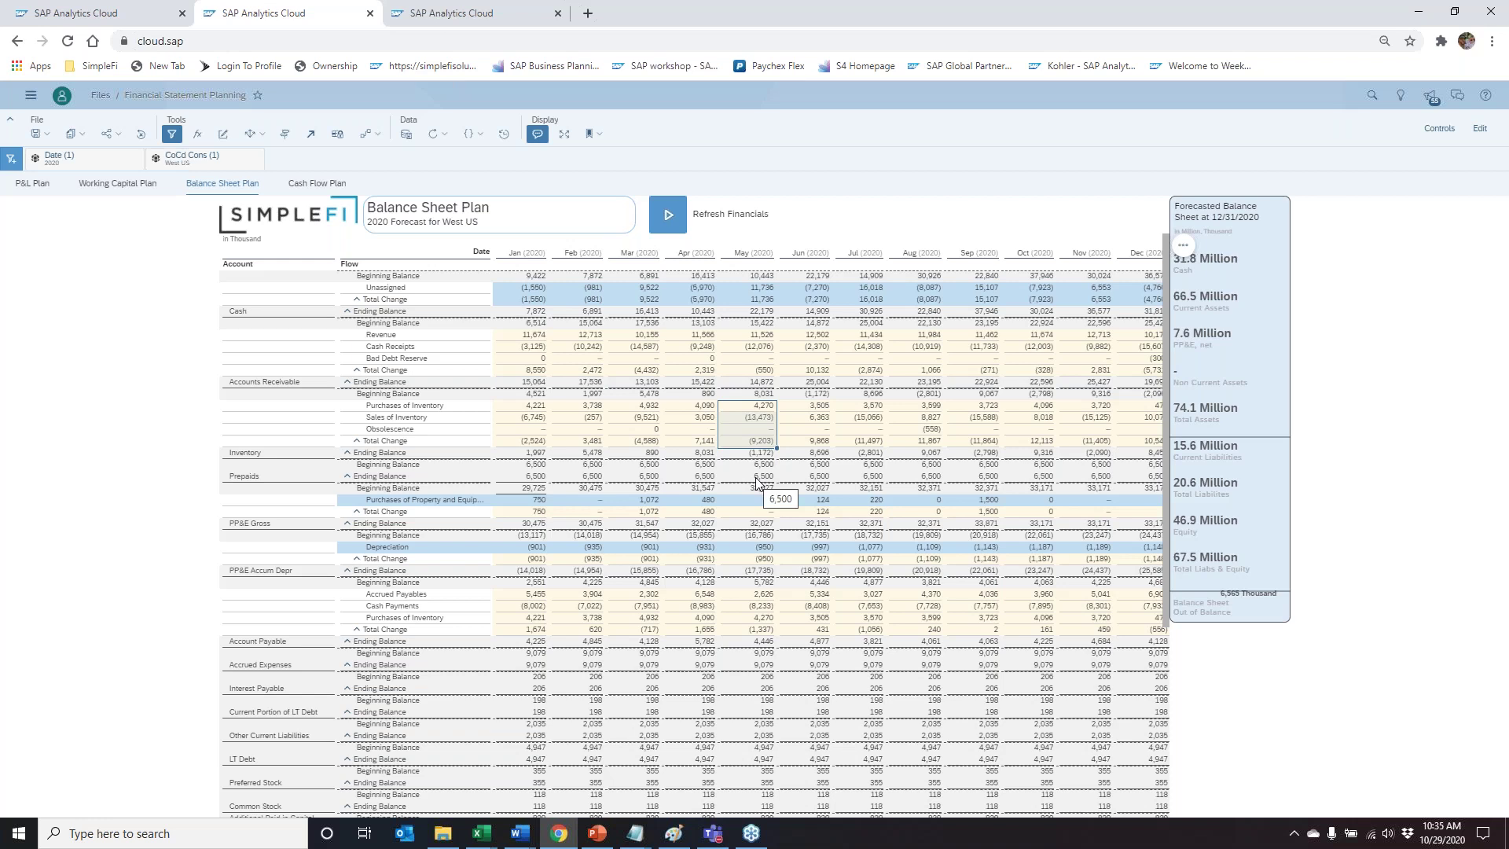
{"action": "left_click", "coordinate": [763, 409]}
{"action": "double_click", "coordinate": [764, 410]}
{"action": "left_click", "coordinate": [704, 410]}
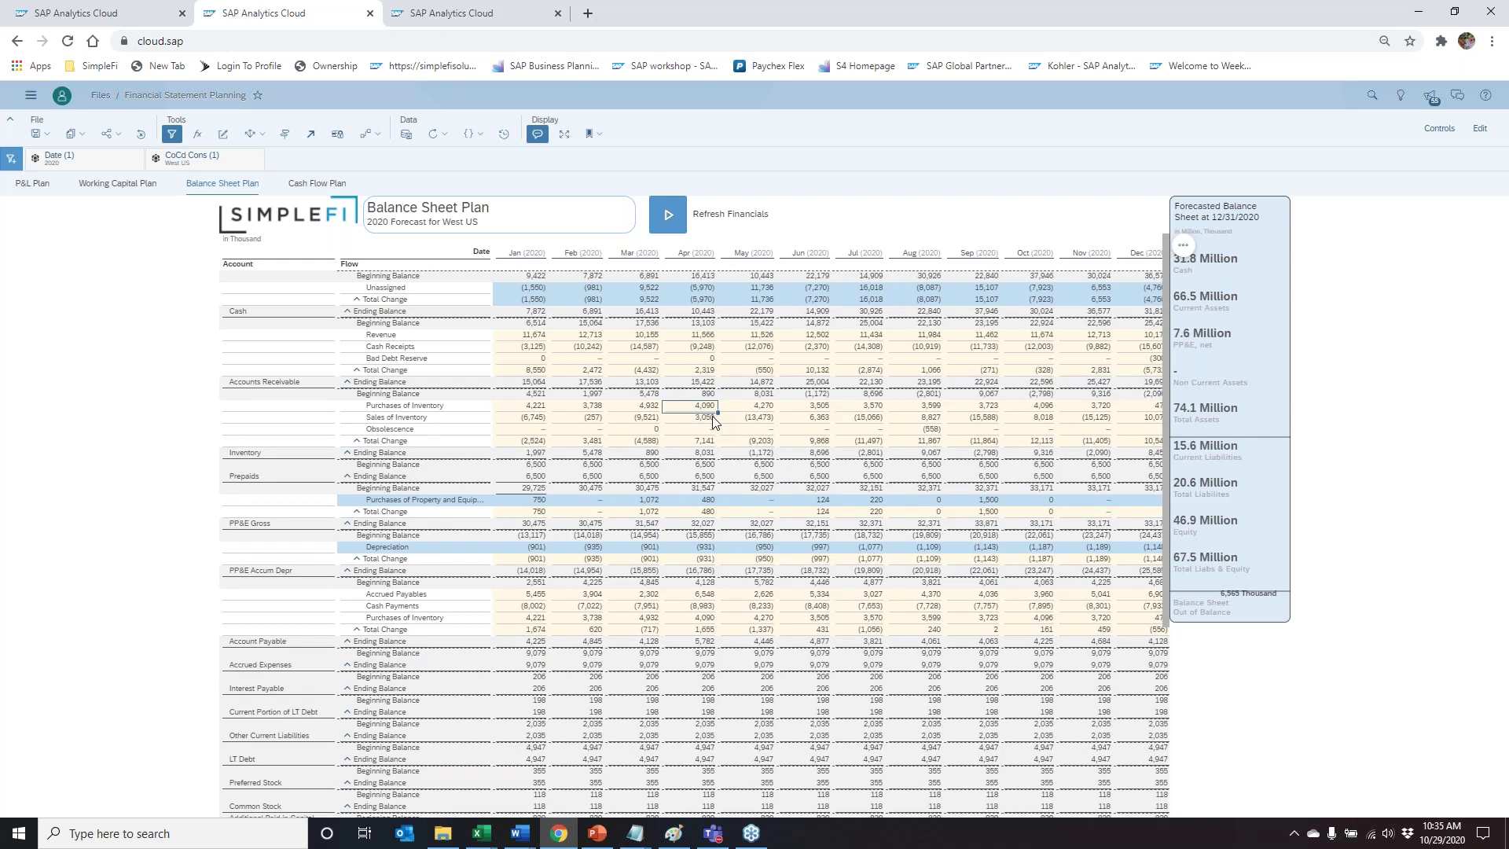
{"action": "left_click_drag", "start_coordinate": [752, 408], "coordinate": [764, 447]}
{"action": "left_click", "coordinate": [764, 407]}
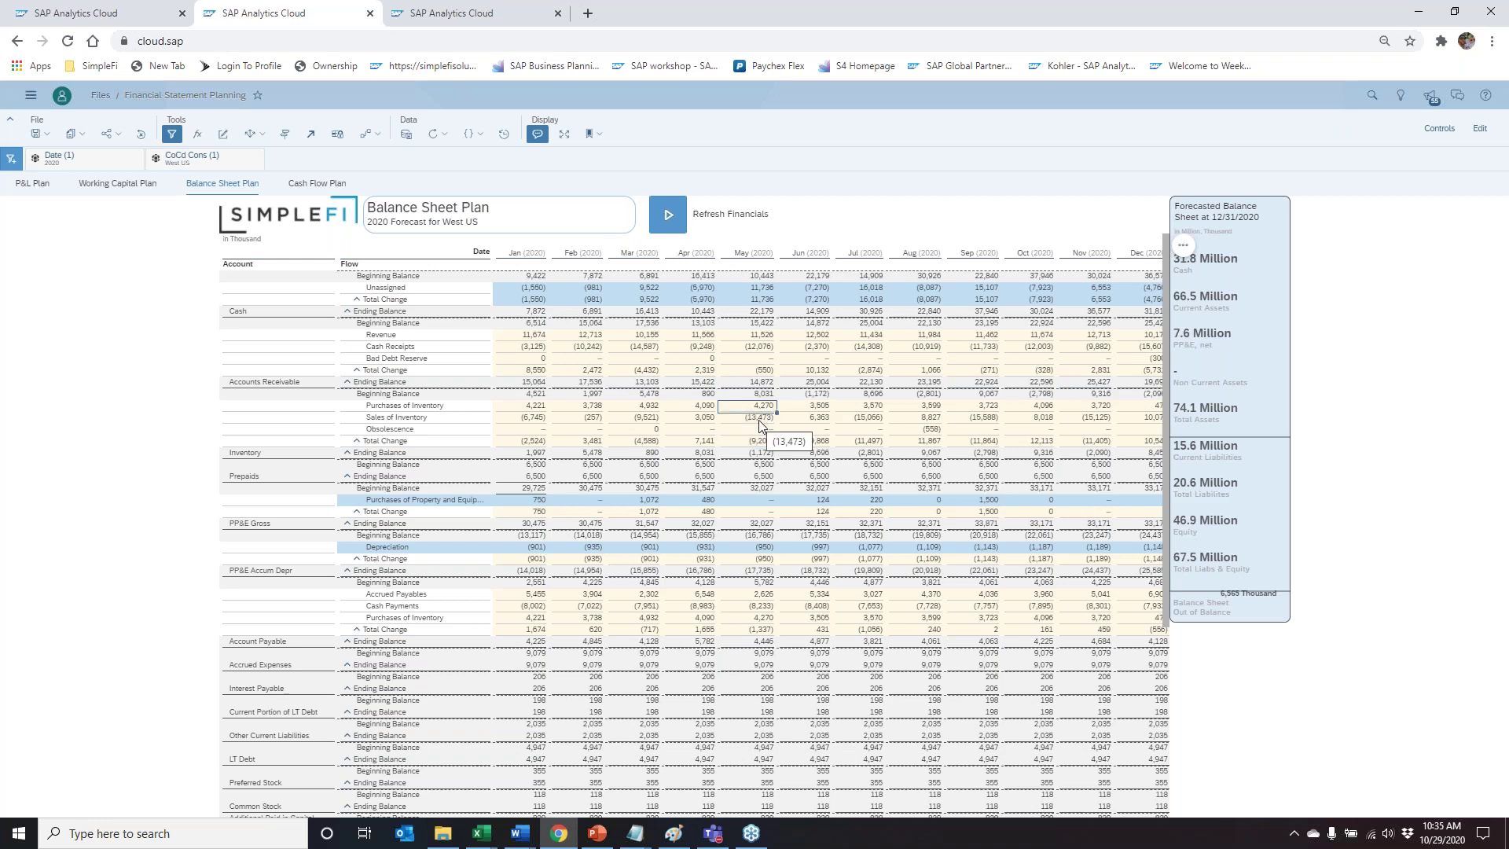
{"action": "left_click", "coordinate": [757, 419]}
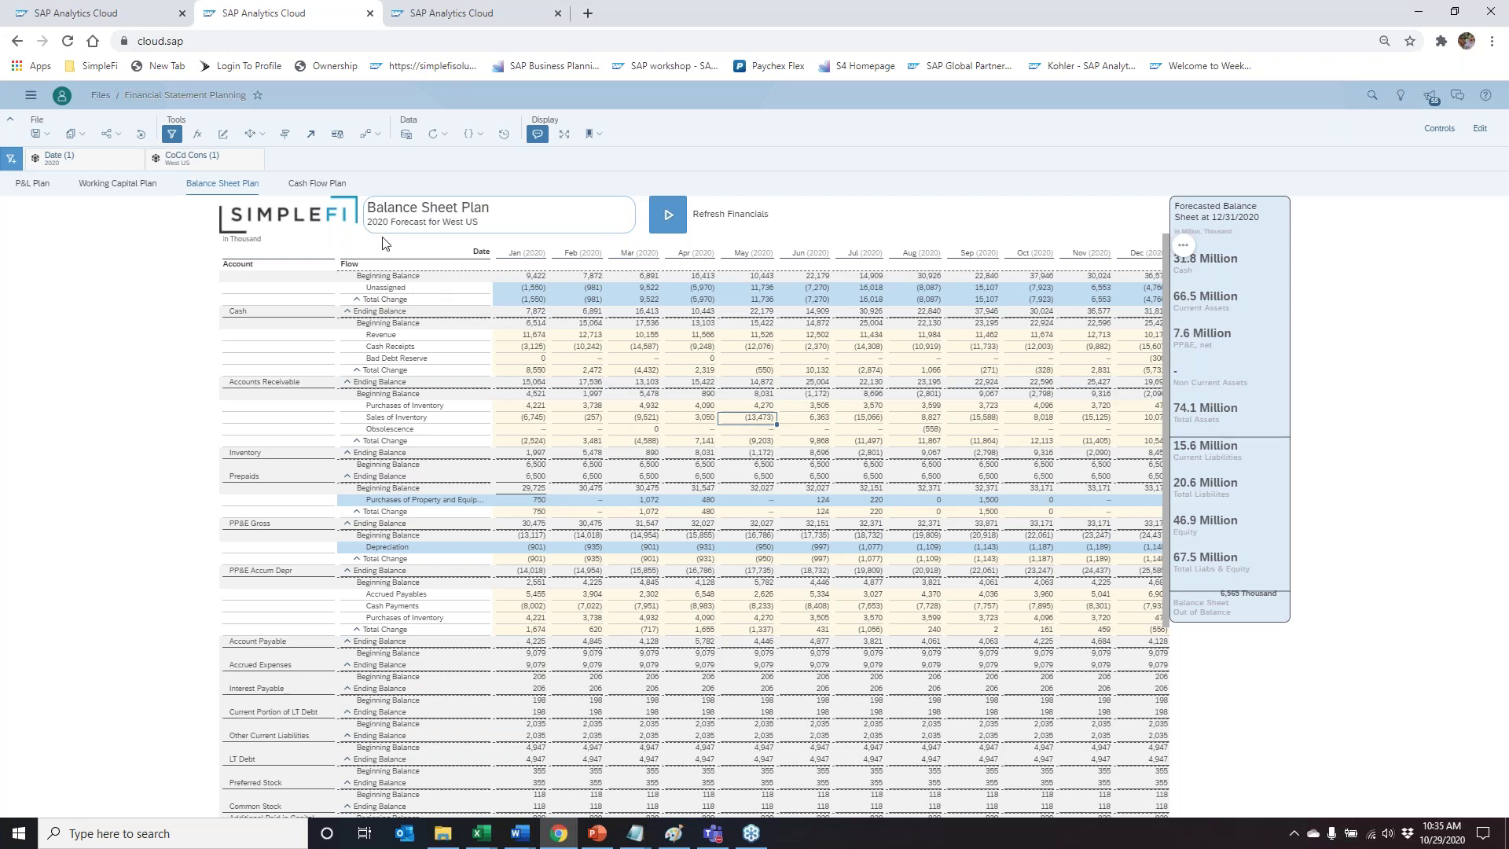
Step: Set the May 2020 Obsolescence flow of Inventory to -5000 thousand
{"action": "left_click", "coordinate": [763, 432]}
{"action": "type", "text": "-5000"}
{"action": "key", "text": "Return"}
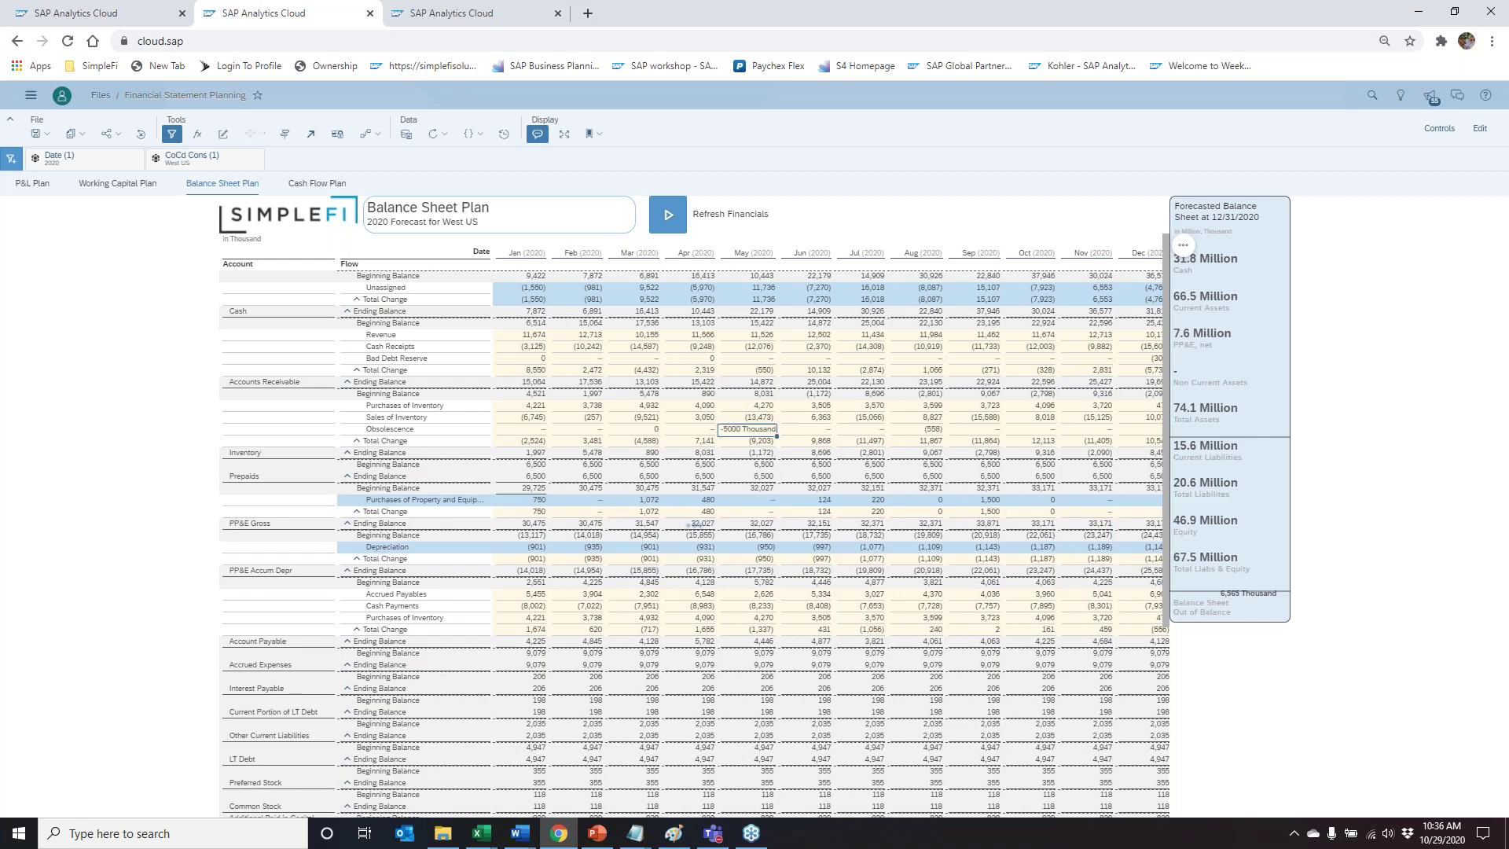
{"action": "left_click", "coordinate": [766, 417]}
{"action": "left_click", "coordinate": [756, 430]}
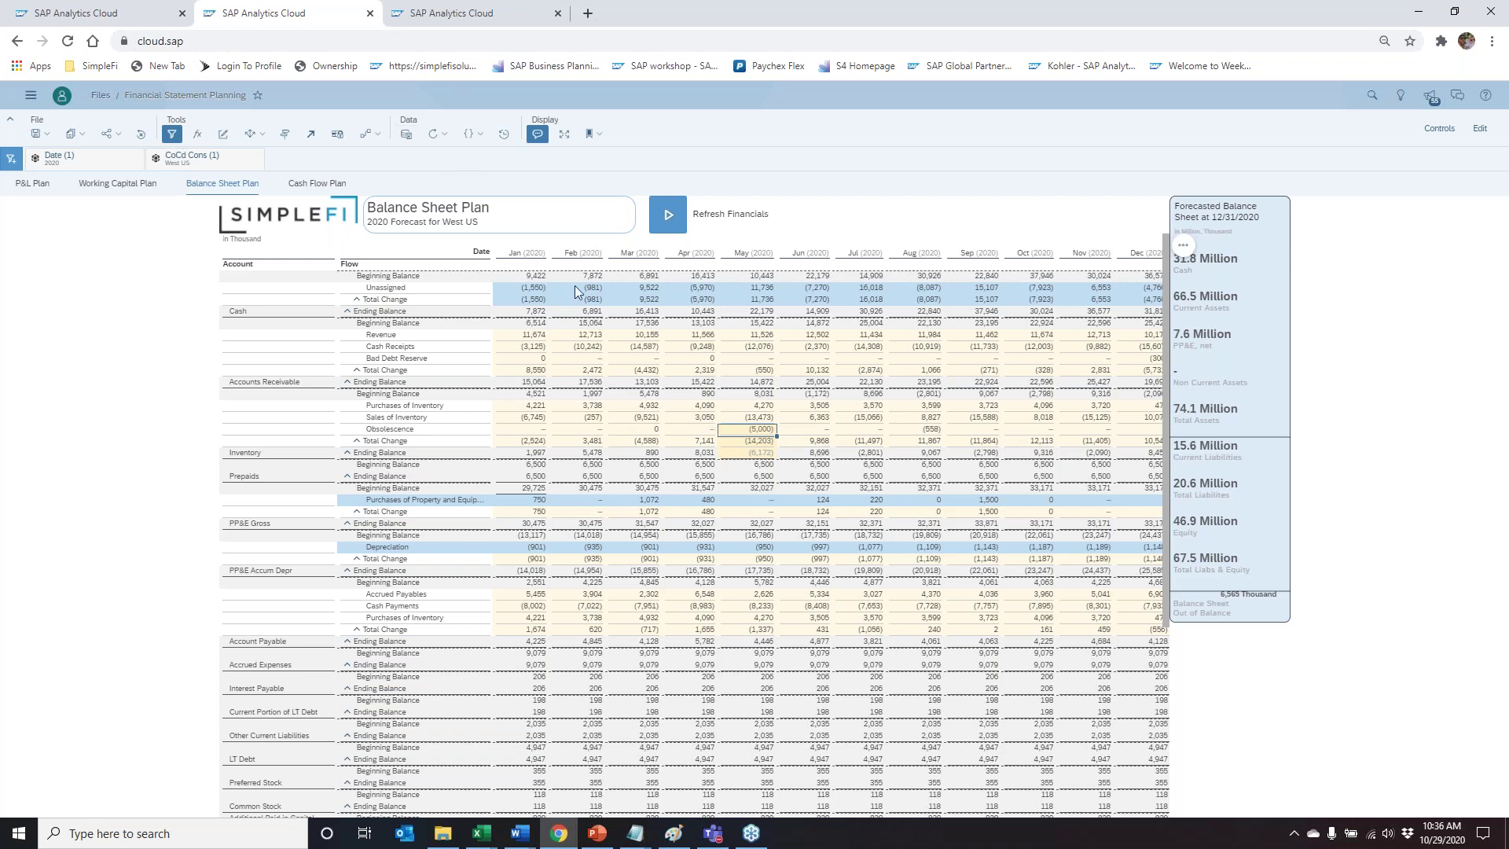
Step: Undo the Forecast version's changes back to Start Public Edit Mode through the version history, and open the Cash Flow Plan page
{"action": "left_click", "coordinate": [505, 135]}
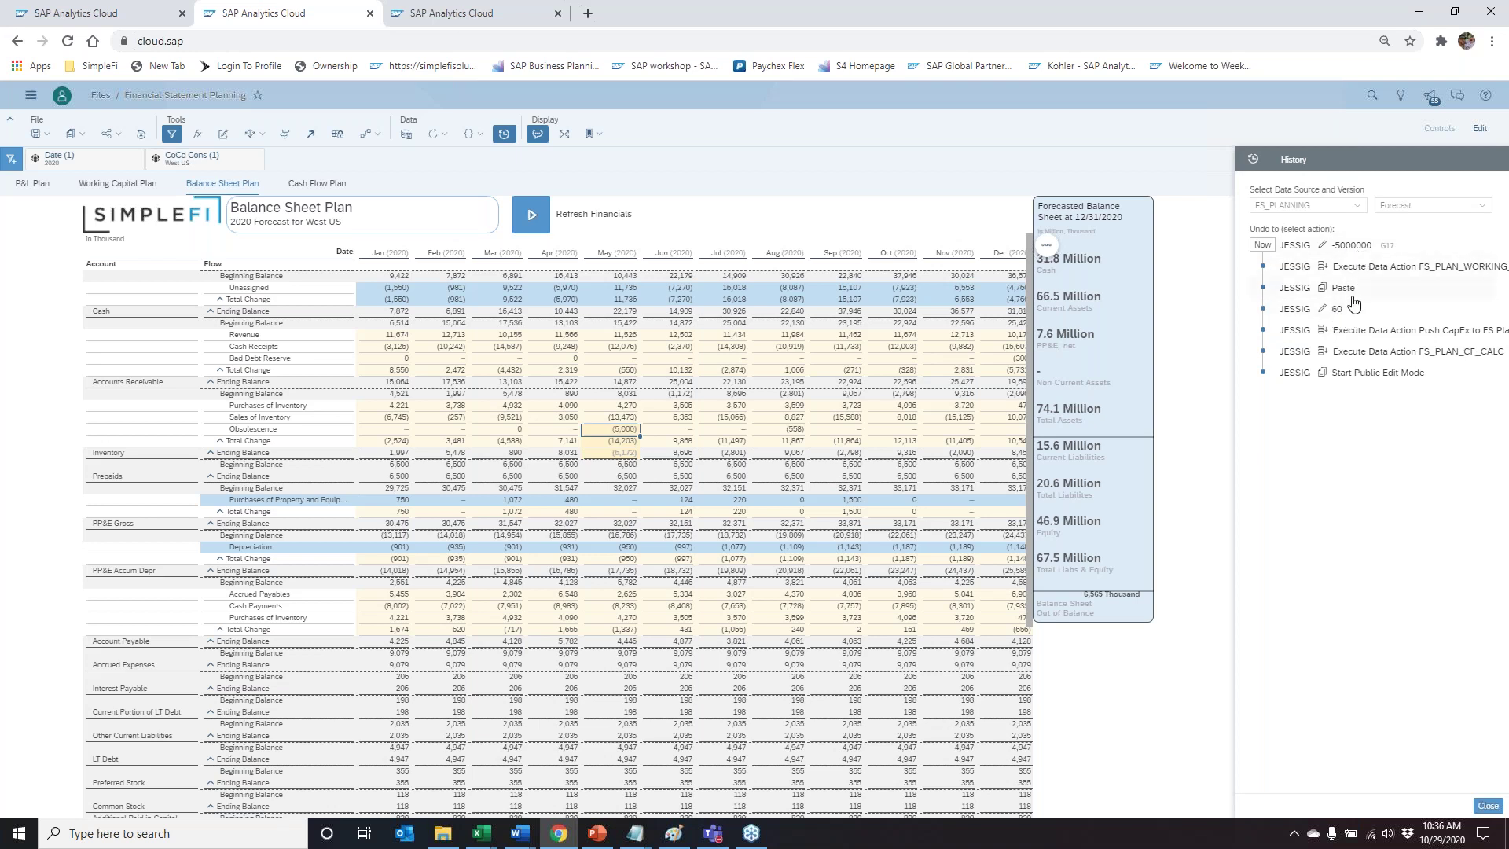
{"action": "left_click", "coordinate": [1368, 374]}
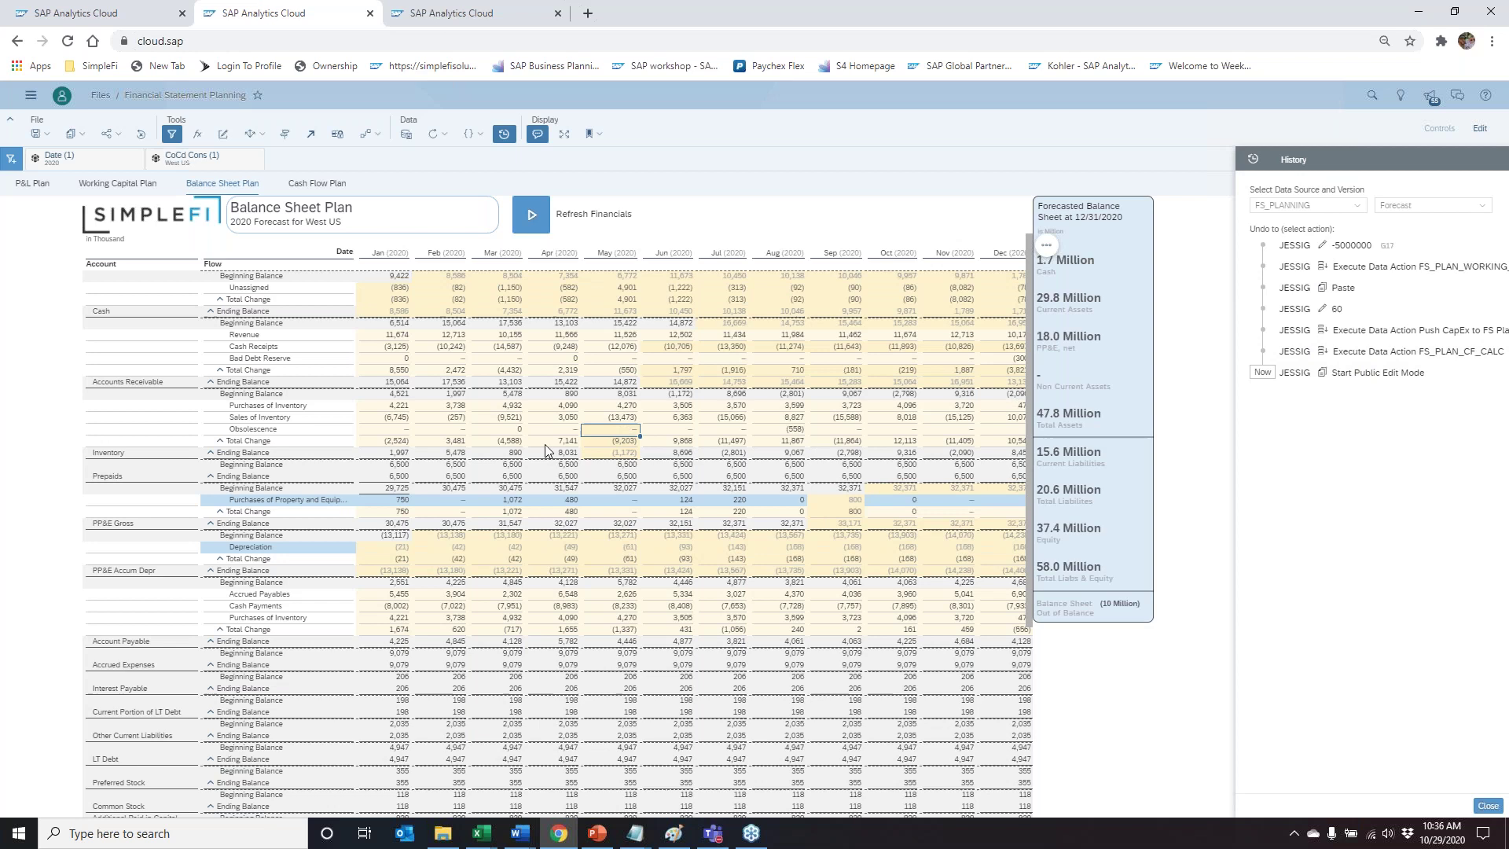
{"action": "left_click", "coordinate": [299, 185]}
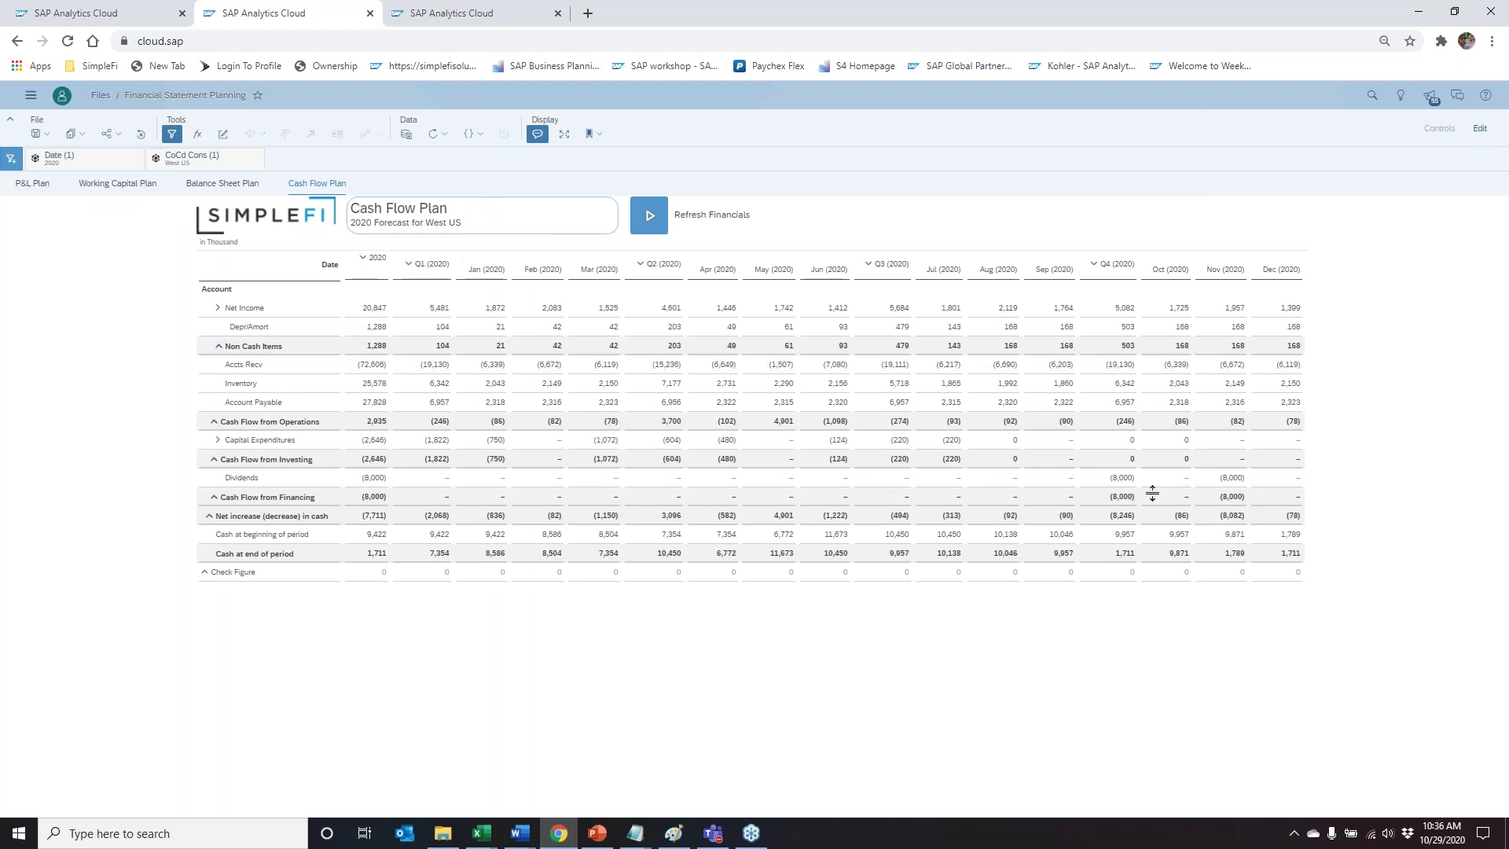
Step: Run Refresh Financials on the Forecast version for 2020 and check the Check Figure row of the cash flow plan
{"action": "left_click", "coordinate": [663, 224]}
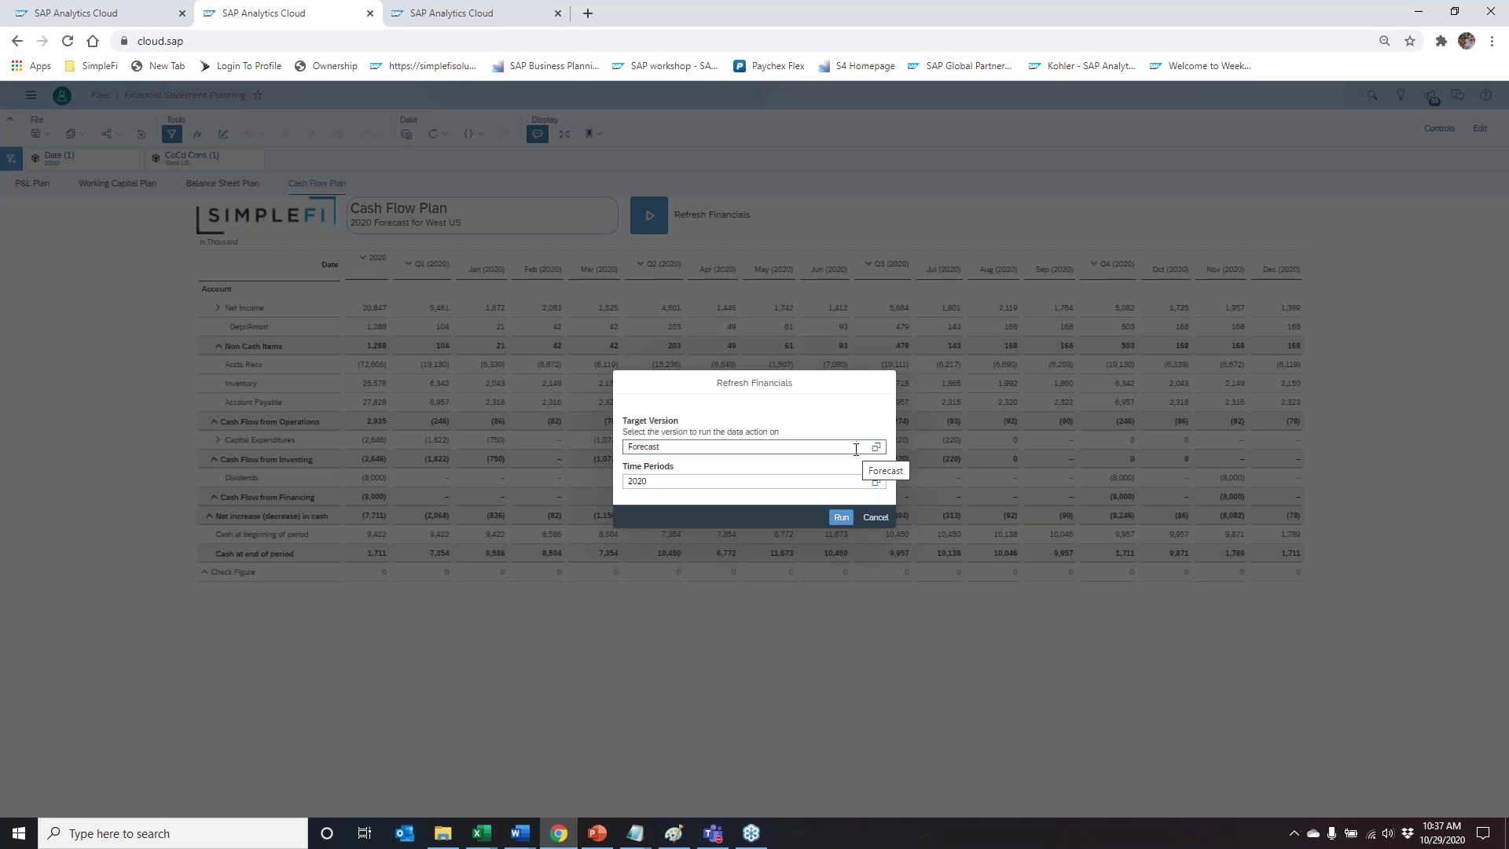
{"action": "left_click", "coordinate": [841, 517]}
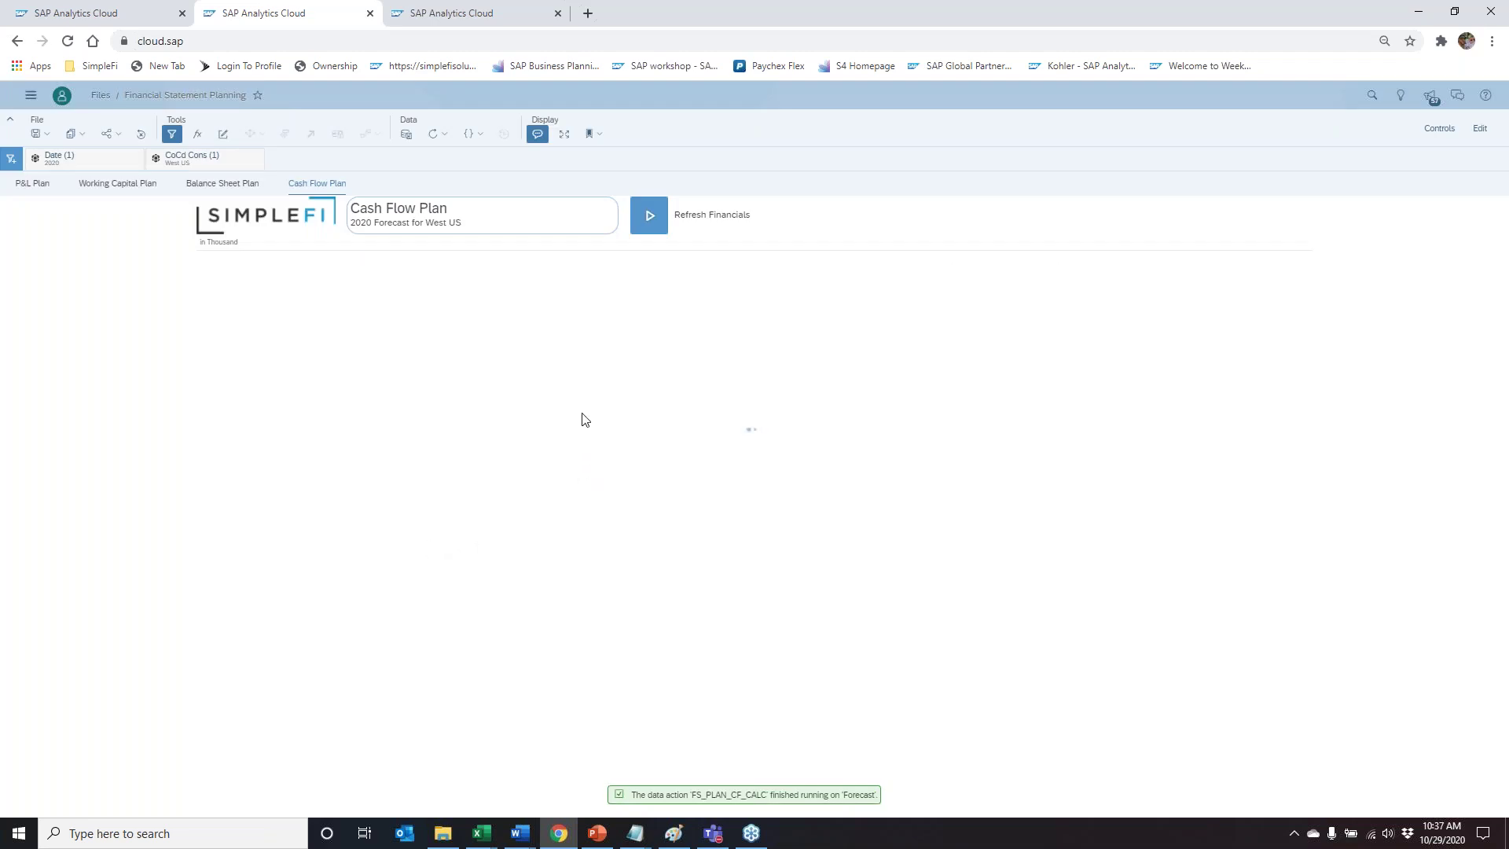
{"action": "left_click", "coordinate": [751, 576]}
{"action": "left_click", "coordinate": [285, 574]}
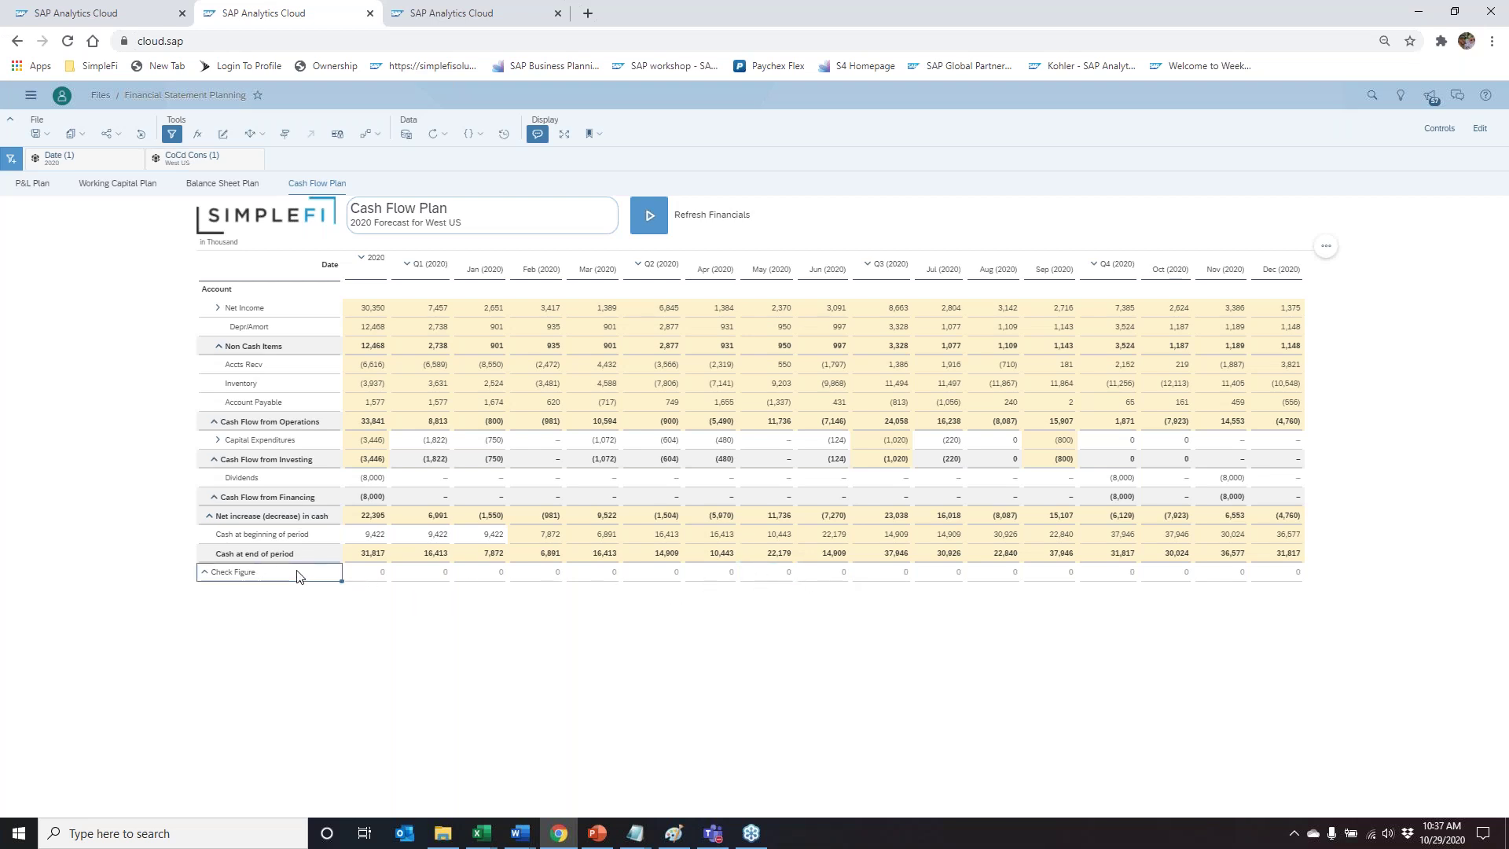
{"action": "left_click", "coordinate": [782, 577]}
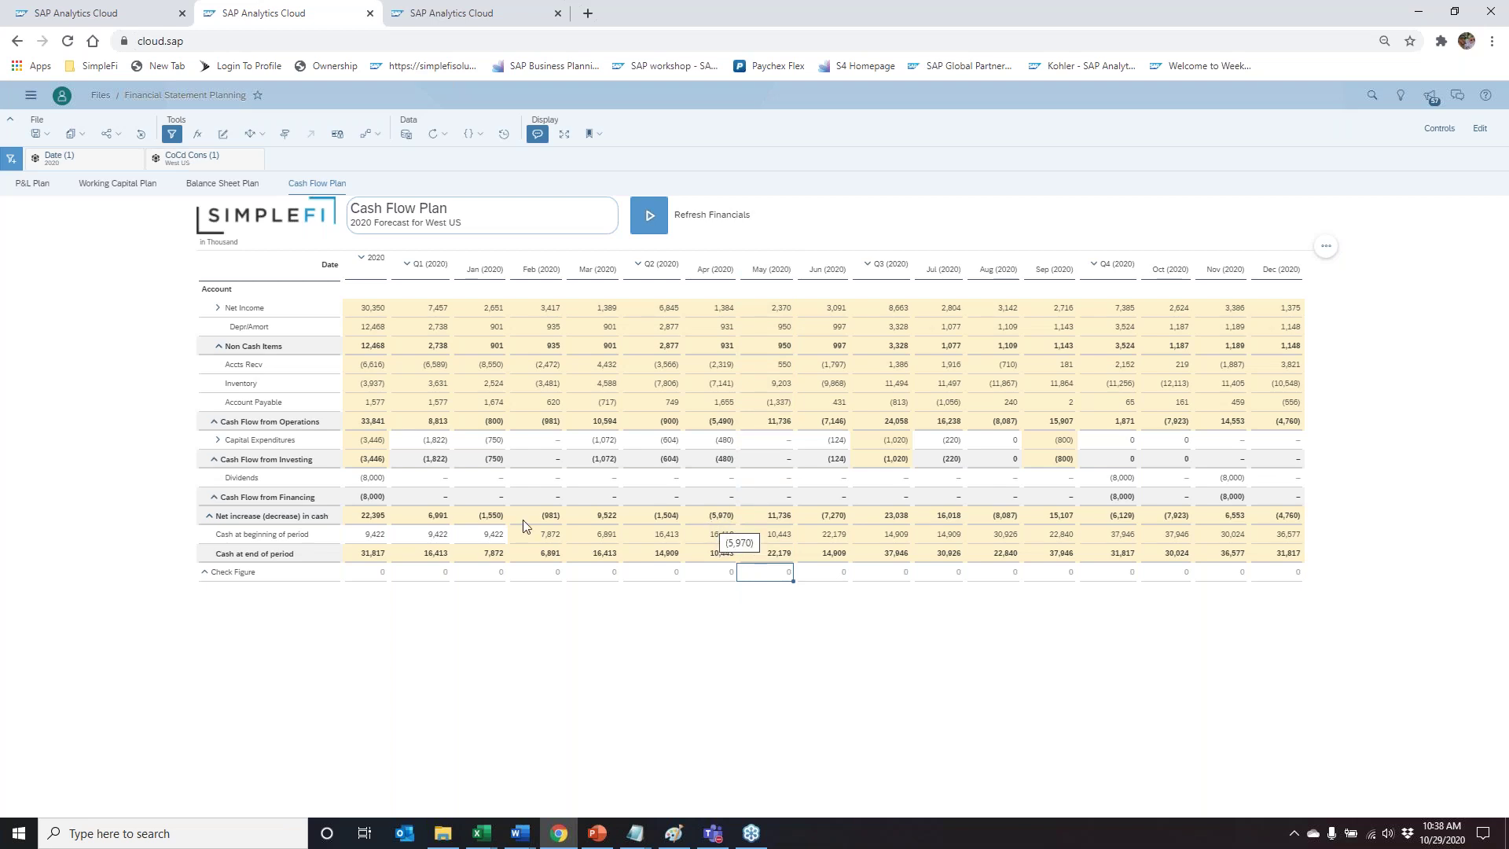
Step: Close the Financial Statement Planning story and open Review Financial Statements from the planning launchpad
{"action": "left_click", "coordinate": [125, 185]}
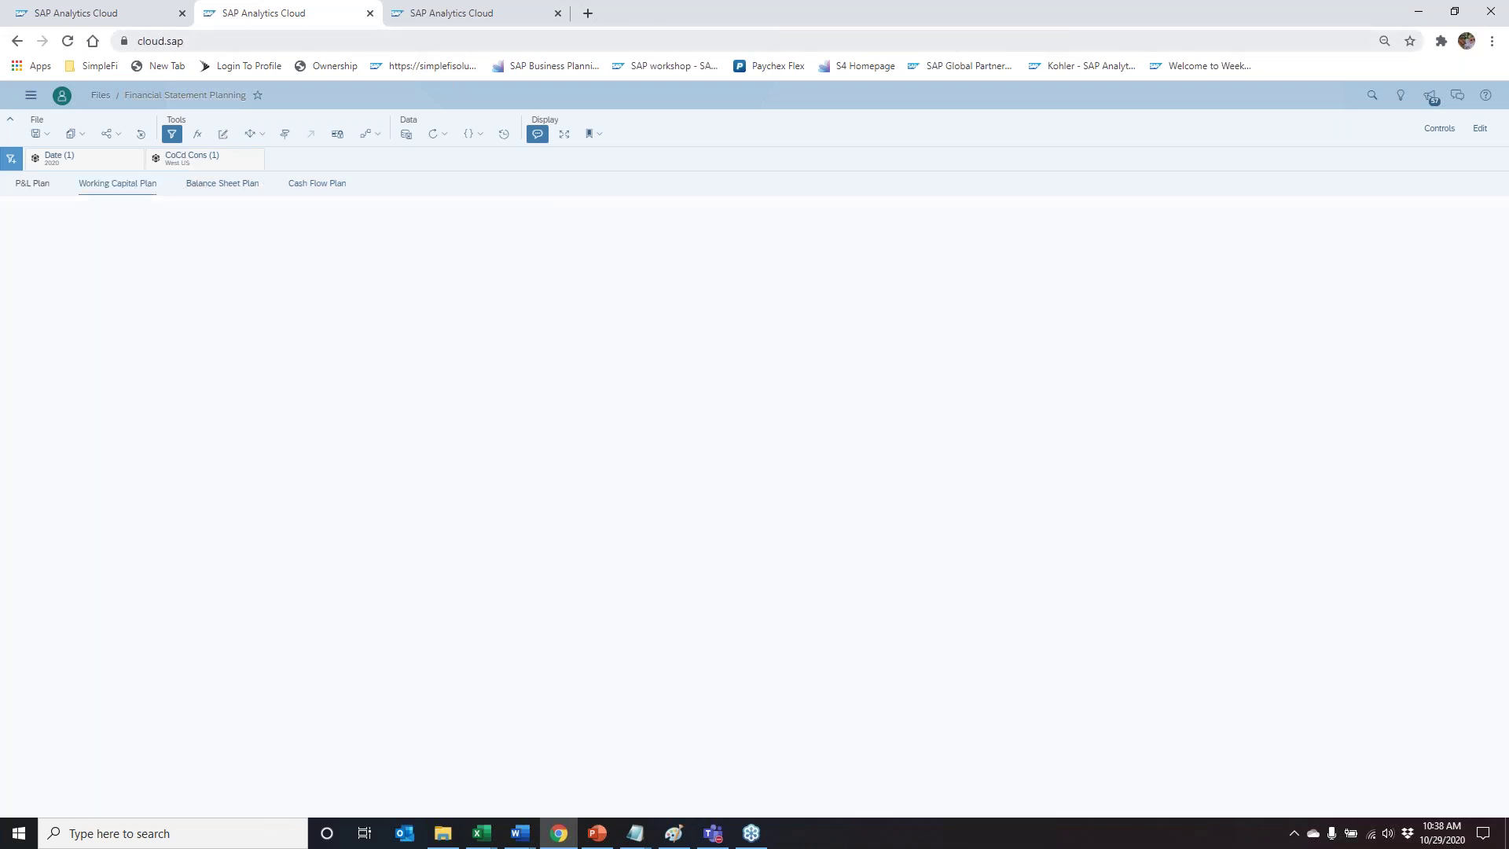
{"action": "left_click", "coordinate": [371, 13]}
{"action": "left_click", "coordinate": [134, 14]}
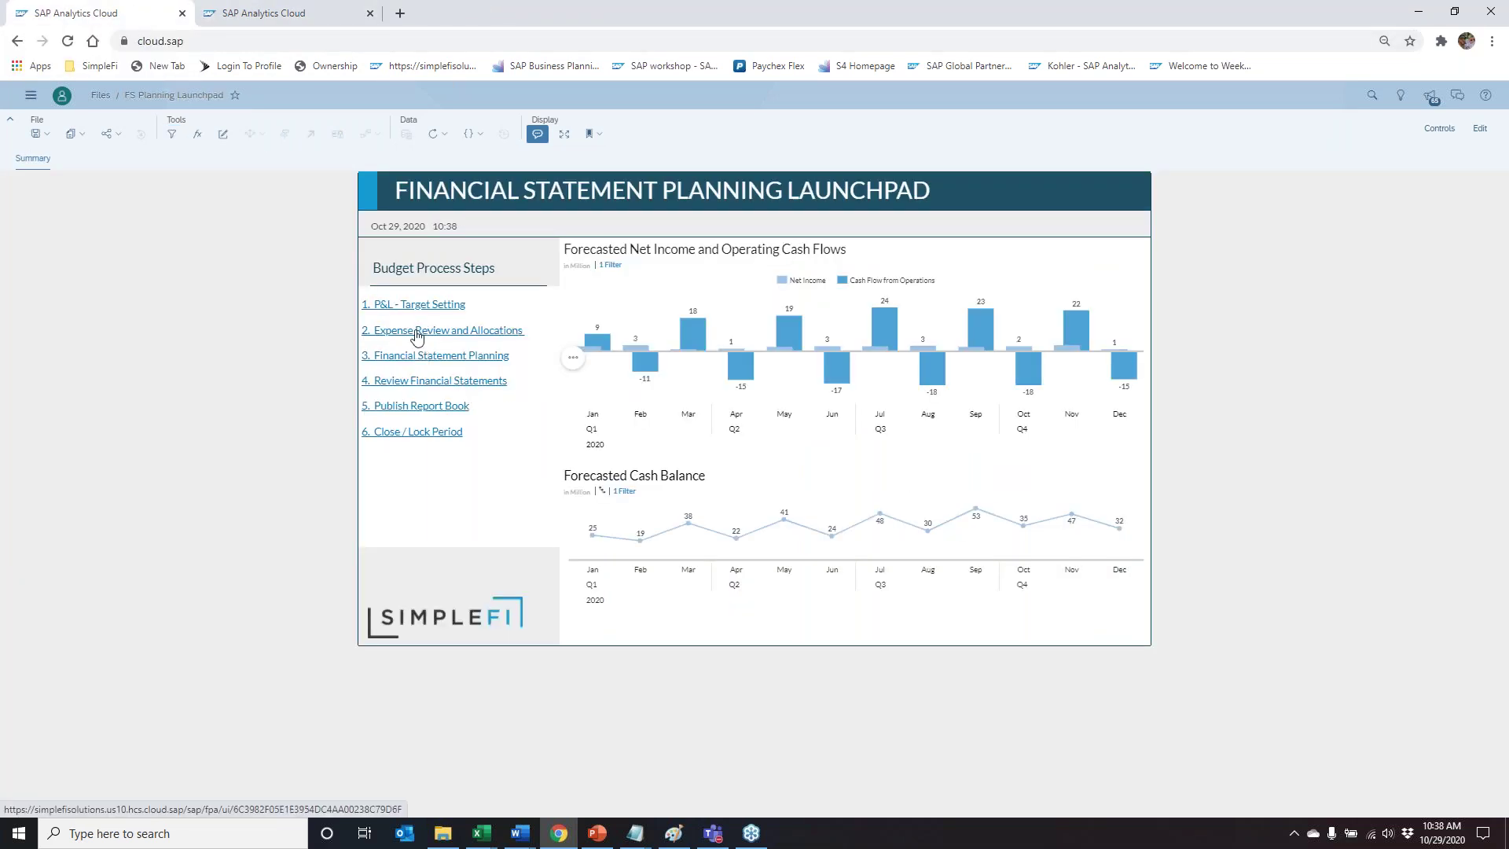
{"action": "left_click", "coordinate": [441, 383]}
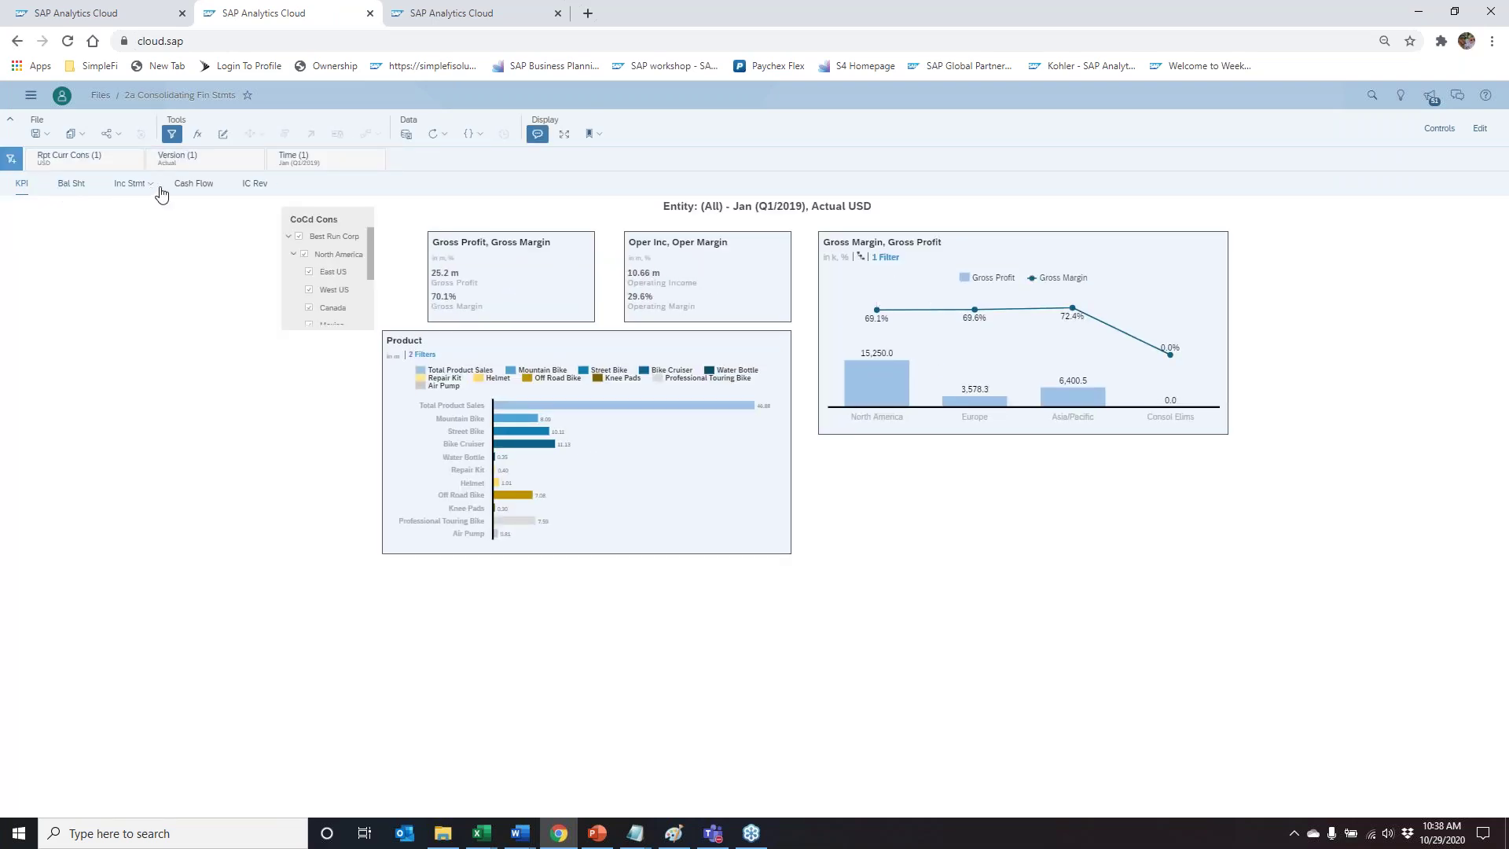
Step: Open the consolidating income statement and examine the N/A Elims column from Net Revenue down to EBITDA
{"action": "left_click", "coordinate": [132, 192]}
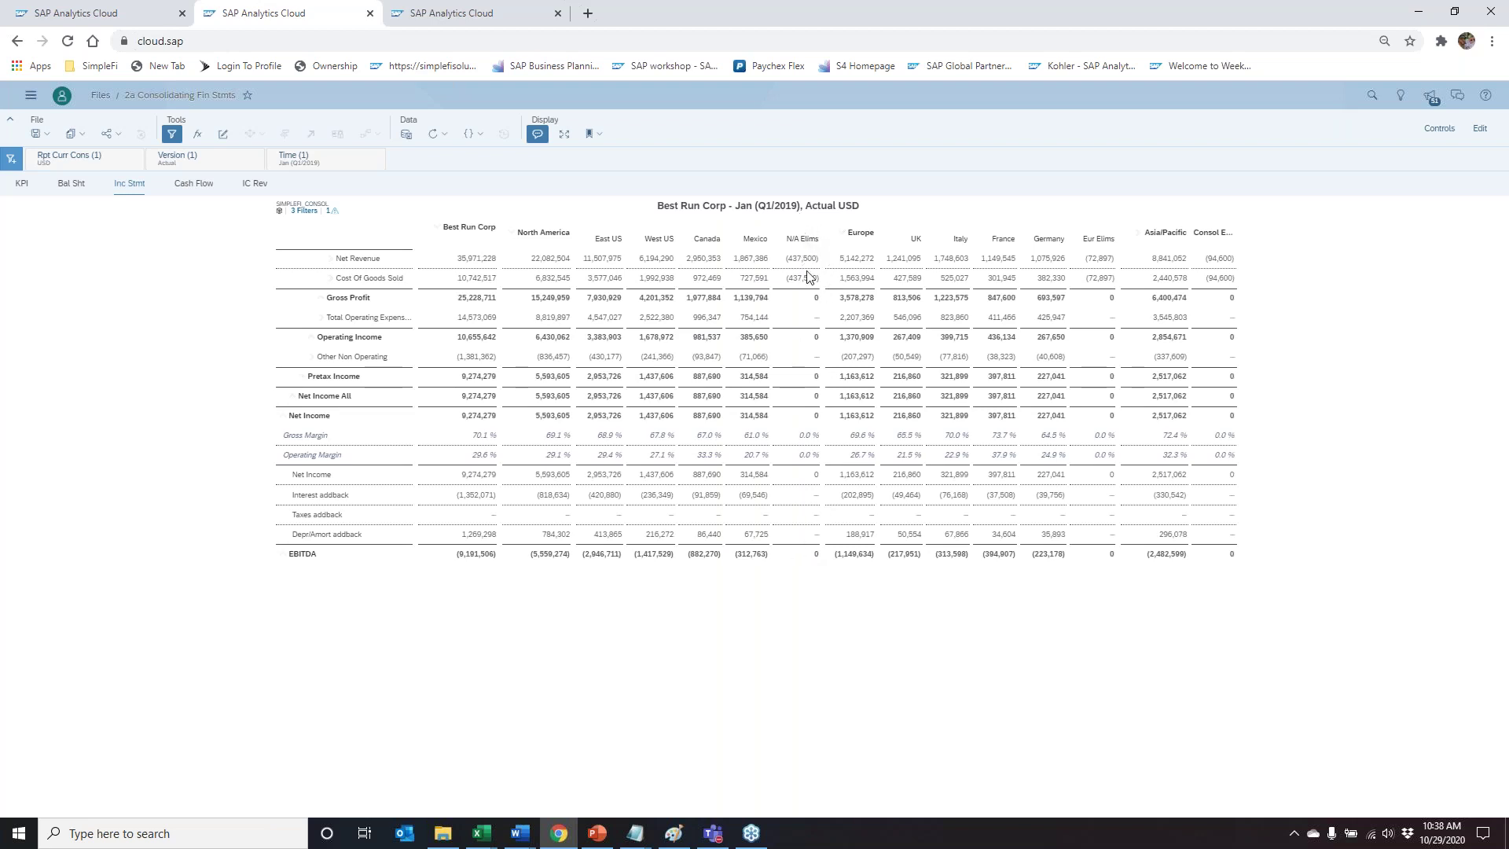
{"action": "mouse_move", "coordinate": [596, 835]}
{"action": "left_click", "coordinate": [804, 263]}
{"action": "left_click_drag", "start_coordinate": [797, 265], "coordinate": [809, 559]}
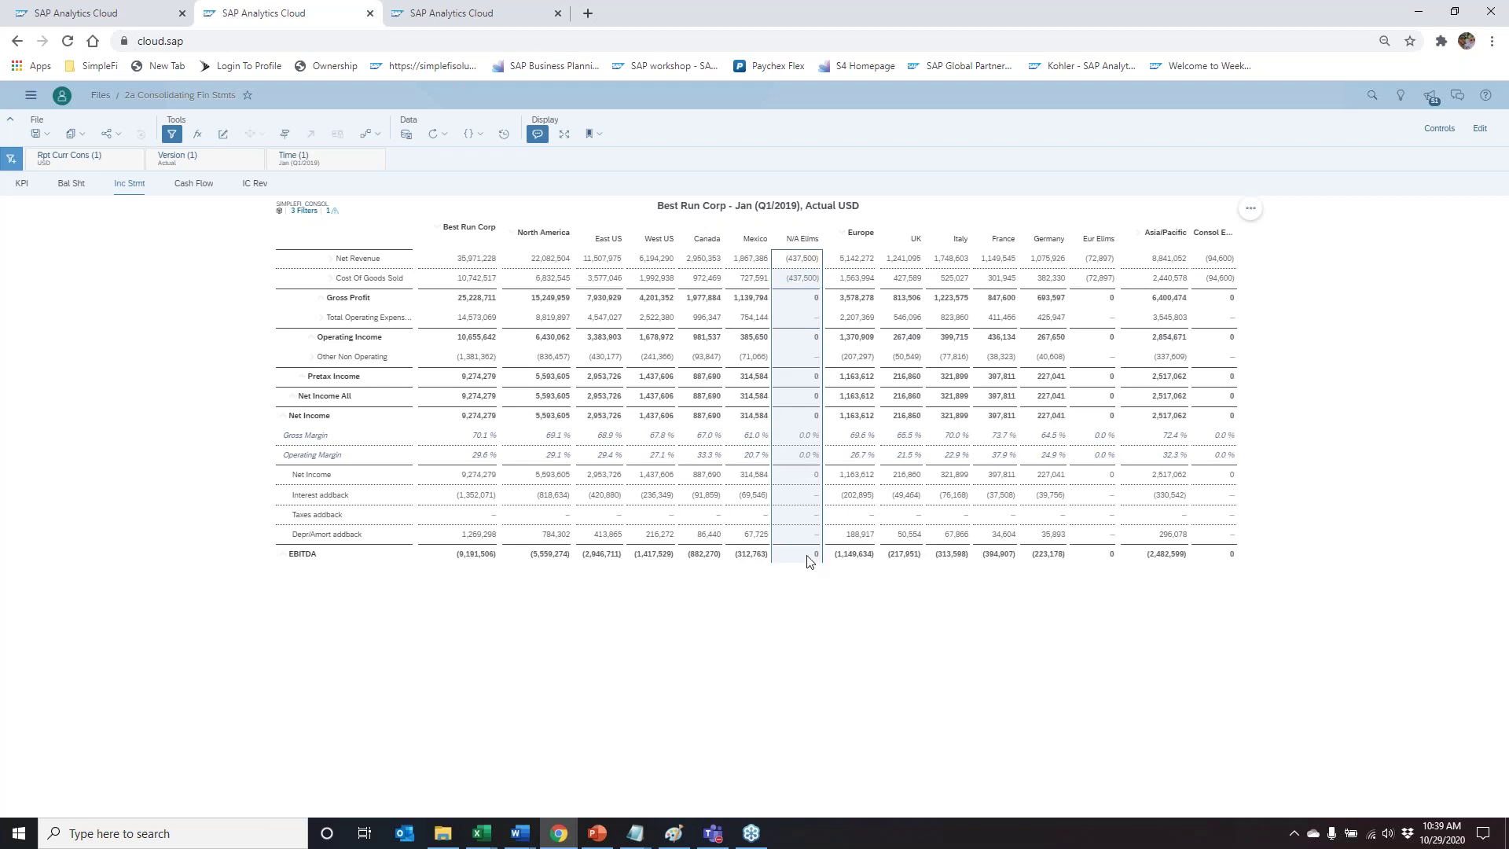
{"action": "left_click", "coordinate": [806, 262]}
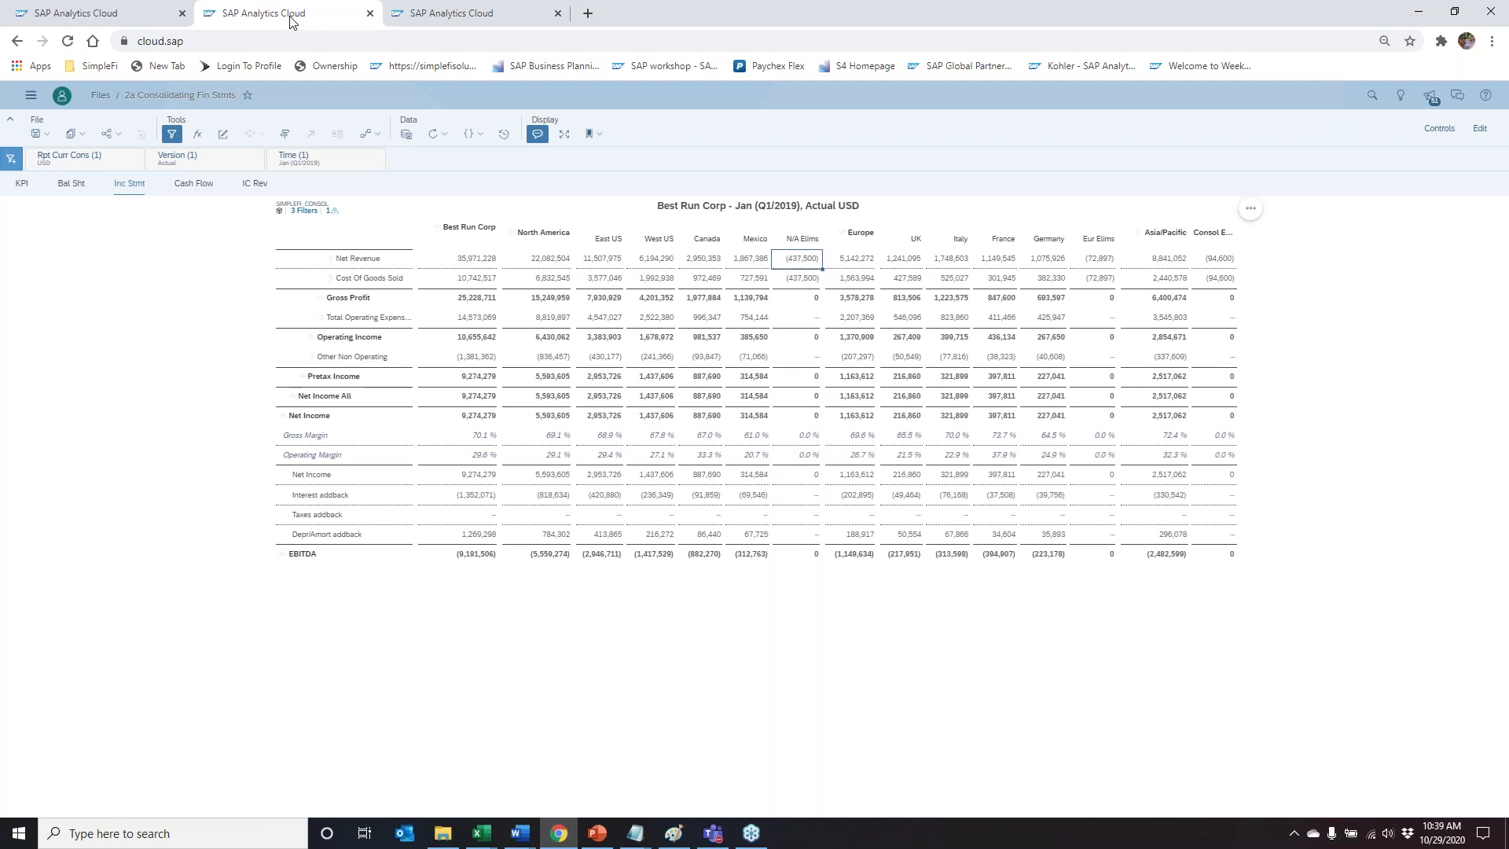
Step: Close the consolidation story, open Publish Report Book from the launchpad and examine the Operating Income Bridge's price and volume variances
{"action": "left_click", "coordinate": [370, 14]}
{"action": "left_click", "coordinate": [142, 20]}
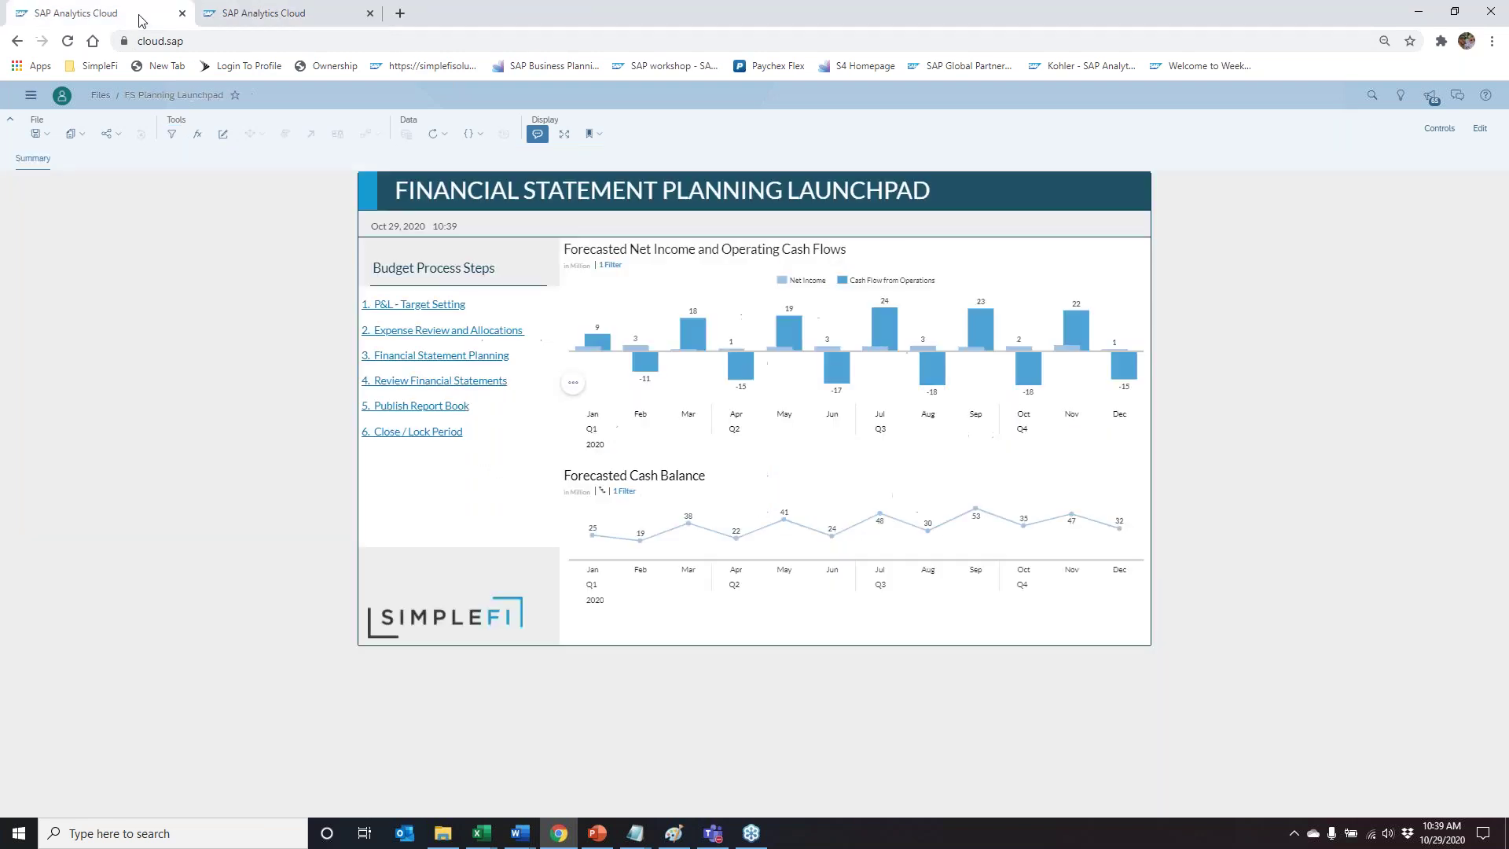
{"action": "left_click", "coordinate": [410, 407]}
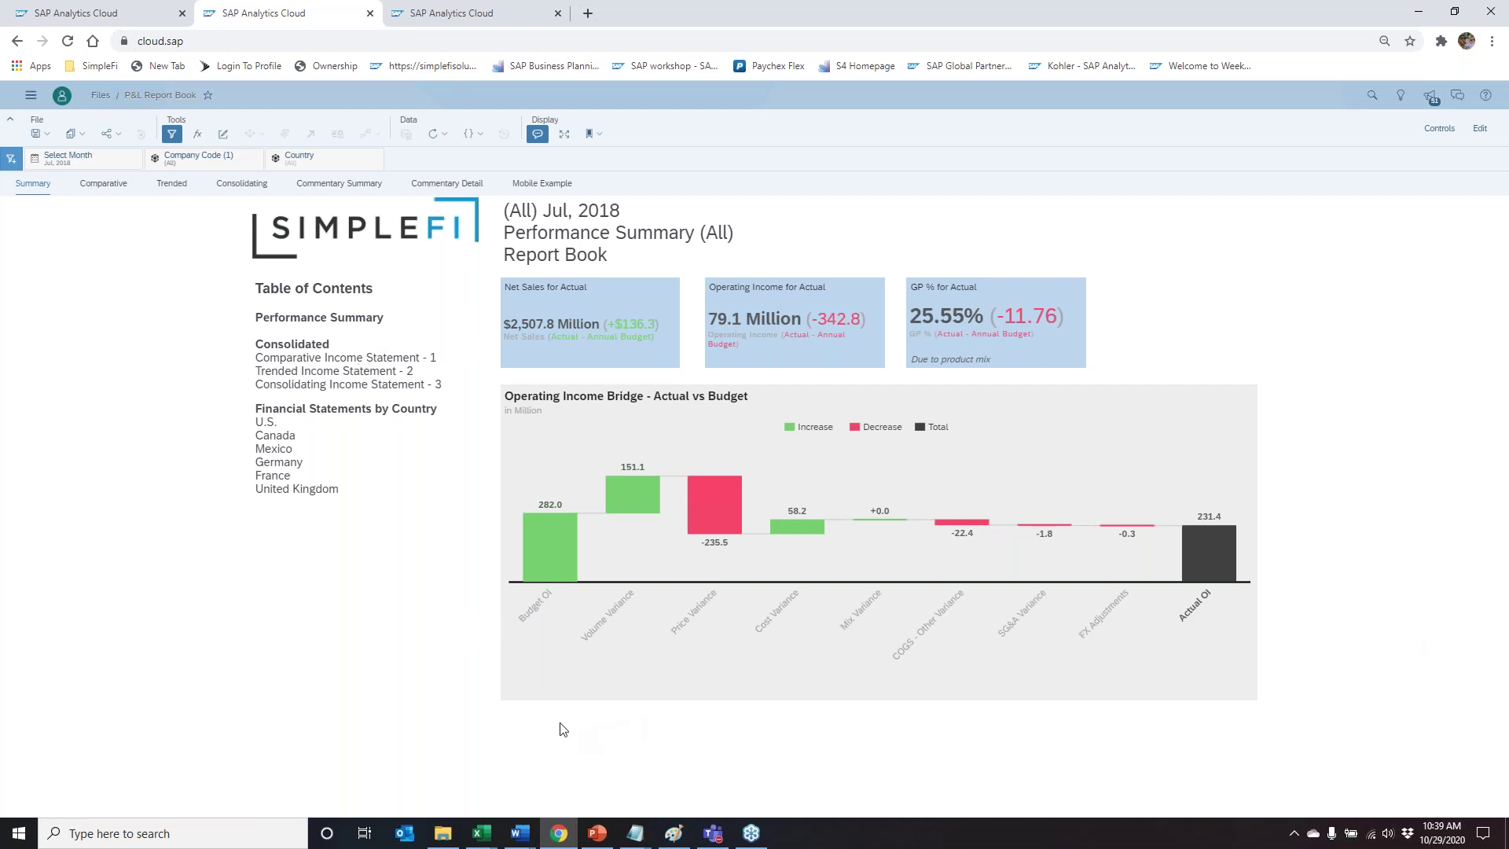
{"action": "mouse_move", "coordinate": [710, 543]}
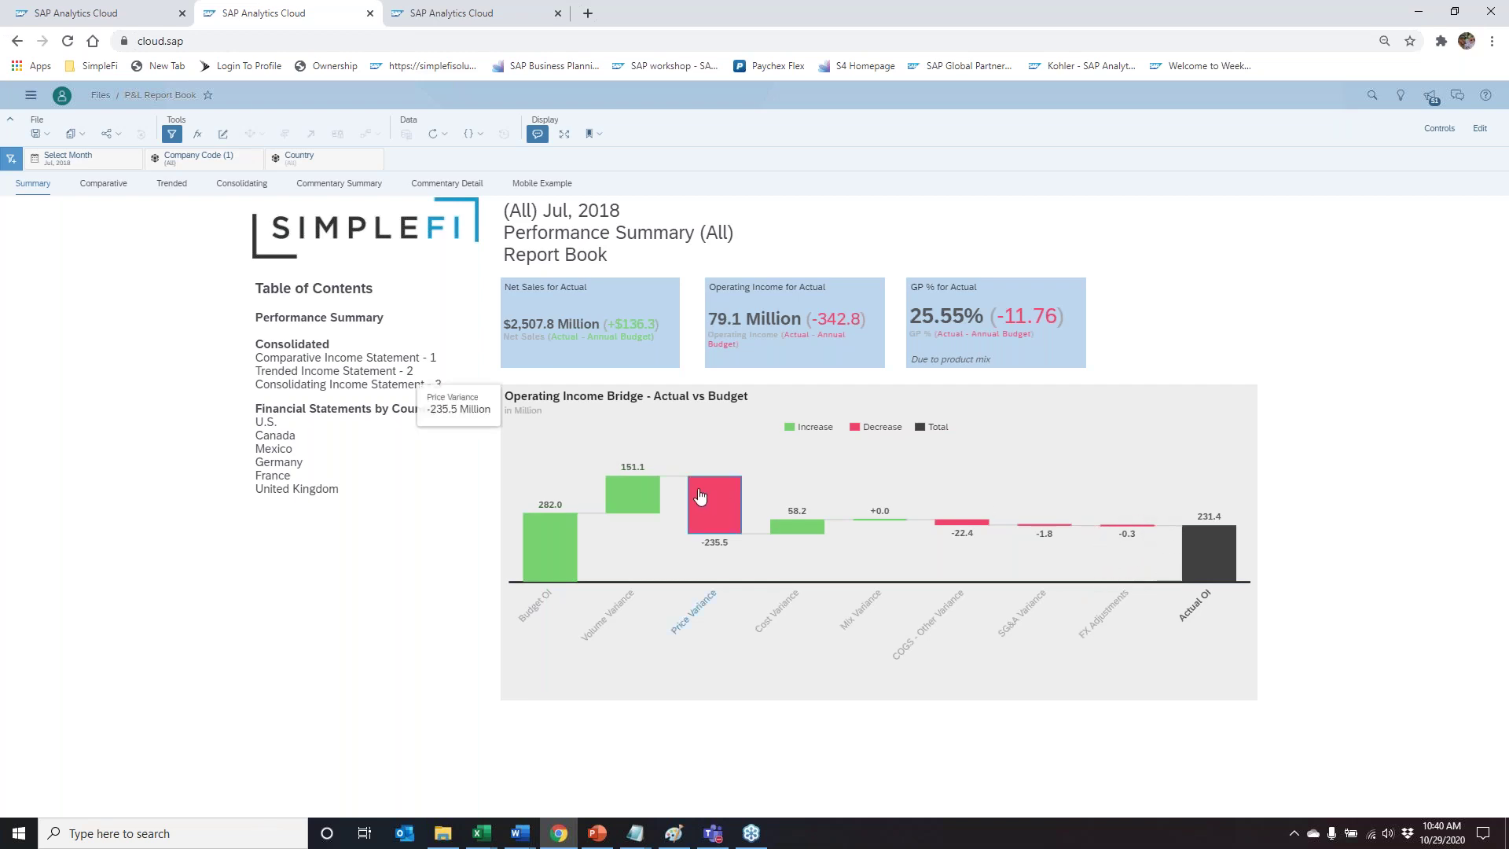
{"action": "mouse_move", "coordinate": [625, 513]}
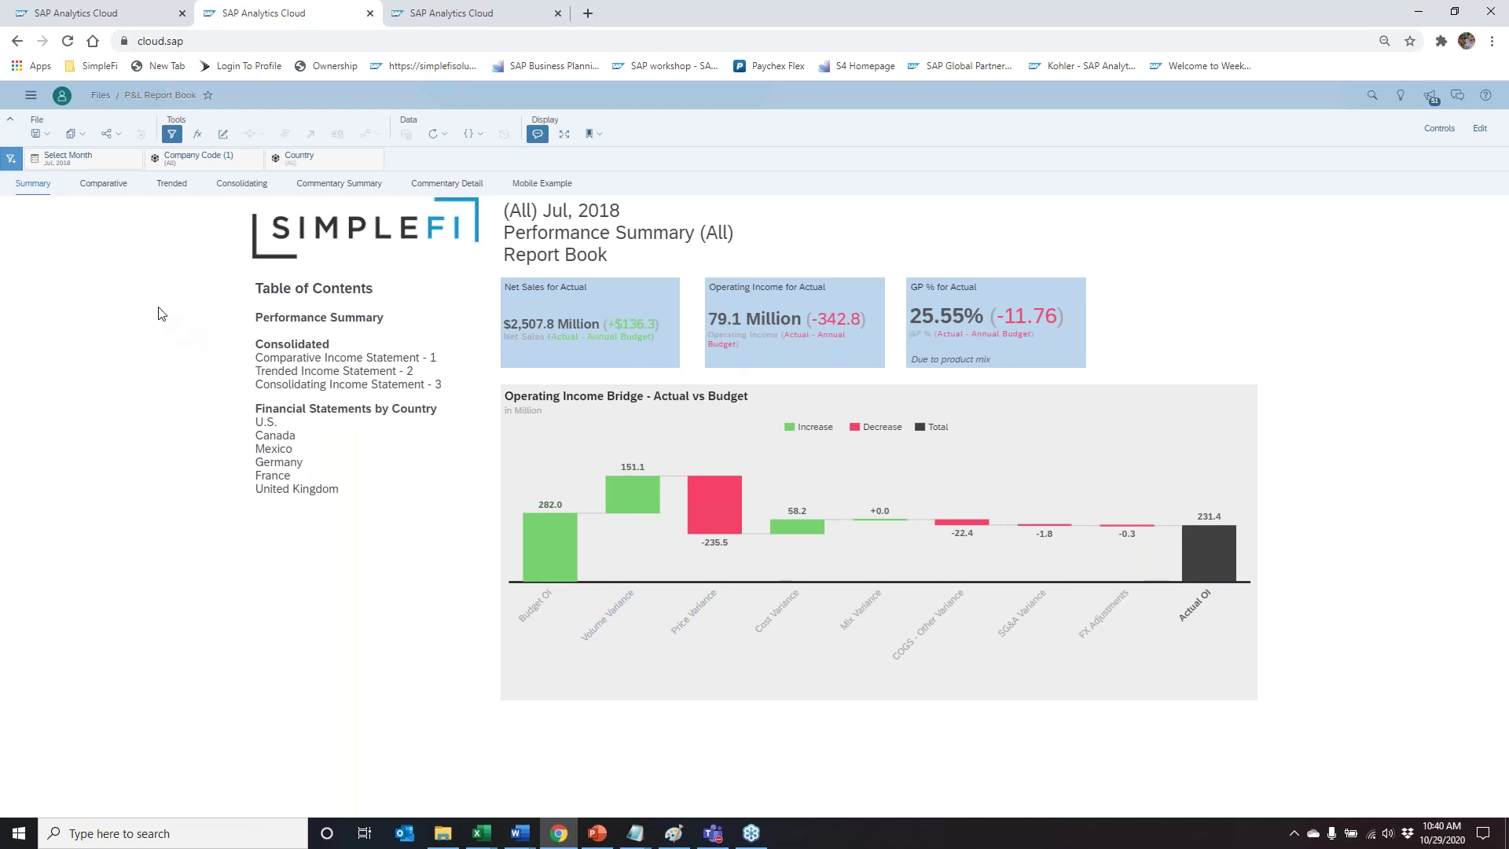
Step: On the Comparative page, set the month to Sep 2018 and remove the YTD measure from the P&L comparison
{"action": "left_click", "coordinate": [100, 186]}
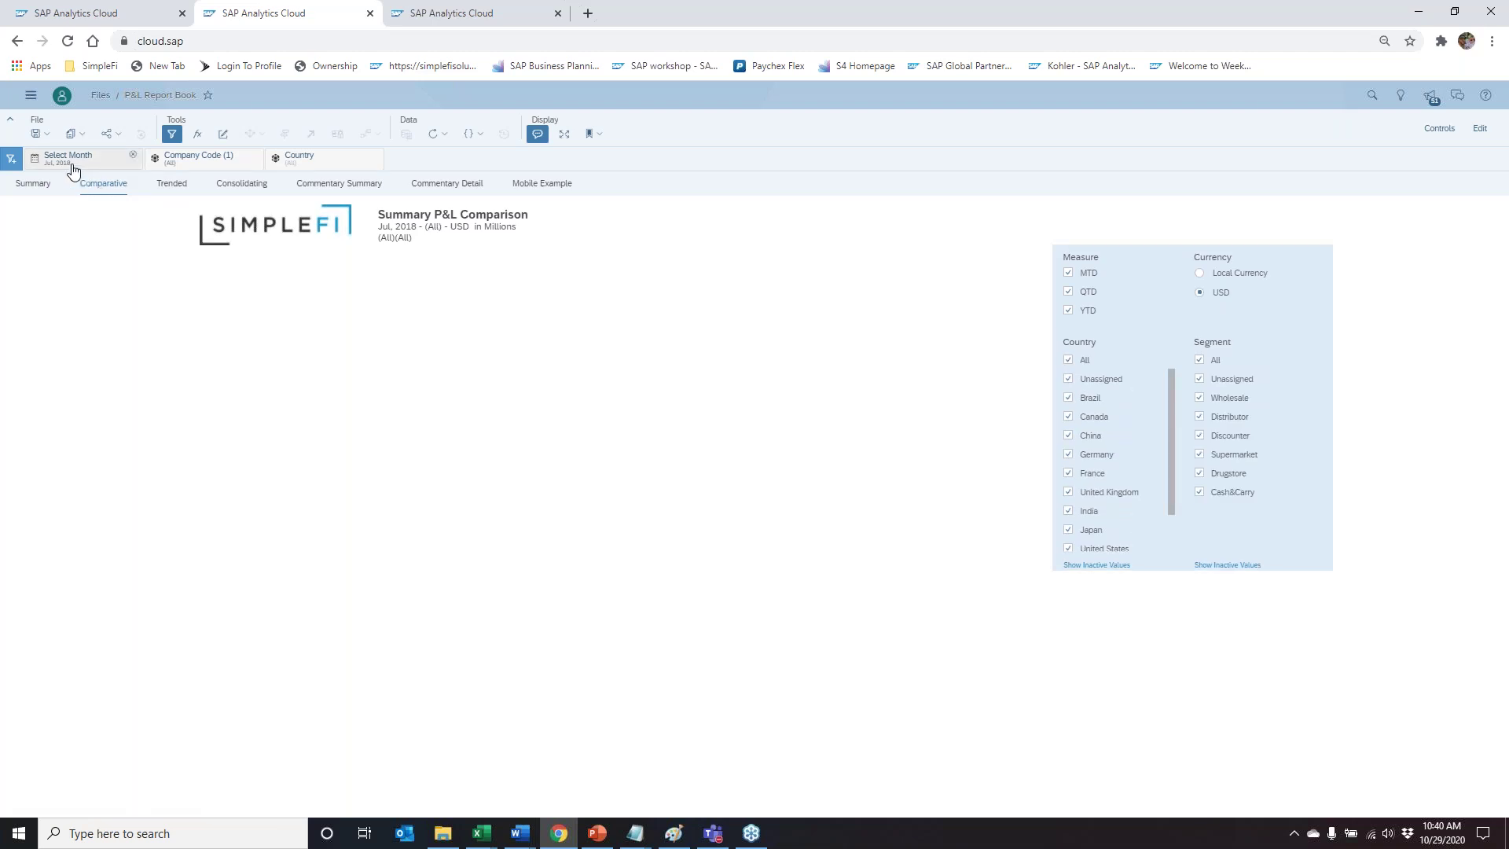
{"action": "left_click", "coordinate": [71, 161]}
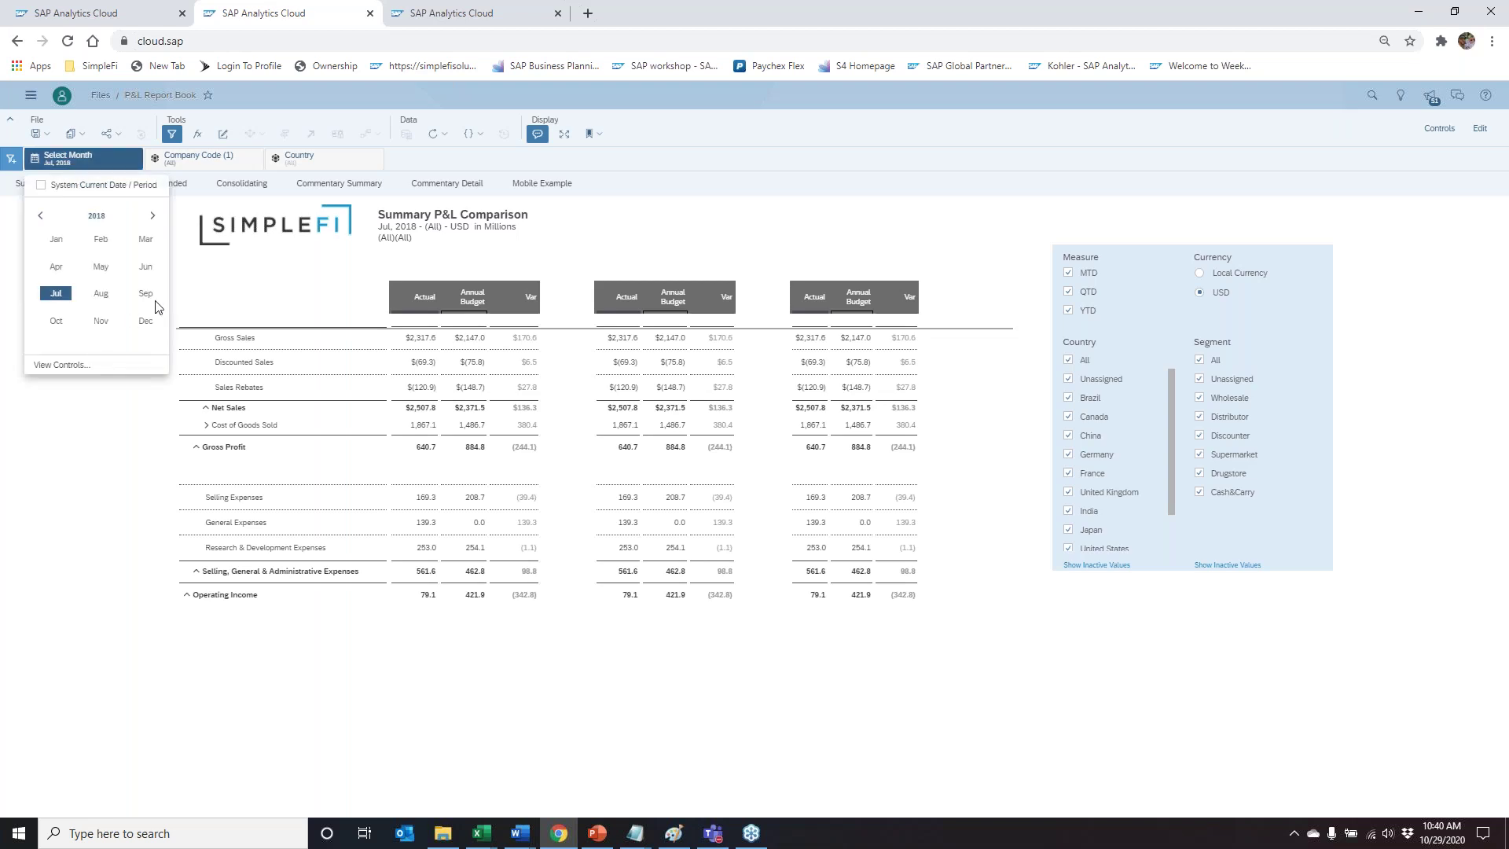
{"action": "left_click", "coordinate": [145, 293]}
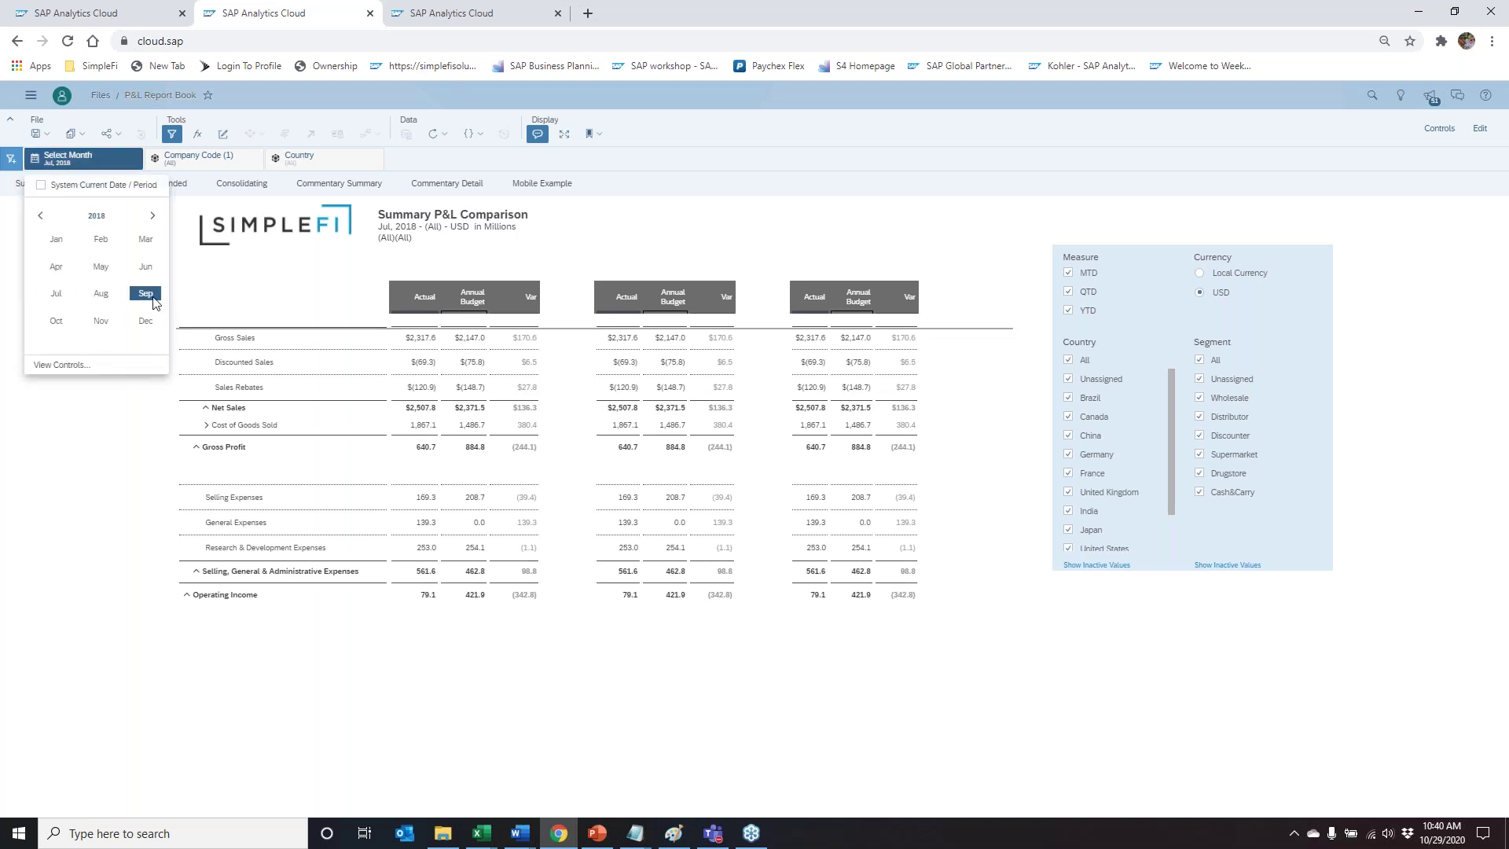
{"action": "left_click", "coordinate": [1072, 312]}
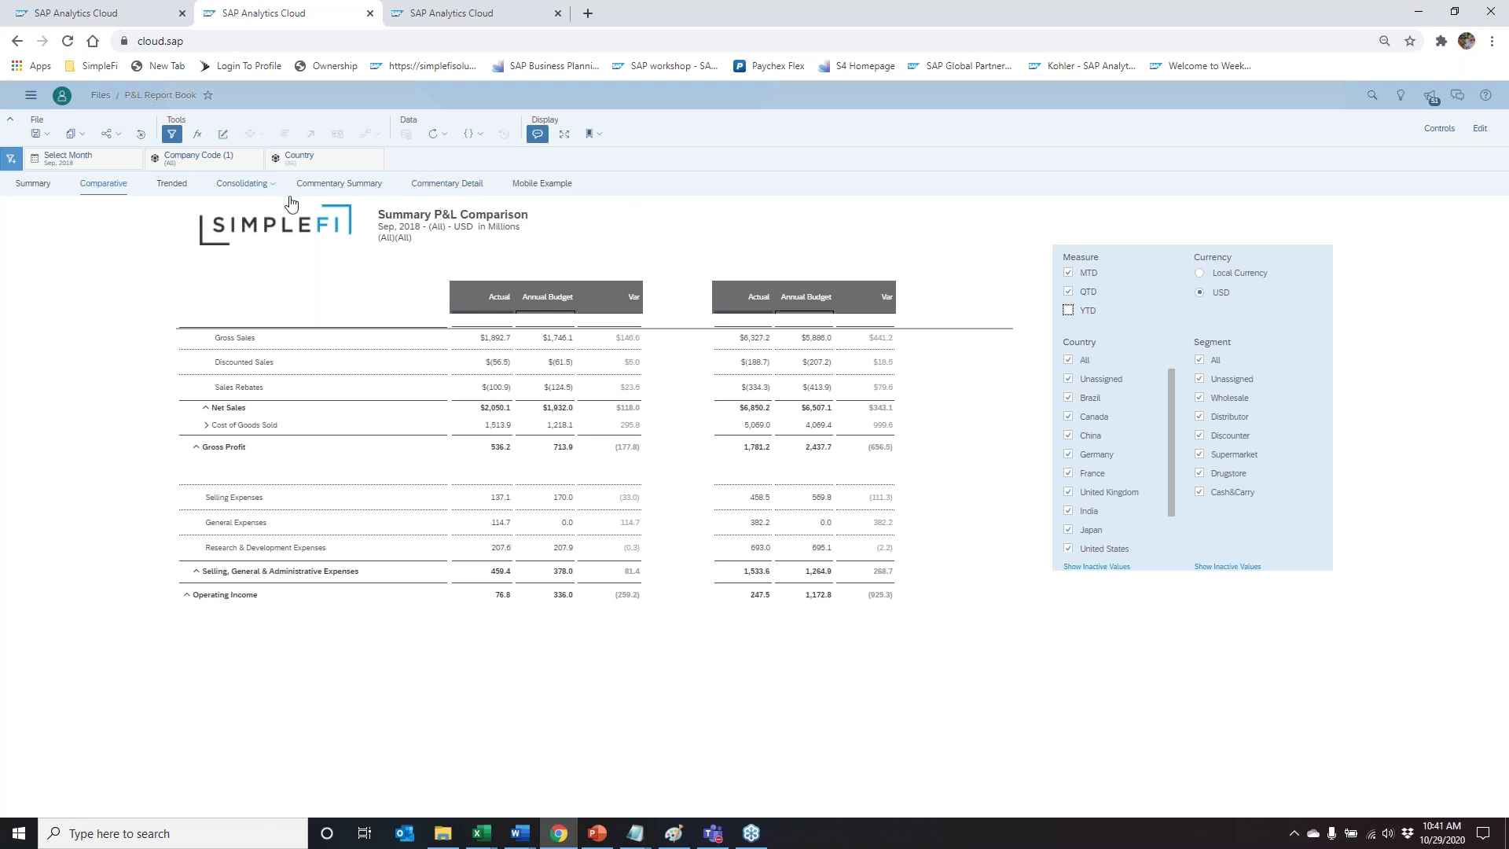
Step: On the Commentary Detail page, post the comment "variance due to plant closure" for ACME China Ltd
{"action": "left_click", "coordinate": [447, 188]}
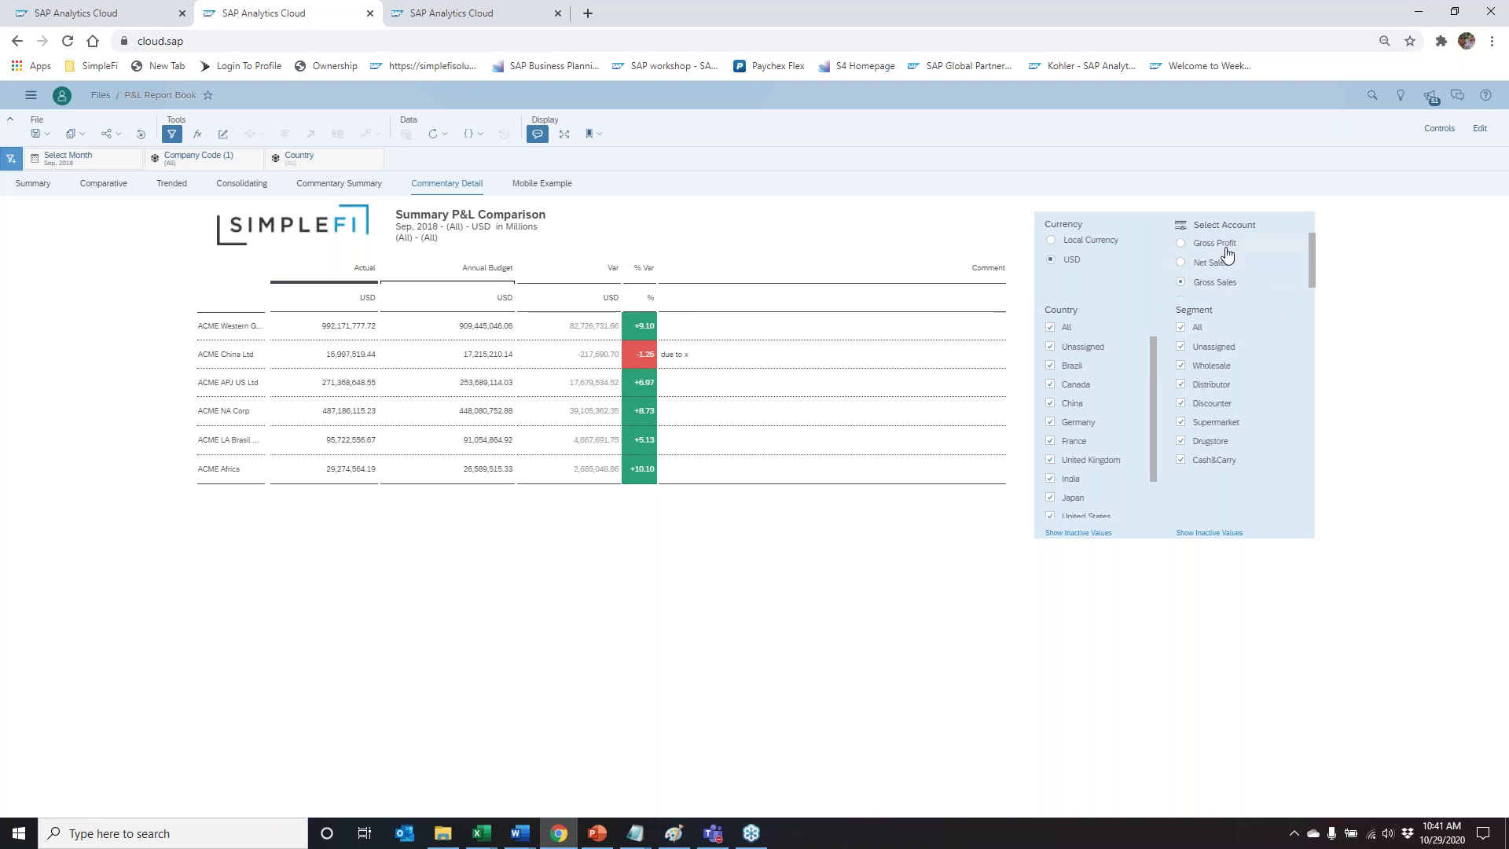
{"action": "left_click", "coordinate": [721, 364]}
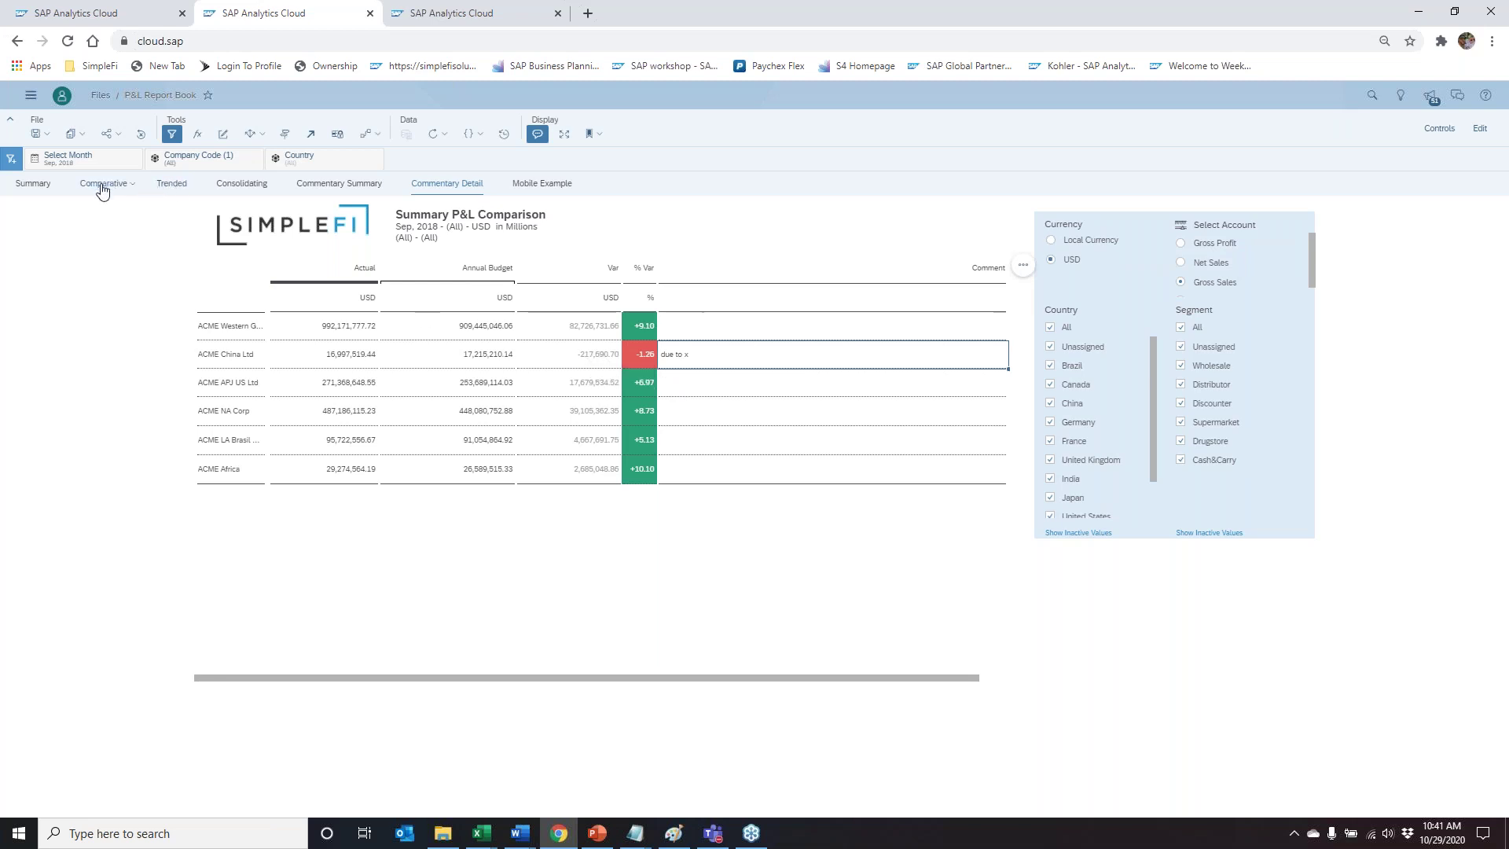
{"action": "left_click", "coordinate": [710, 360]}
{"action": "type", "text": "variance due to plant closure"}
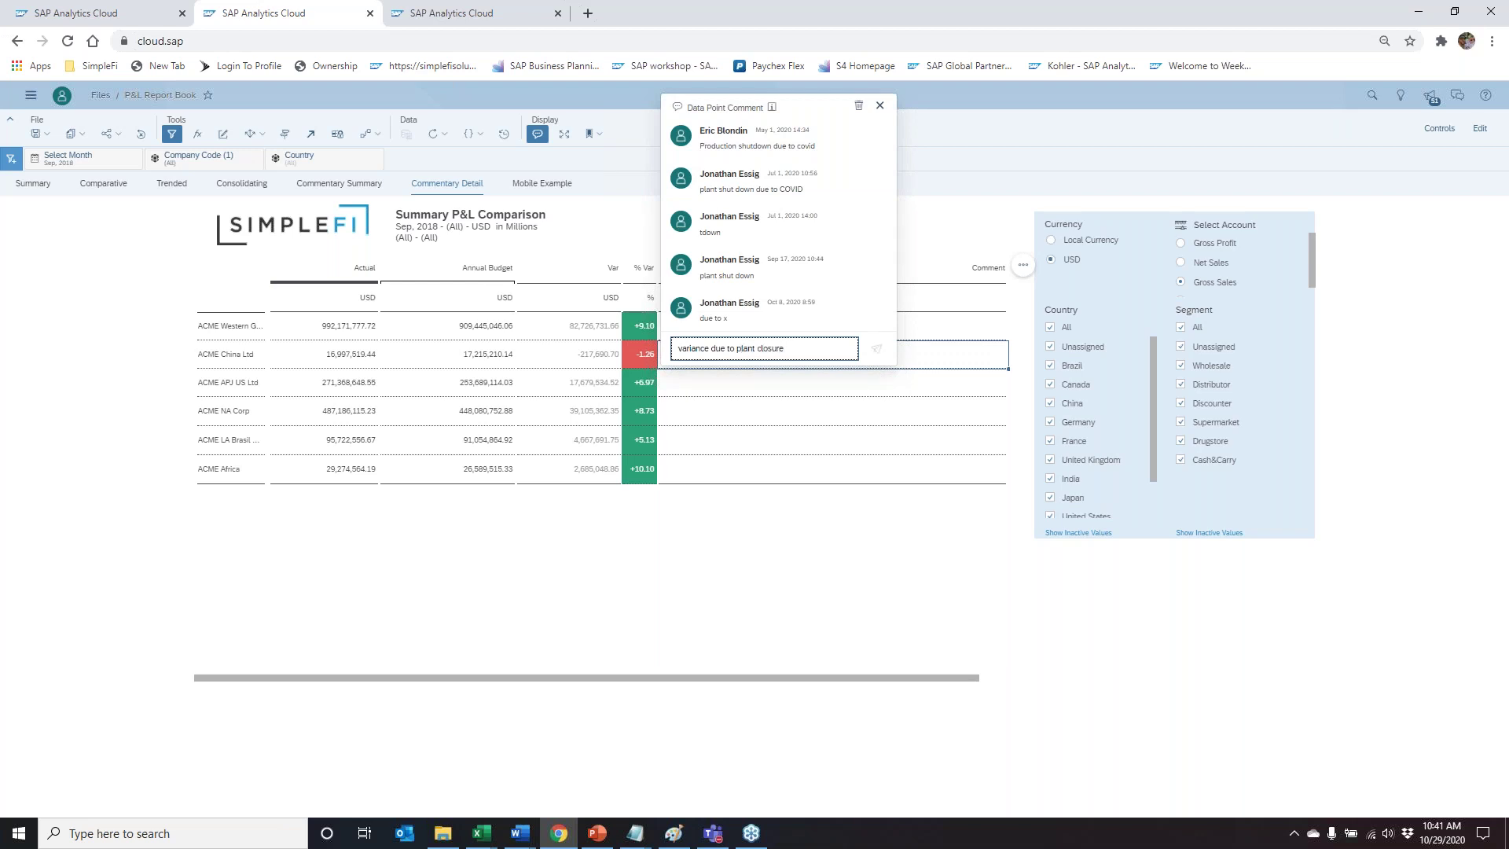
{"action": "key", "text": "Return"}
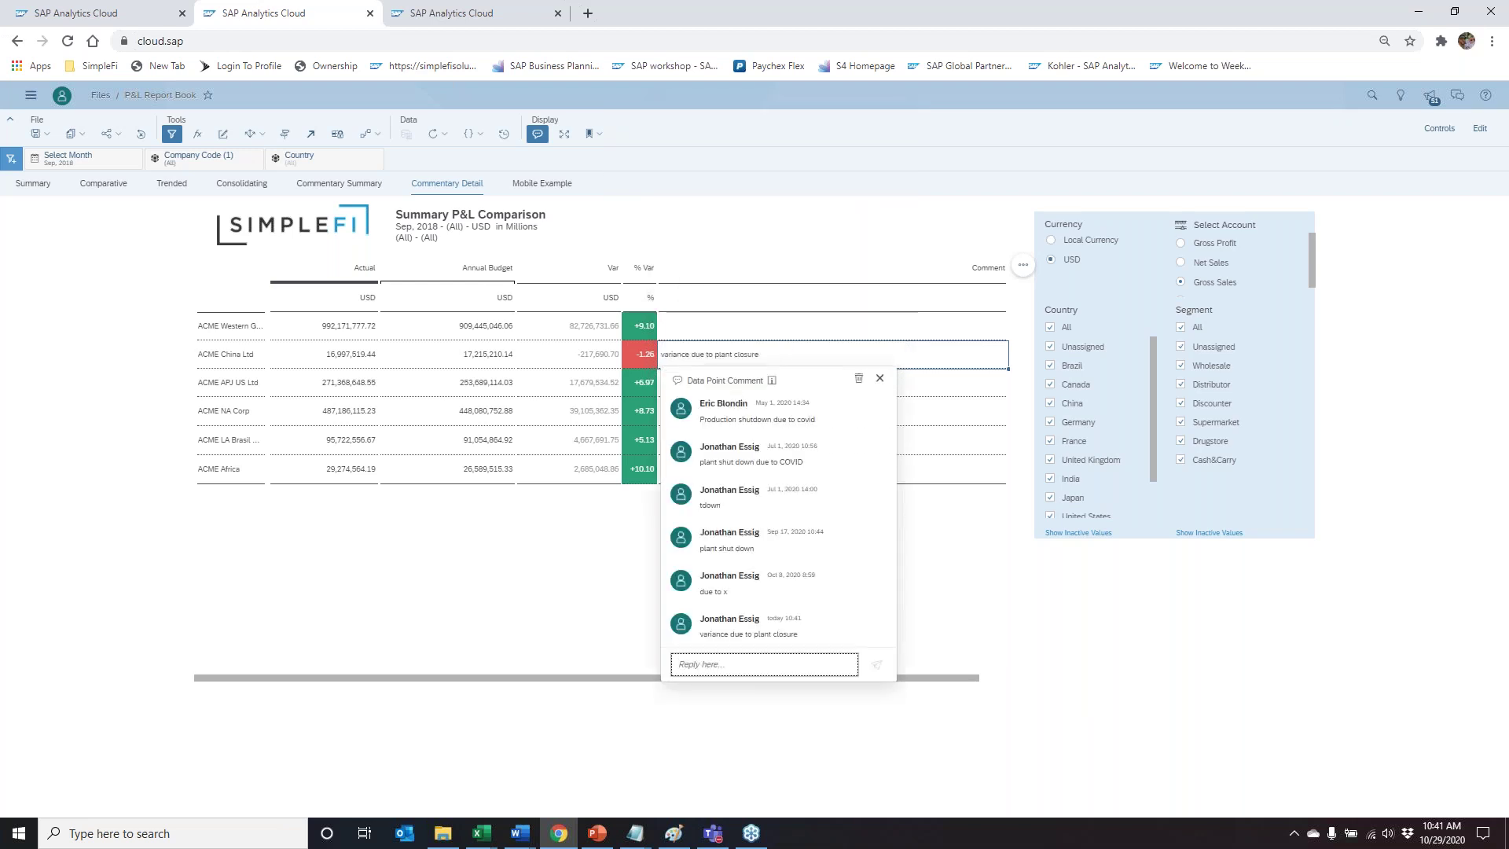
{"action": "left_click", "coordinate": [747, 351]}
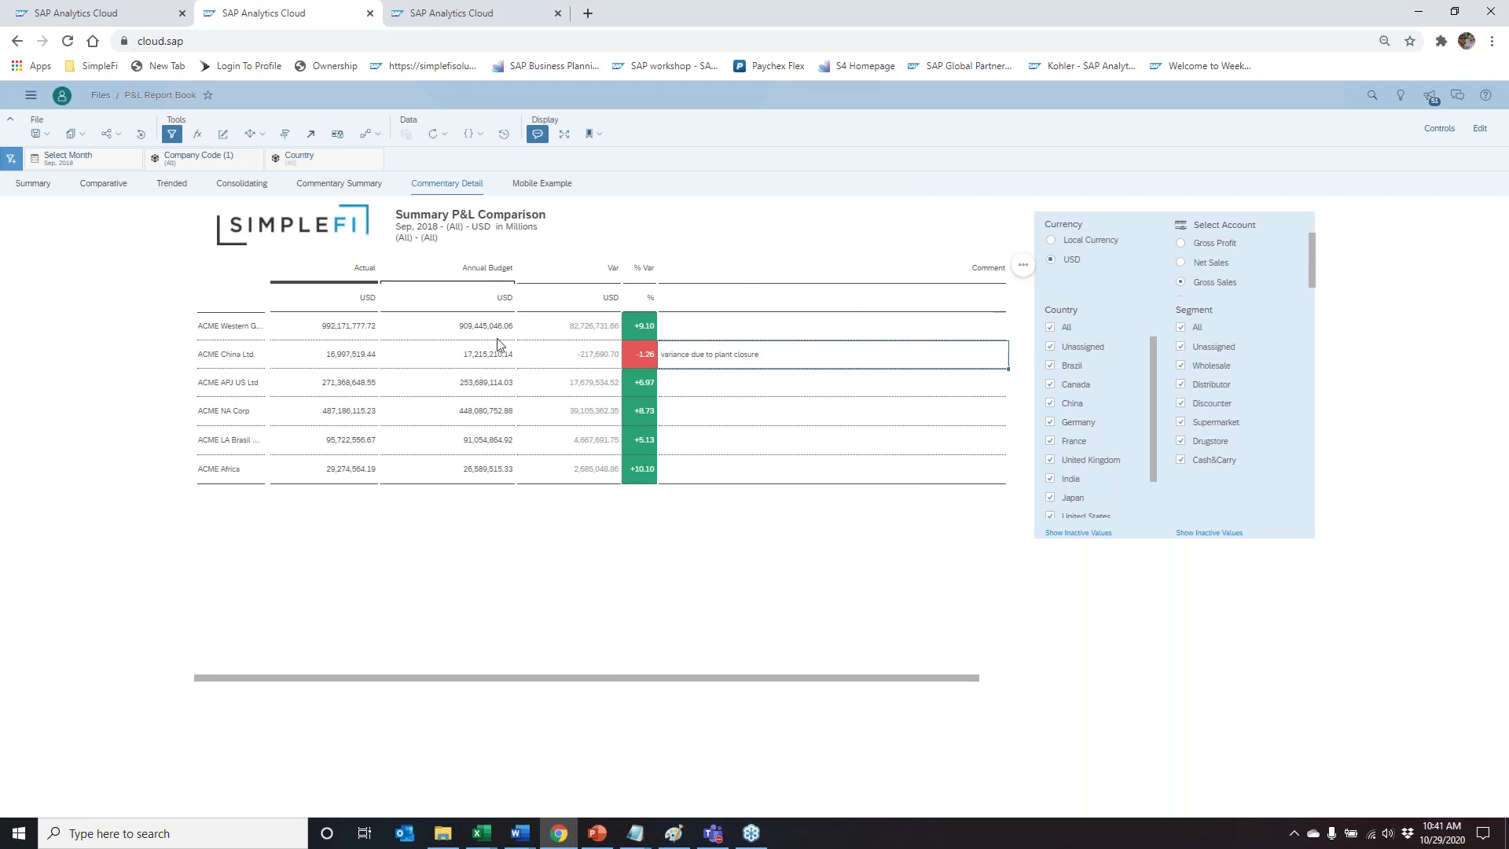
Step: On the Commentary Summary page, filter the company code to only ACME China Ltd and check the Gross Sales comment
{"action": "left_click", "coordinate": [325, 184]}
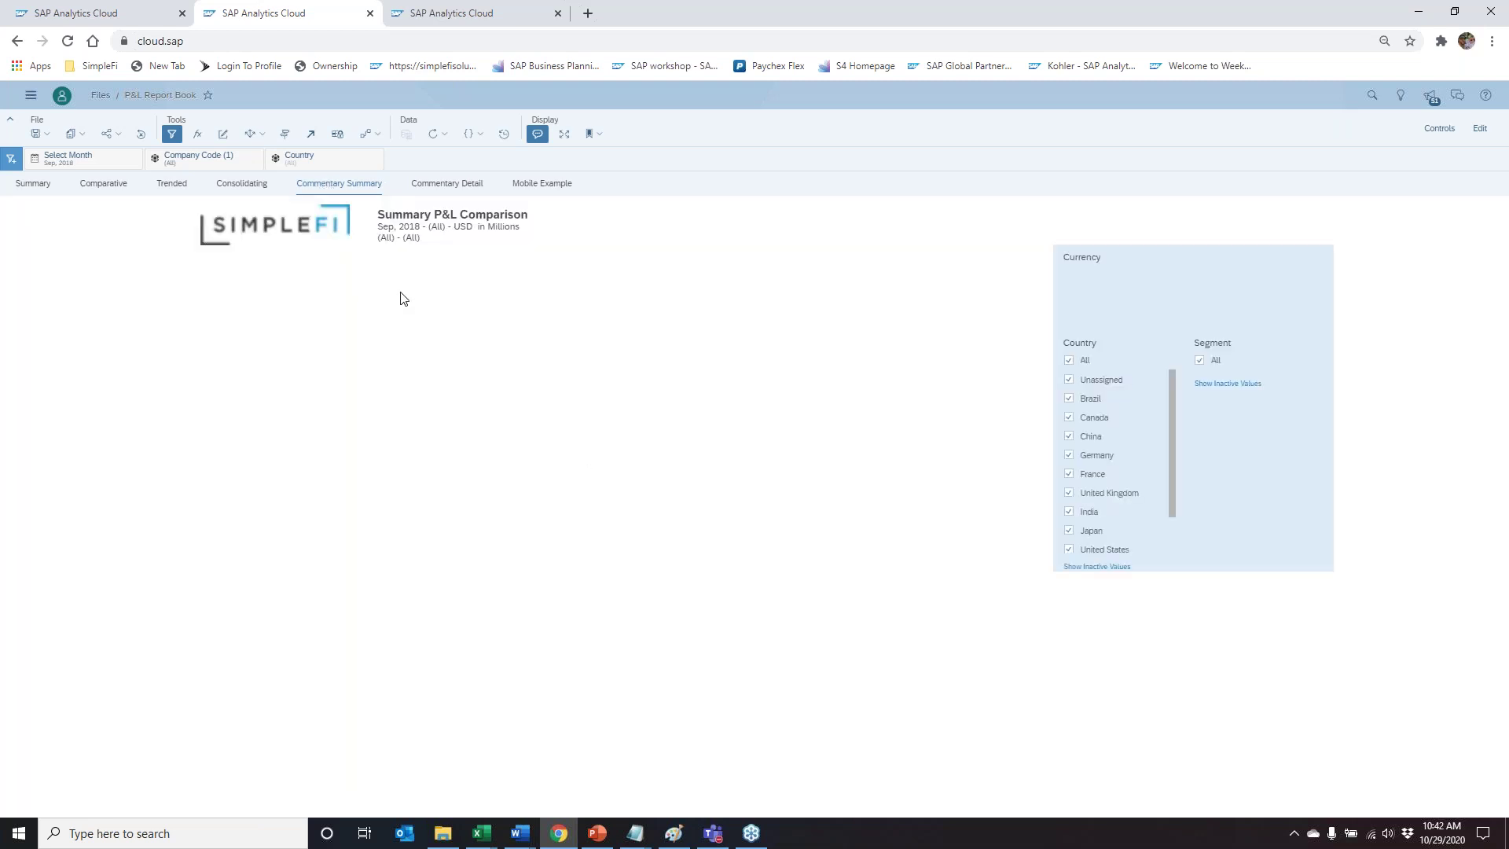
{"action": "left_click", "coordinate": [784, 328]}
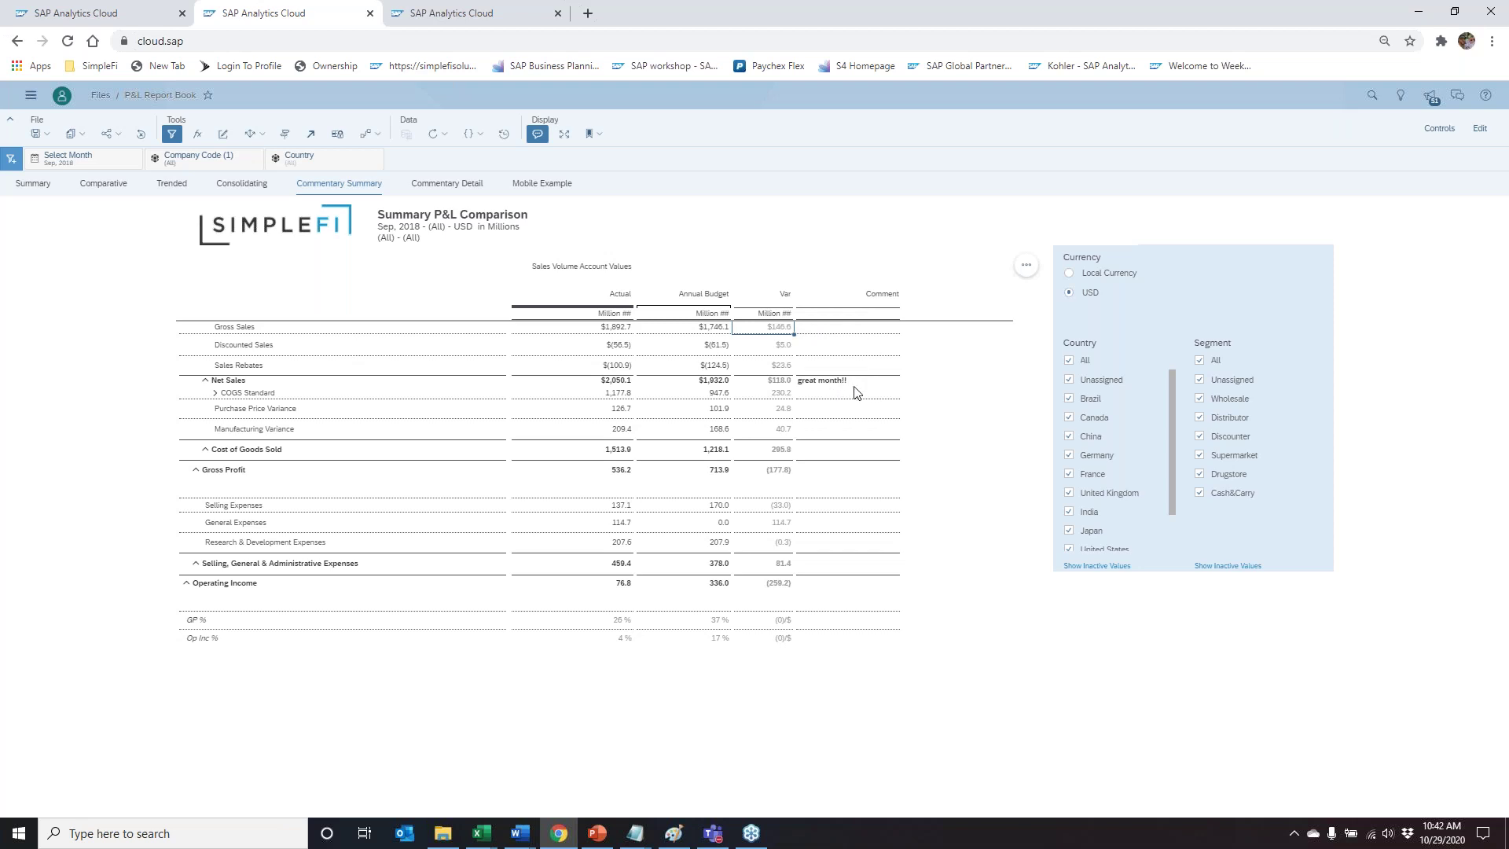
{"action": "left_click", "coordinate": [219, 163]}
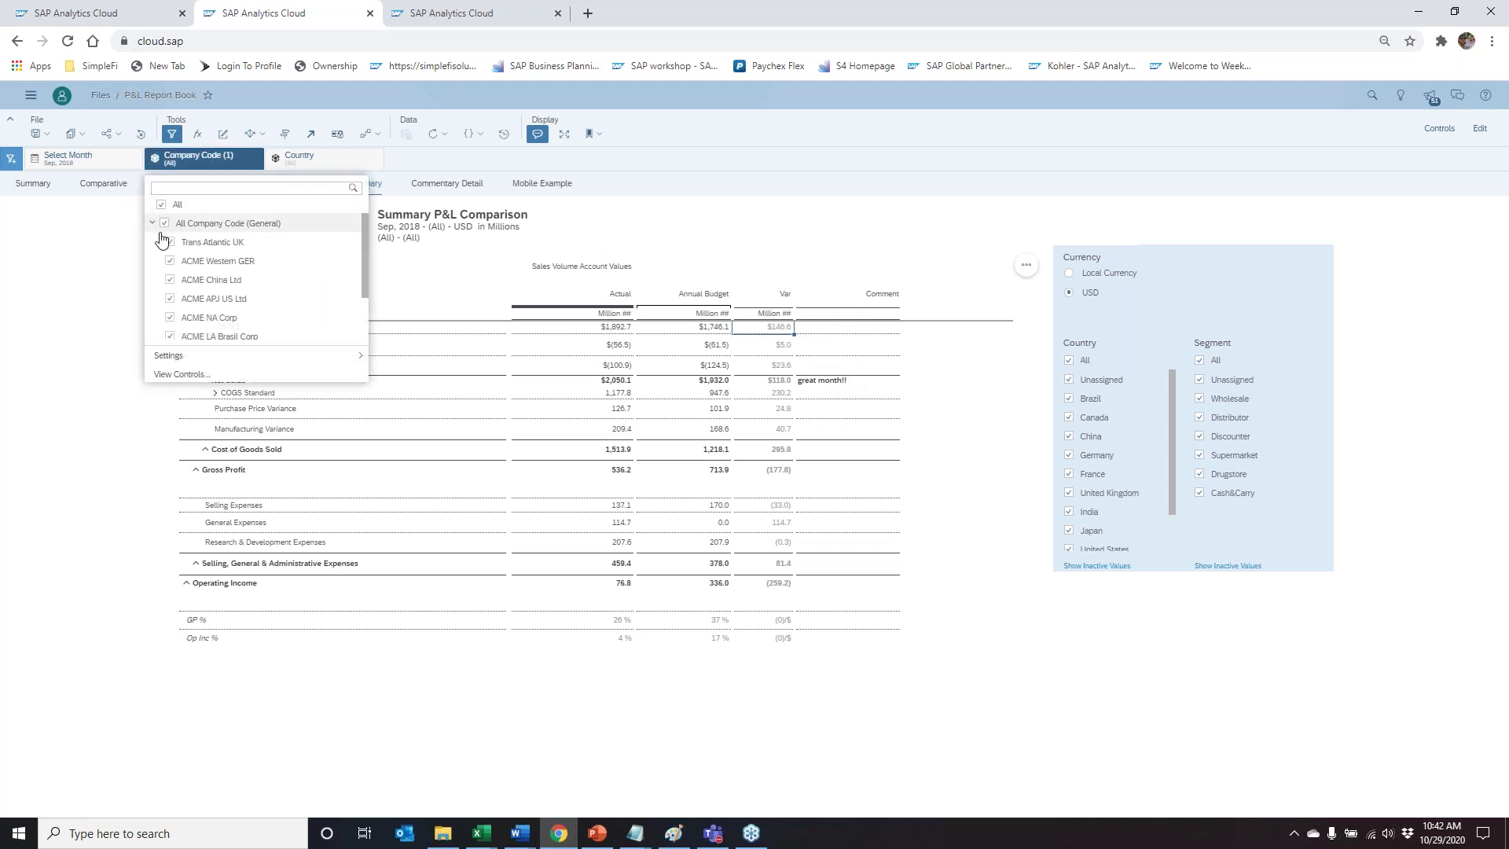
{"action": "left_click", "coordinate": [161, 204]}
{"action": "left_click", "coordinate": [170, 280]}
{"action": "left_click", "coordinate": [110, 346]}
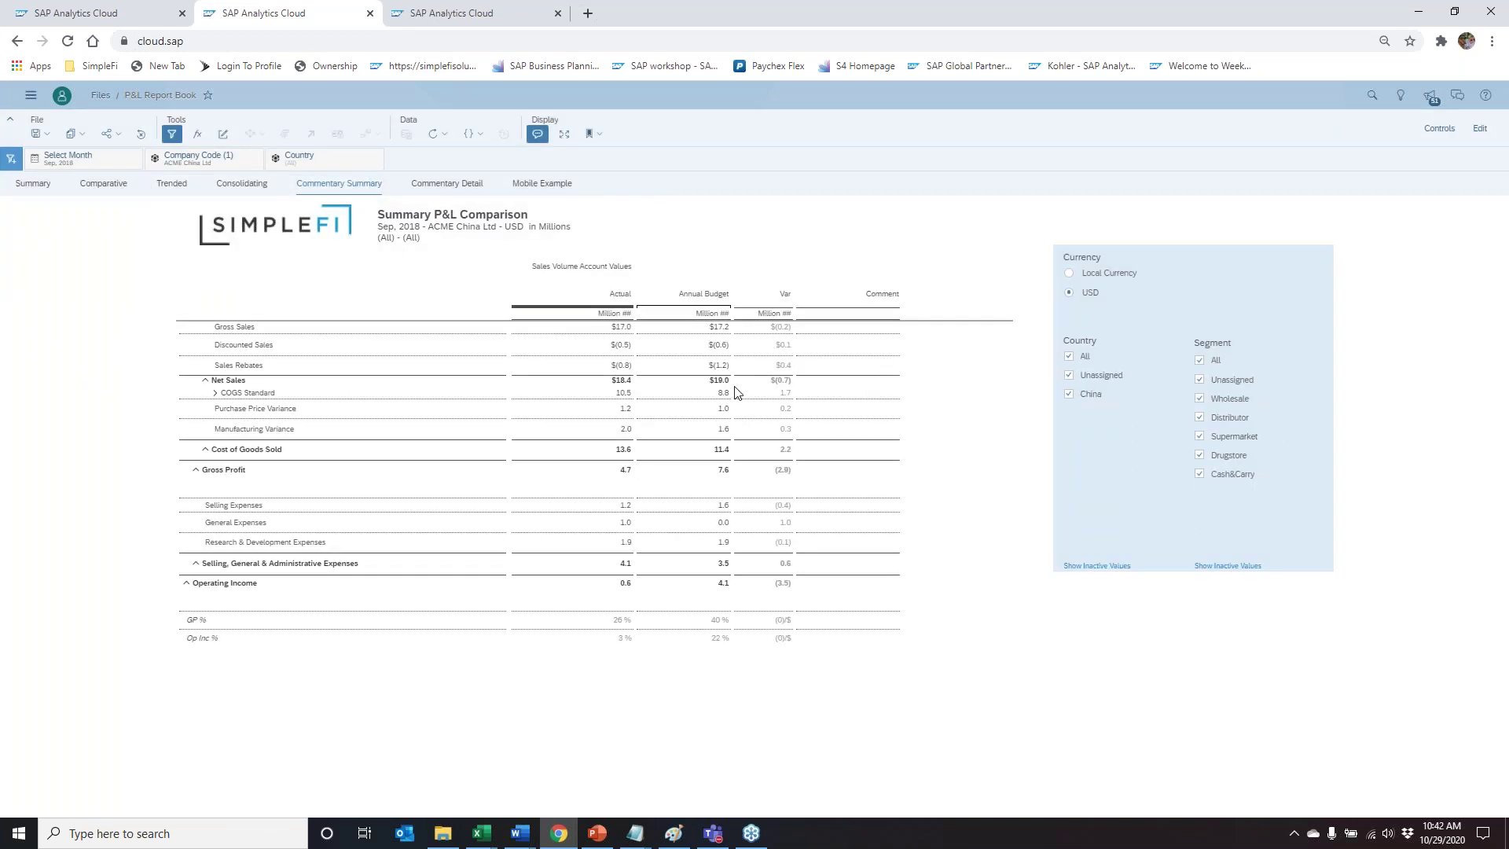
{"action": "left_click", "coordinate": [846, 329]}
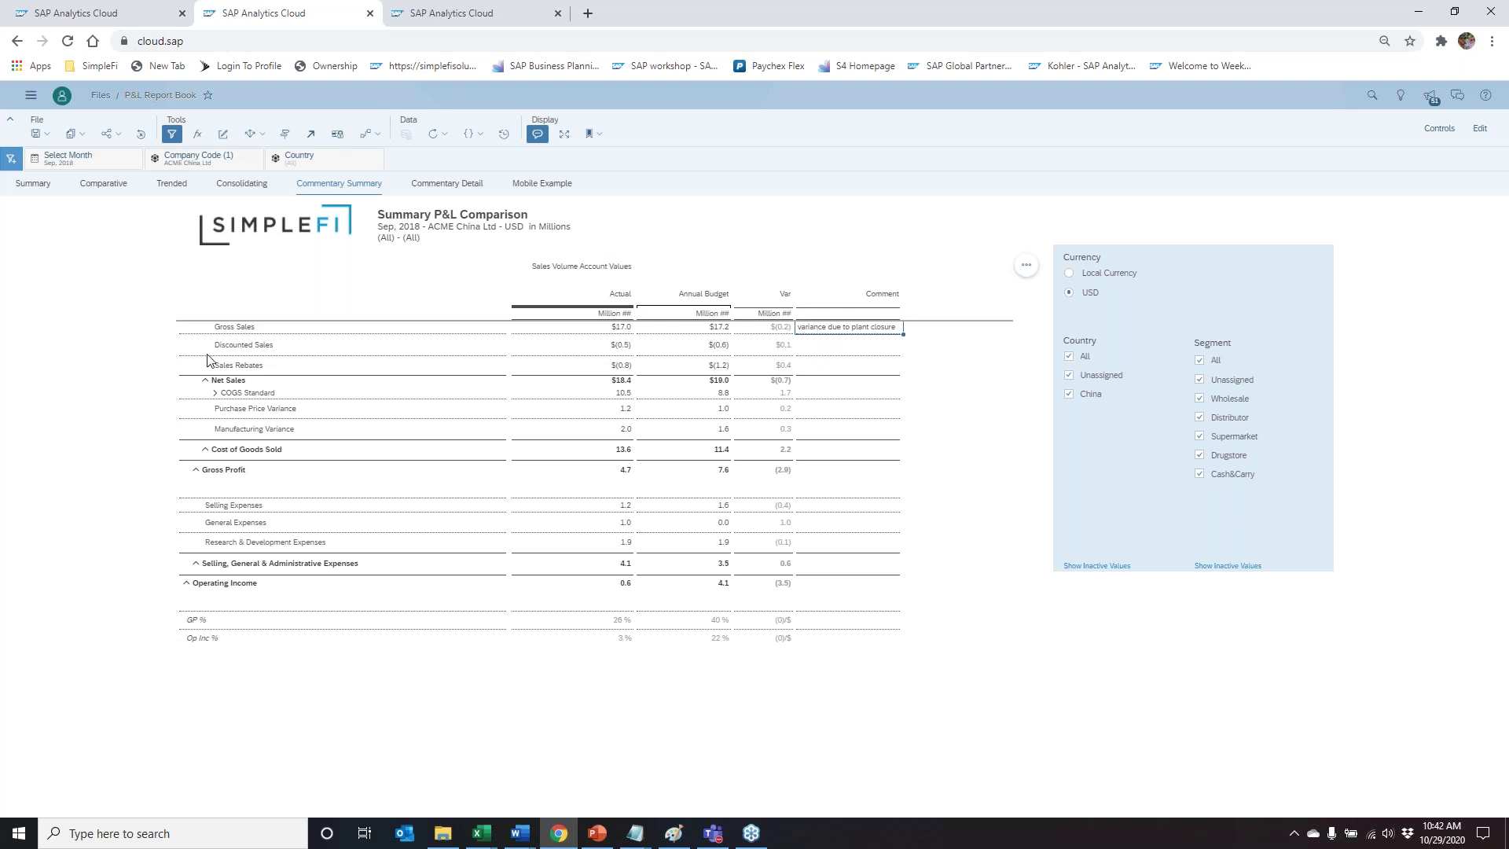
Step: Start exporting the P&L Report Book story and choose PowerPoint (.pptx) as the export file type
{"action": "left_click", "coordinate": [140, 336]}
{"action": "left_click", "coordinate": [45, 140]}
{"action": "left_click", "coordinate": [52, 212]}
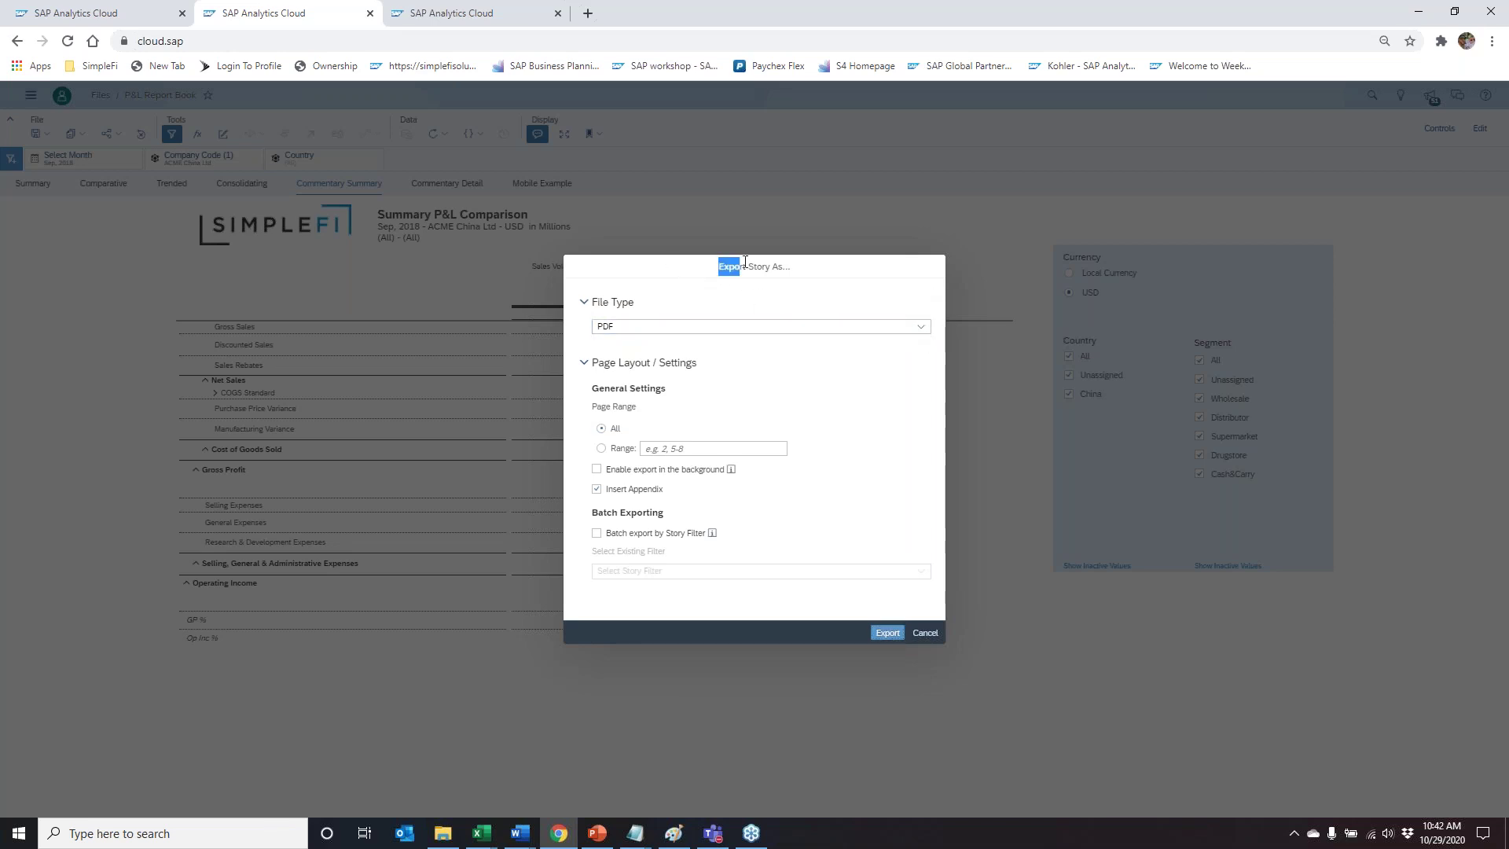
{"action": "left_click_drag", "start_coordinate": [778, 268], "coordinate": [726, 270]}
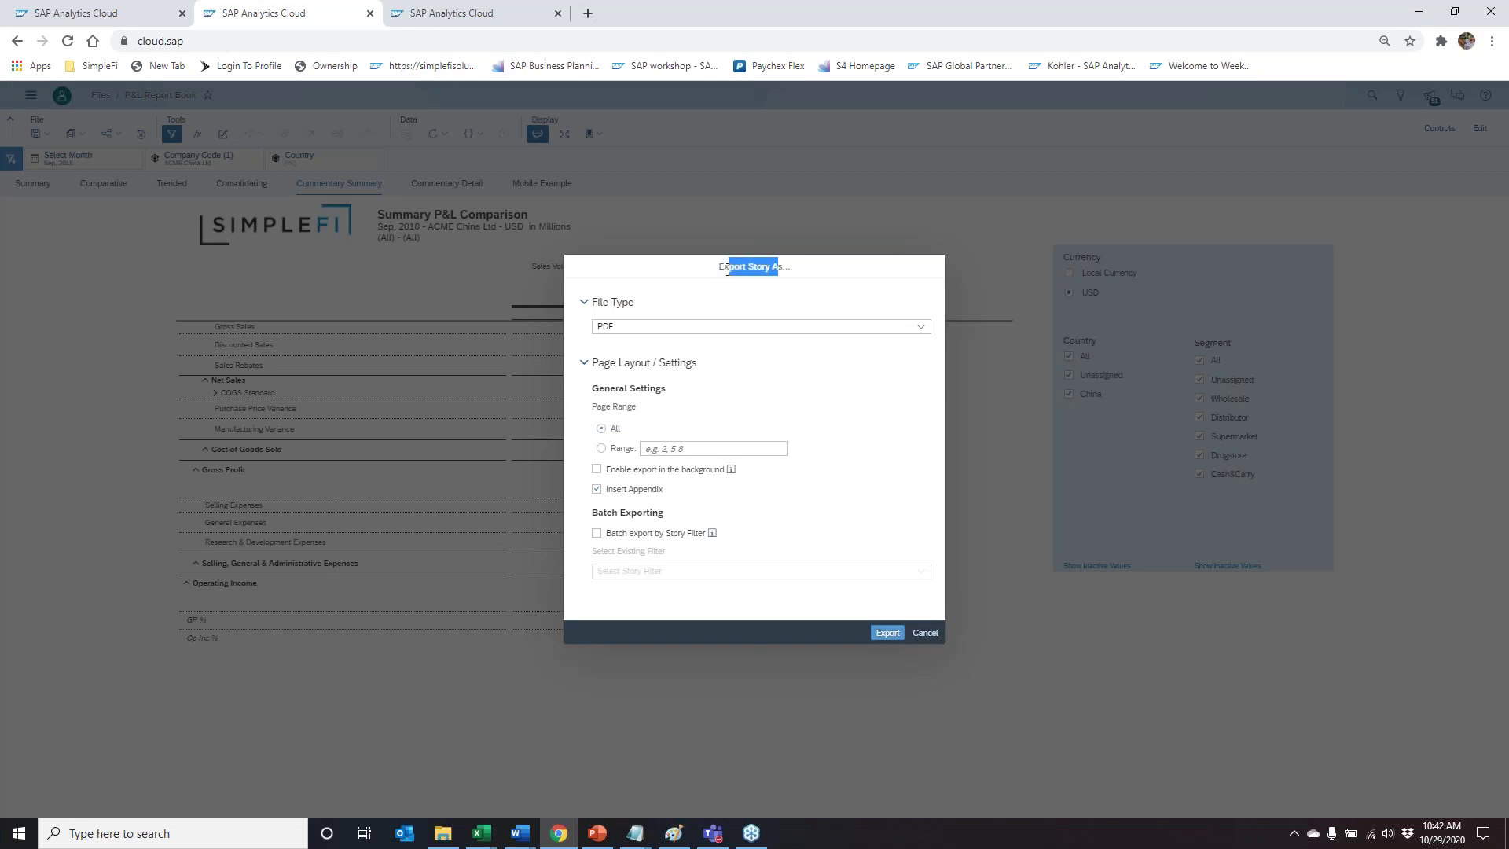
{"action": "left_click", "coordinate": [921, 328]}
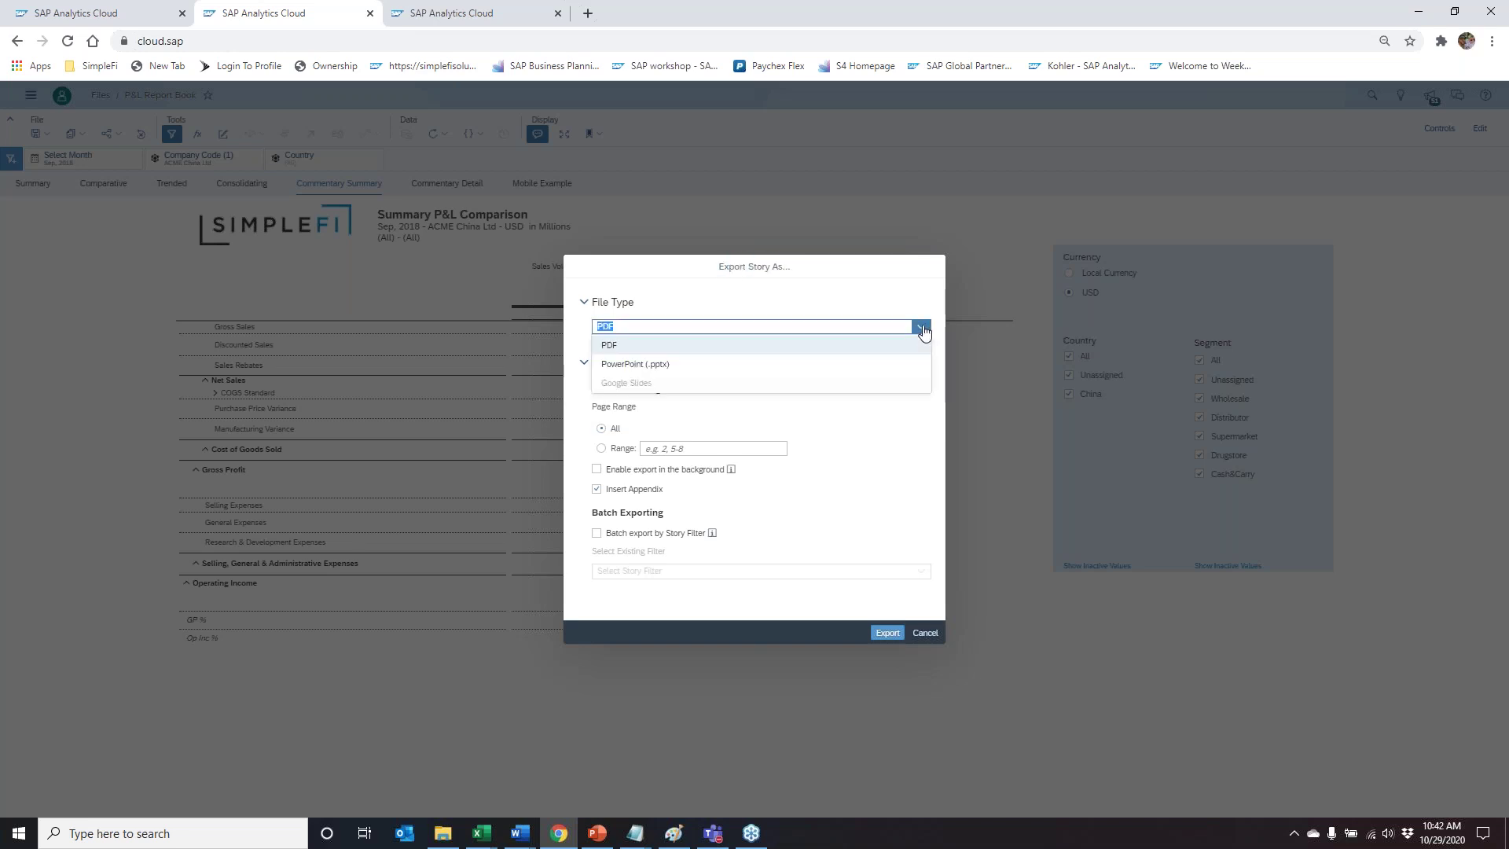
{"action": "left_click", "coordinate": [641, 368]}
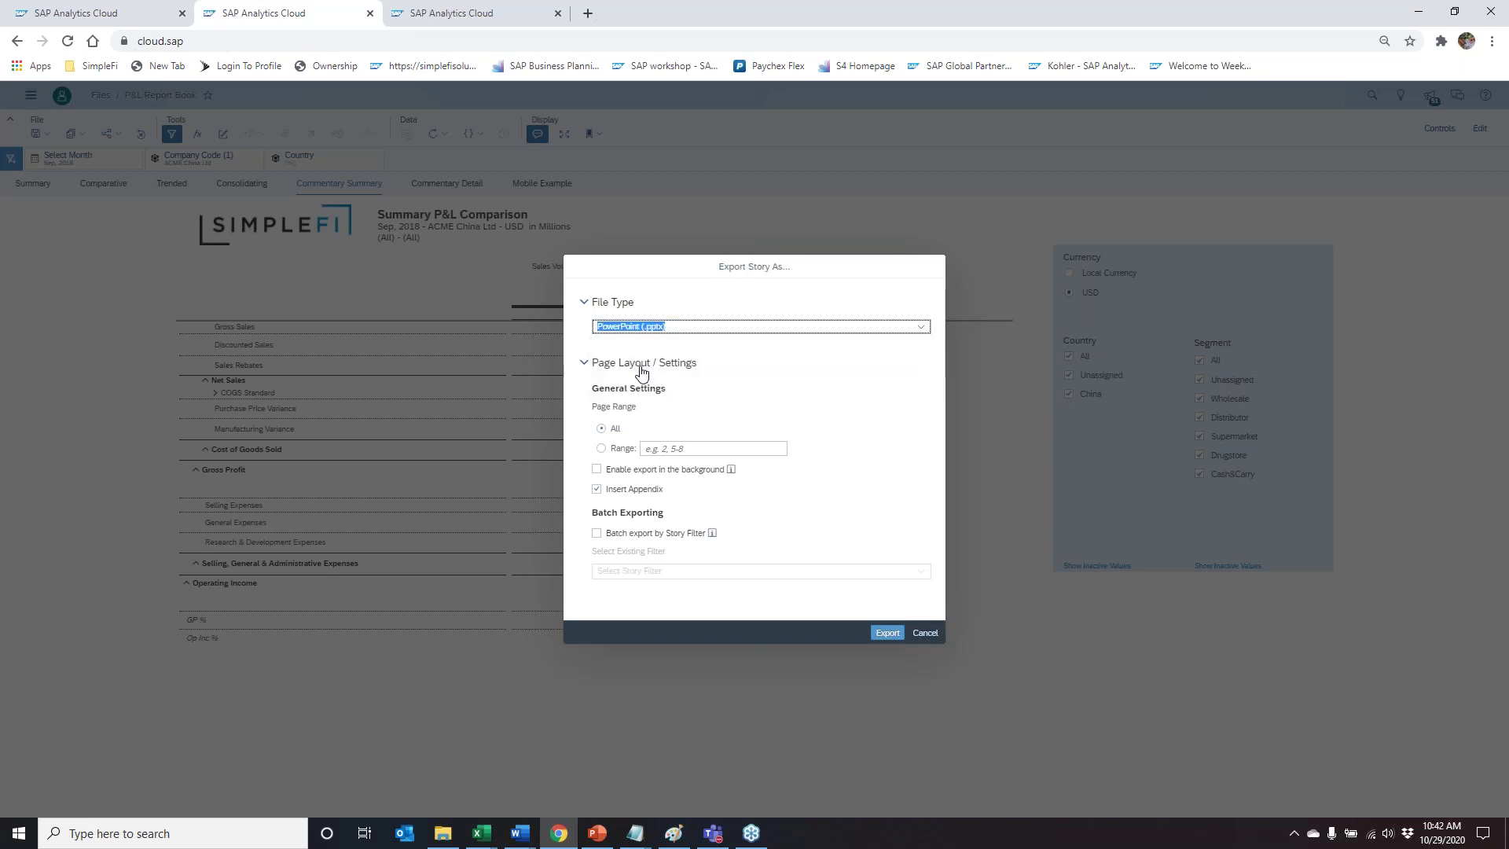
Step: Enable batch export by the Company Code story filter, and cancel the export without running it
{"action": "left_click", "coordinate": [596, 534]}
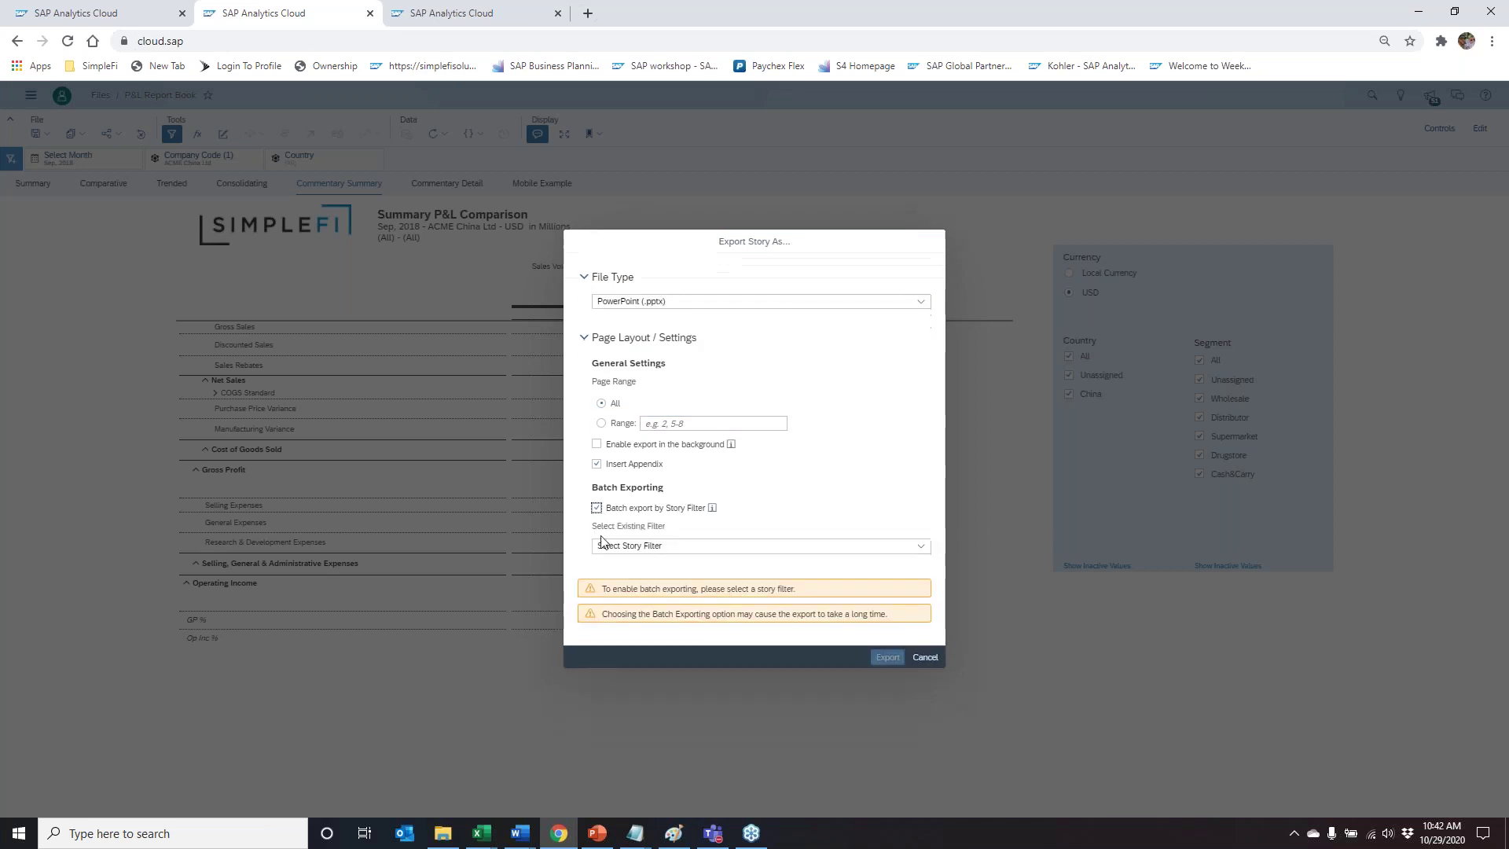
{"action": "left_click", "coordinate": [921, 545]}
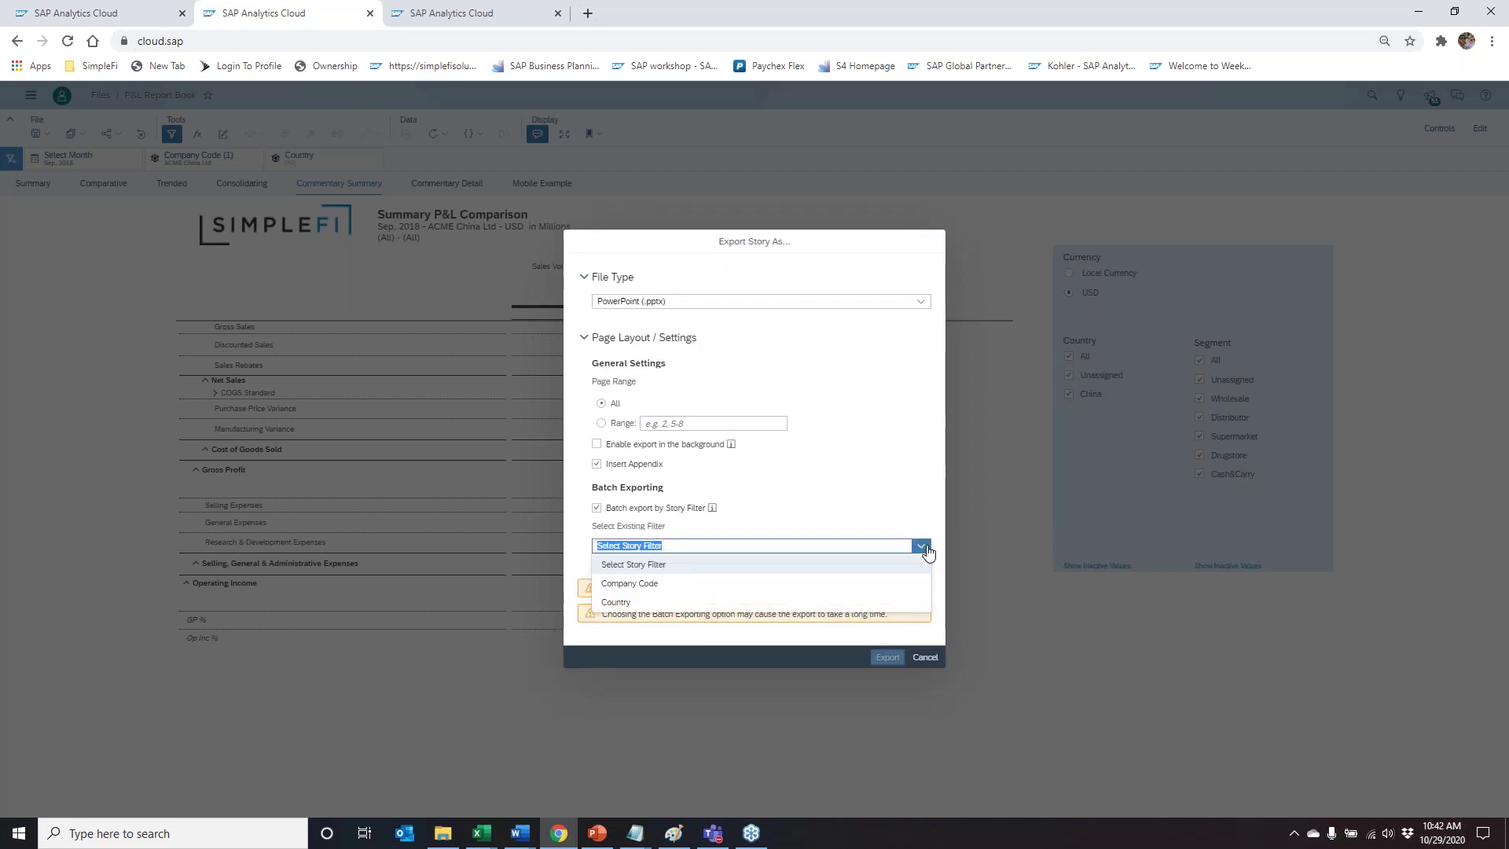
{"action": "left_click", "coordinate": [833, 583]}
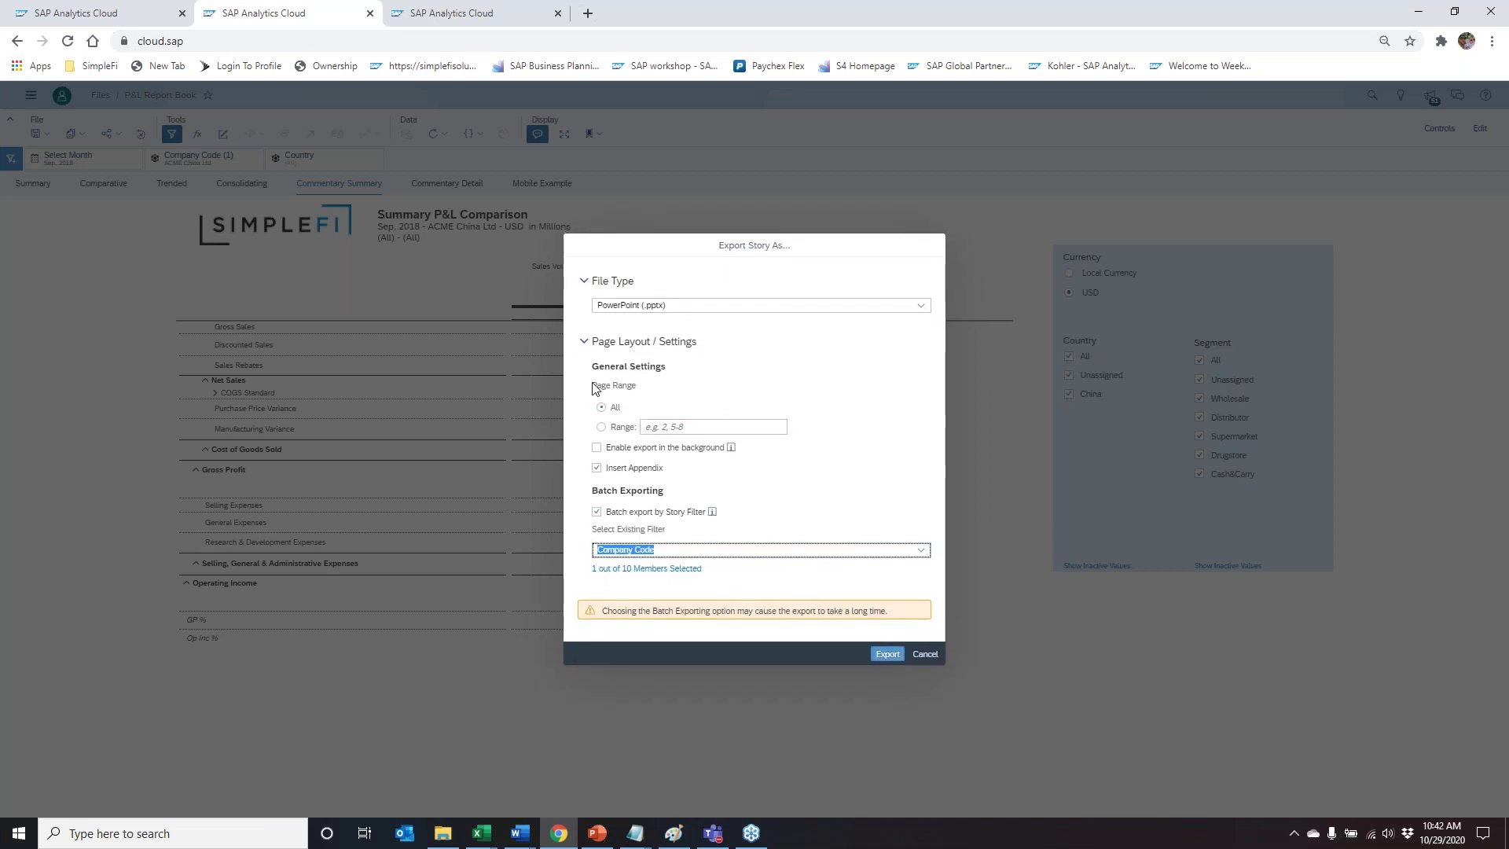
{"action": "left_click", "coordinate": [925, 656]}
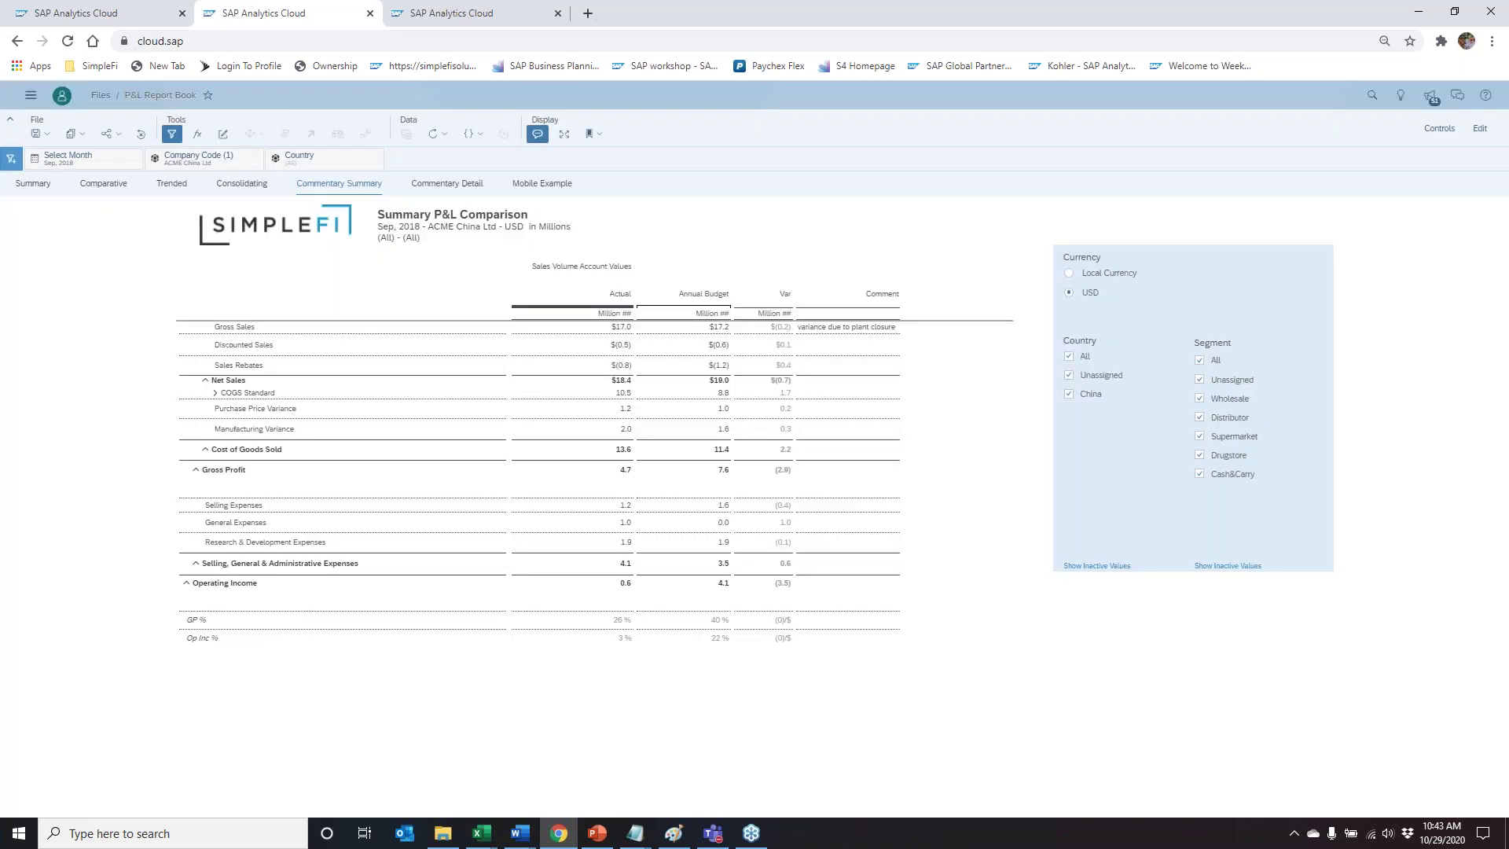
Step: Return to the planning launchpad, and switch to the PowerPoint webinar deck to show the Delivering Efficiency slide on SAP prepackaged solutions
{"action": "left_click", "coordinate": [118, 14]}
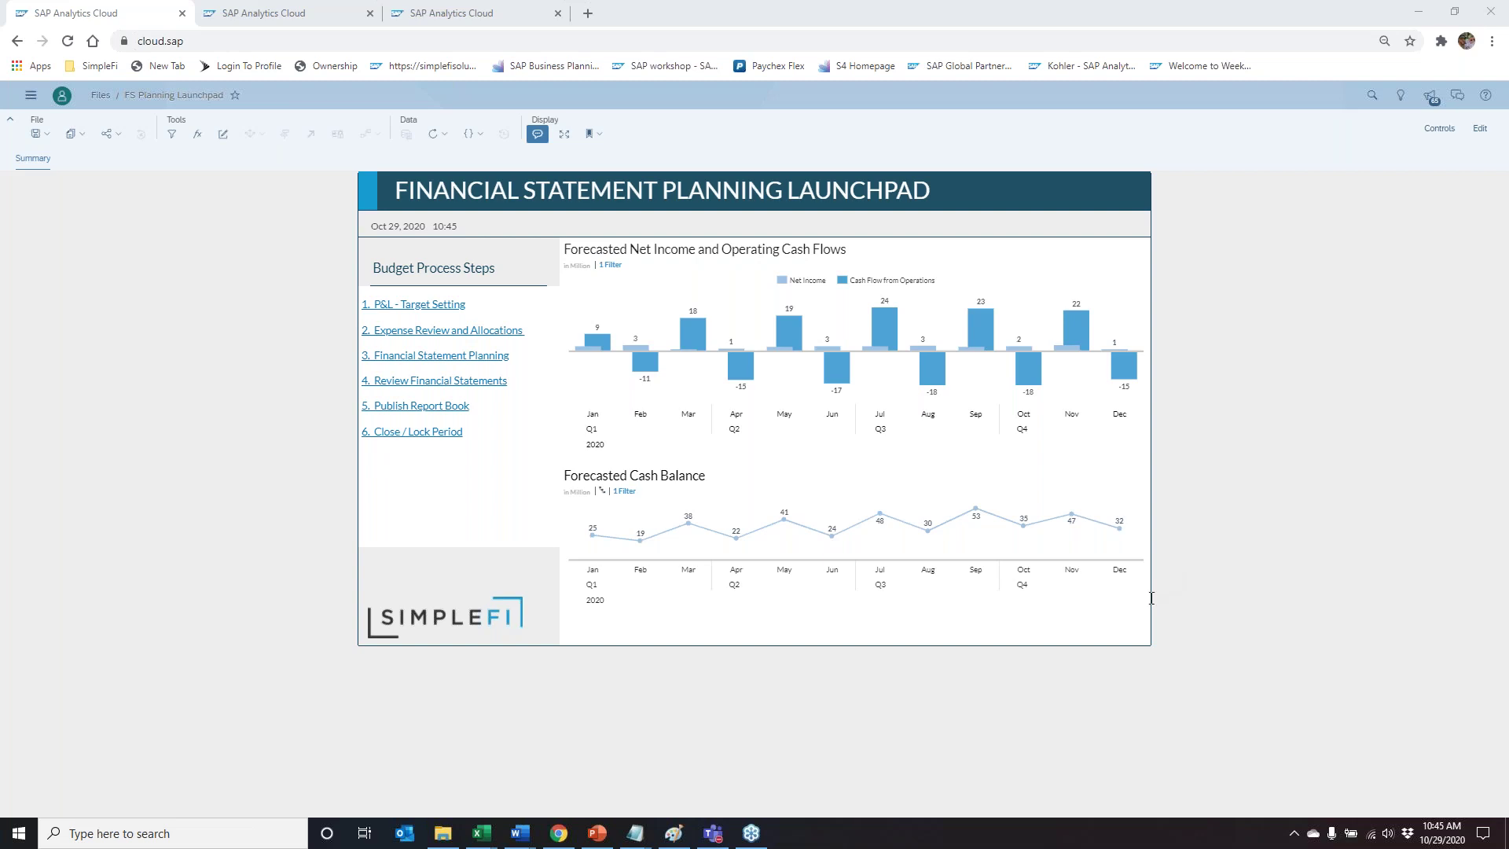
{"action": "left_click", "coordinate": [574, 568]}
{"action": "left_click", "coordinate": [597, 833]}
{"action": "left_click", "coordinate": [120, 287]}
{"action": "key", "text": "Home"}
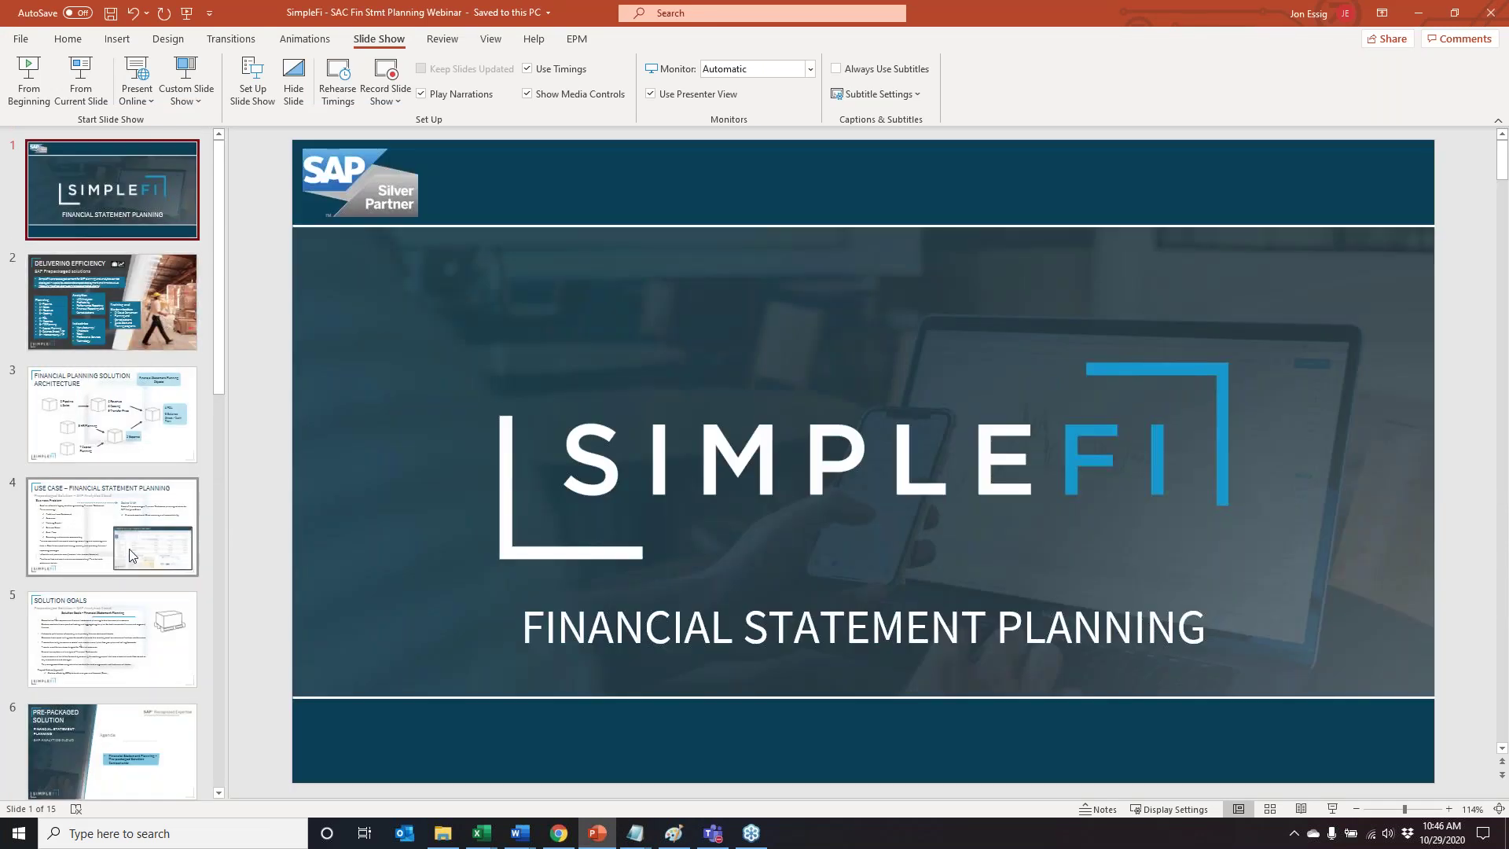
{"action": "left_click", "coordinate": [138, 313]}
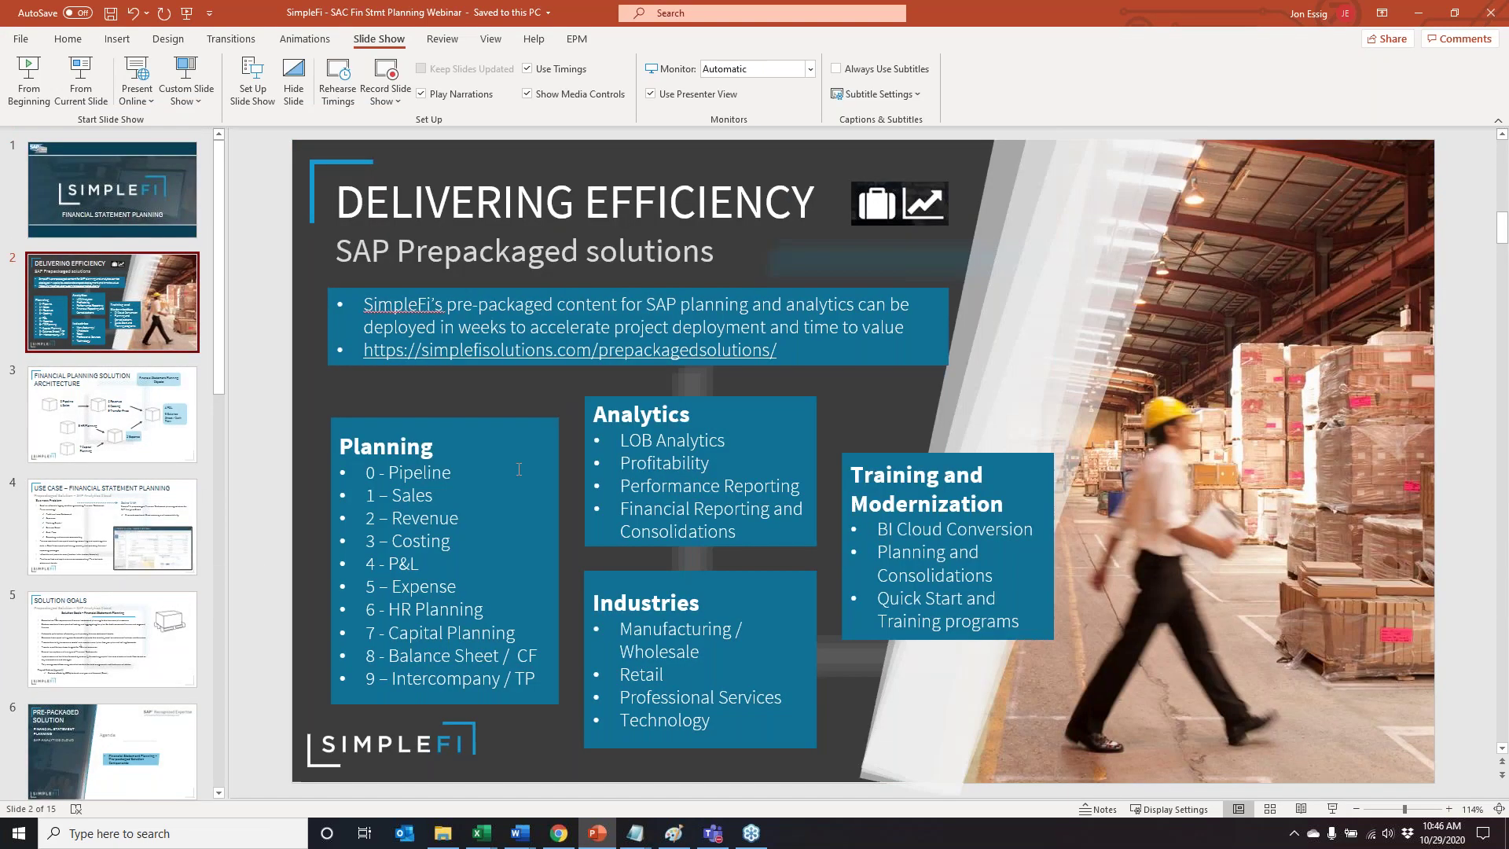